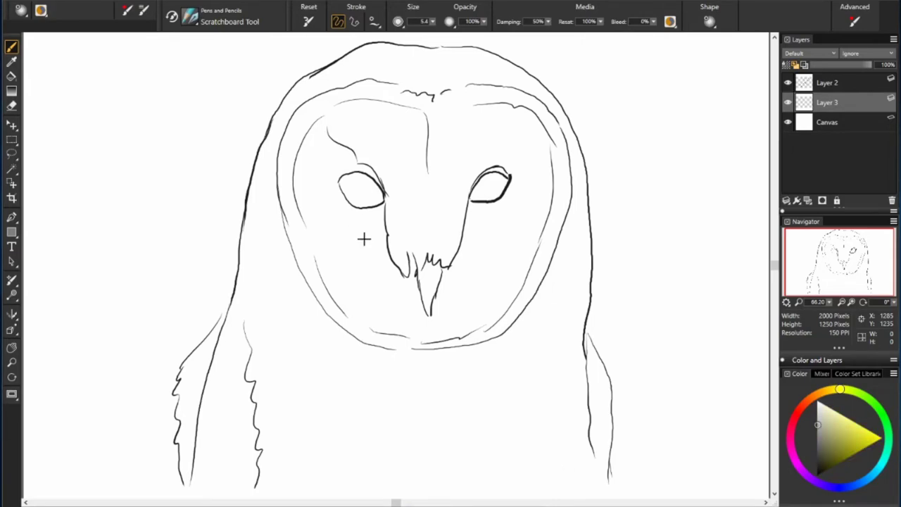
# Shade around both eyes in grey and brown, fill the eyes dark brown, and tan the beak
pyautogui.moveTo(366, 233)
pyautogui.mouseDown()
pyautogui.moveTo(369, 288)
pyautogui.moveTo(390, 208)
pyautogui.mouseUp()
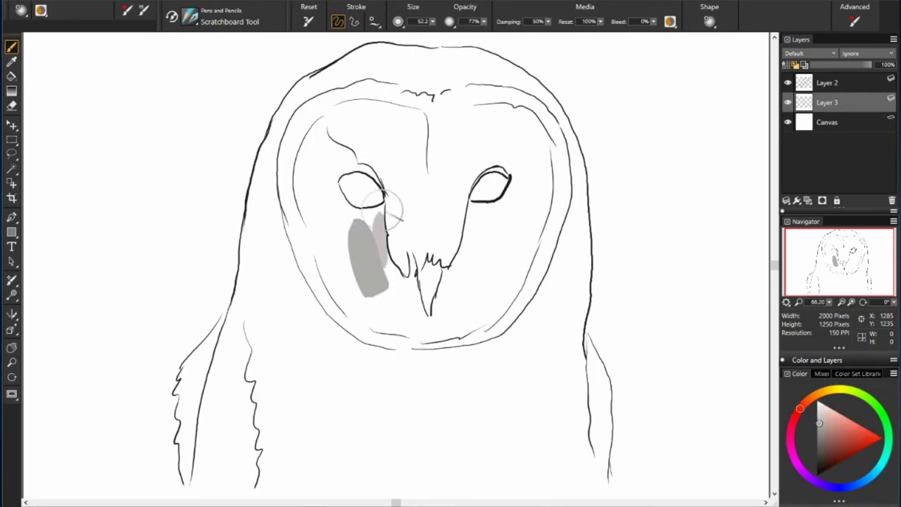
pyautogui.moveTo(312, 151)
pyautogui.mouseDown()
pyautogui.moveTo(362, 187)
pyautogui.moveTo(331, 212)
pyautogui.mouseUp()
pyautogui.moveTo(309, 239)
pyautogui.mouseDown()
pyautogui.moveTo(450, 310)
pyautogui.moveTo(529, 232)
pyautogui.moveTo(450, 331)
pyautogui.mouseUp()
pyautogui.moveTo(479, 232); pyautogui.dragTo(542, 198)
pyautogui.moveTo(486, 211); pyautogui.dragTo(524, 169)
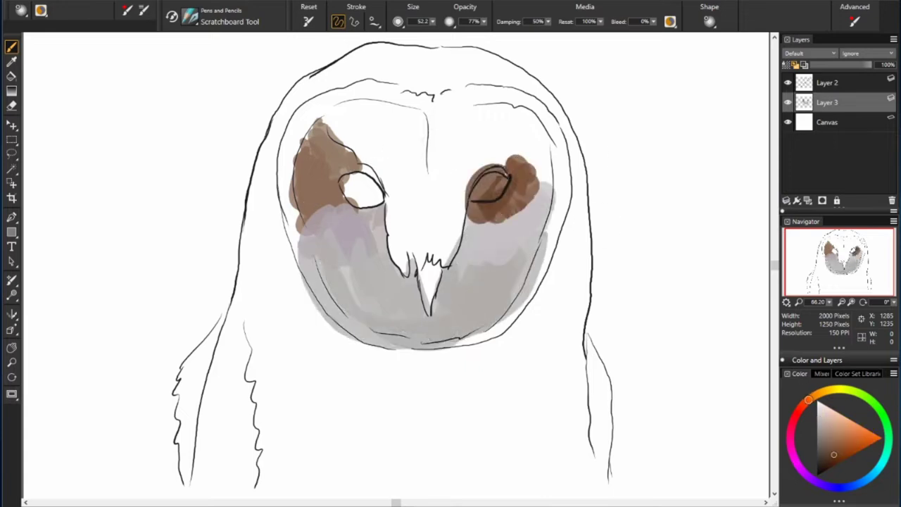
pyautogui.moveTo(471, 190); pyautogui.dragTo(514, 183)
pyautogui.moveTo(331, 176)
pyautogui.mouseDown()
pyautogui.moveTo(388, 204)
pyautogui.moveTo(437, 268)
pyautogui.mouseUp()
pyautogui.moveTo(422, 169); pyautogui.dragTo(458, 232)
# Paint the upper face grey and a tan rim around the facial disc
pyautogui.moveTo(338, 113); pyautogui.dragTo(422, 176)
pyautogui.moveTo(437, 113); pyautogui.dragTo(521, 162)
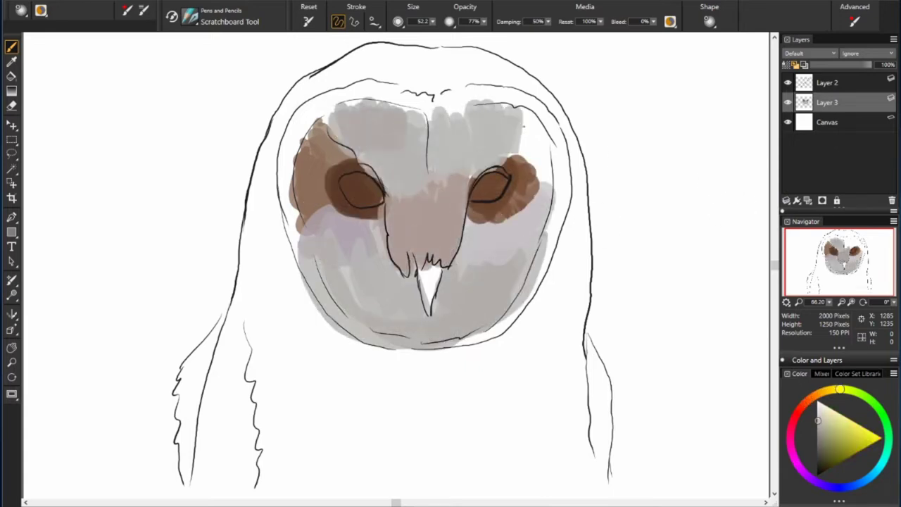
pyautogui.moveTo(556, 124)
pyautogui.mouseDown()
pyautogui.moveTo(564, 232)
pyautogui.moveTo(464, 345)
pyautogui.mouseUp()
pyautogui.moveTo(380, 342)
pyautogui.mouseDown()
pyautogui.moveTo(296, 268)
pyautogui.moveTo(281, 119)
pyautogui.mouseUp()
pyautogui.moveTo(303, 120)
pyautogui.mouseDown()
pyautogui.moveTo(367, 81)
pyautogui.moveTo(433, 111)
pyautogui.moveTo(402, 280)
pyautogui.mouseUp()
pyautogui.moveTo(380, 208); pyautogui.dragTo(405, 282)
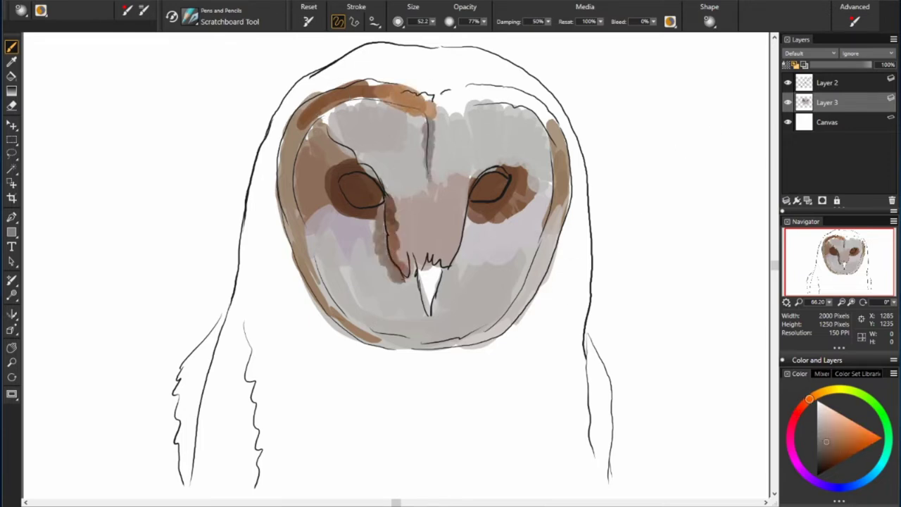
pyautogui.moveTo(430, 233); pyautogui.dragTo(451, 282)
# Block in the left wing in dark brown and tan, and the lower-right wing in grey and tan
pyautogui.moveTo(451, 74)
pyautogui.mouseDown()
pyautogui.moveTo(253, 194)
pyautogui.moveTo(236, 310)
pyautogui.moveTo(176, 398)
pyautogui.moveTo(177, 445)
pyautogui.mouseUp()
pyautogui.moveTo(211, 367); pyautogui.dragTo(186, 493)
pyautogui.moveTo(591, 331); pyautogui.dragTo(605, 472)
pyautogui.moveTo(570, 409); pyautogui.dragTo(598, 493)
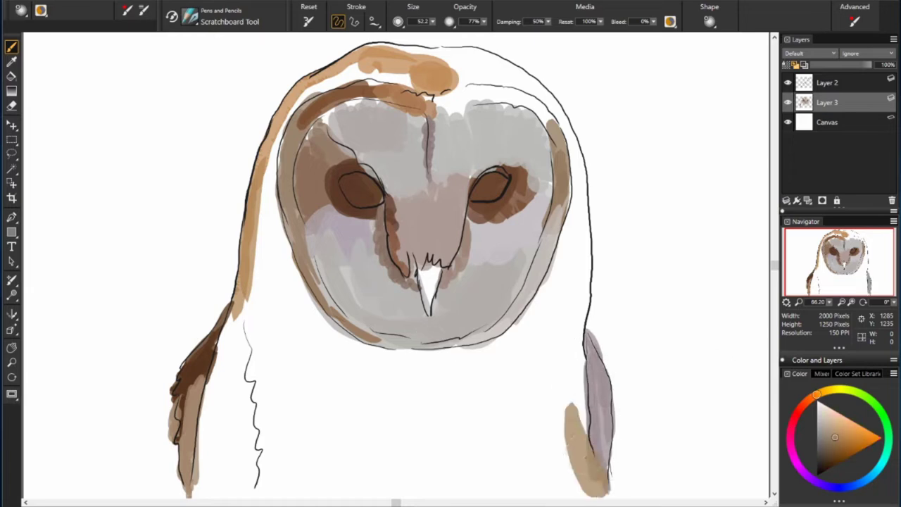
pyautogui.hotkey('ctrl', '-')
# Paint tan along the top, left and right edges of the head
pyautogui.moveTo(556, 427)
pyautogui.mouseDown()
pyautogui.moveTo(567, 199)
pyautogui.moveTo(542, 123)
pyautogui.moveTo(437, 79)
pyautogui.mouseUp()
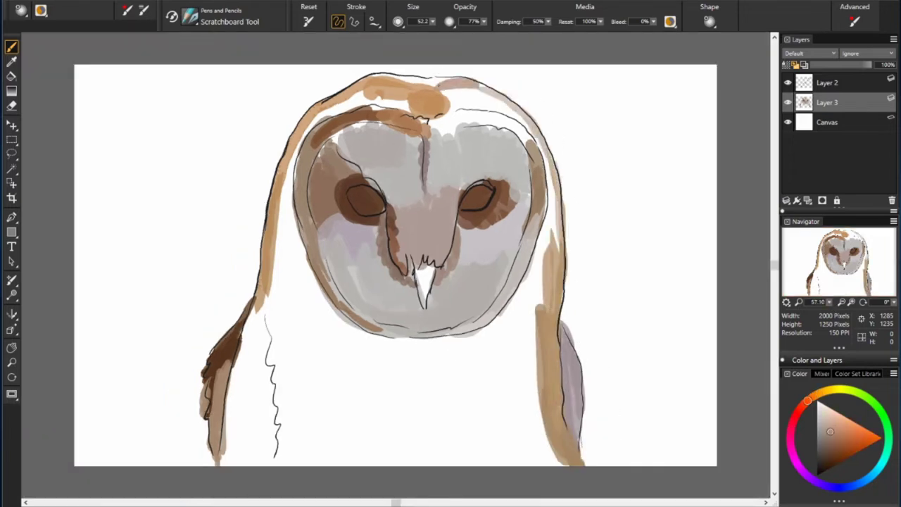
pyautogui.moveTo(507, 95); pyautogui.dragTo(338, 81)
pyautogui.moveTo(437, 77); pyautogui.dragTo(317, 120)
pyautogui.moveTo(416, 105); pyautogui.dragTo(296, 226)
pyautogui.moveTo(303, 190); pyautogui.dragTo(282, 303)
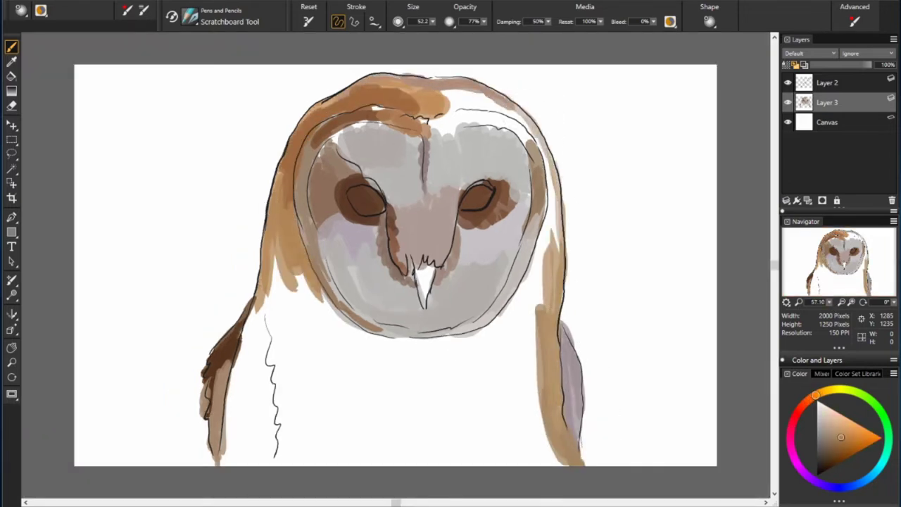
pyautogui.moveTo(431, 106)
pyautogui.mouseDown()
pyautogui.moveTo(473, 95)
pyautogui.moveTo(539, 144)
pyautogui.moveTo(521, 387)
pyautogui.mouseUp()
# Add pinkish tan to the lower-right body, an olive patch below the face, and a brown band atop the head
pyautogui.moveTo(525, 233); pyautogui.dragTo(486, 384)
pyautogui.click(831, 433)
pyautogui.moveTo(370, 338); pyautogui.dragTo(415, 422)
pyautogui.moveTo(426, 264); pyautogui.dragTo(425, 303)
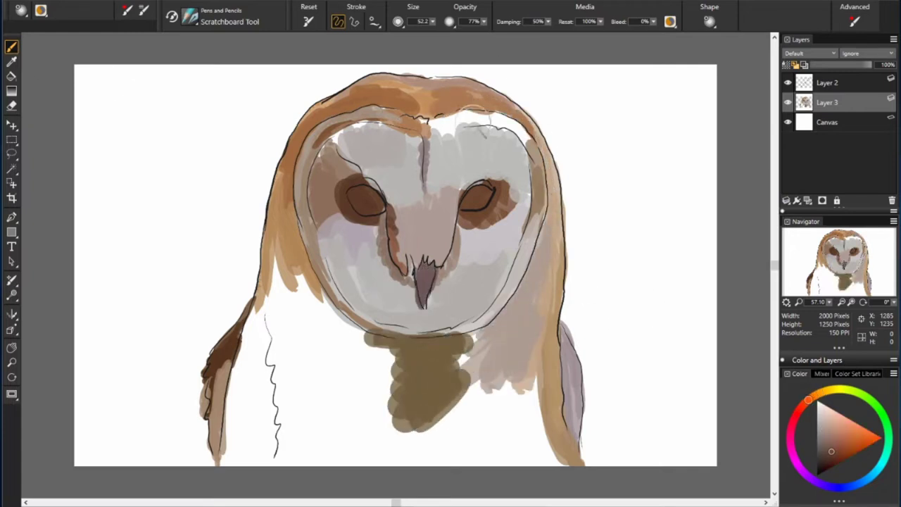
pyautogui.moveTo(433, 130); pyautogui.dragTo(497, 127)
pyautogui.moveTo(320, 158)
pyautogui.mouseDown()
pyautogui.moveTo(415, 105)
pyautogui.moveTo(532, 166)
pyautogui.mouseUp()
pyautogui.moveTo(419, 133); pyautogui.dragTo(464, 106)
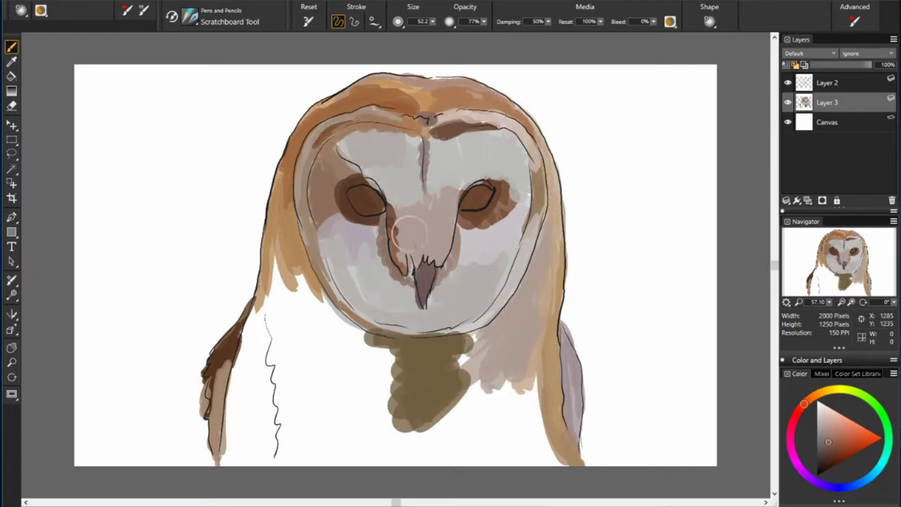
pyautogui.moveTo(444, 335); pyautogui.dragTo(493, 381)
# Fill the left wing with grey-purple and tan strokes, and the chest below the face with tan
pyautogui.click(826, 440)
pyautogui.moveTo(313, 296); pyautogui.dragTo(391, 356)
pyautogui.moveTo(303, 282); pyautogui.dragTo(348, 355)
pyautogui.moveTo(250, 303); pyautogui.dragTo(239, 462)
pyautogui.moveTo(264, 317); pyautogui.dragTo(271, 439)
pyautogui.click(827, 436)
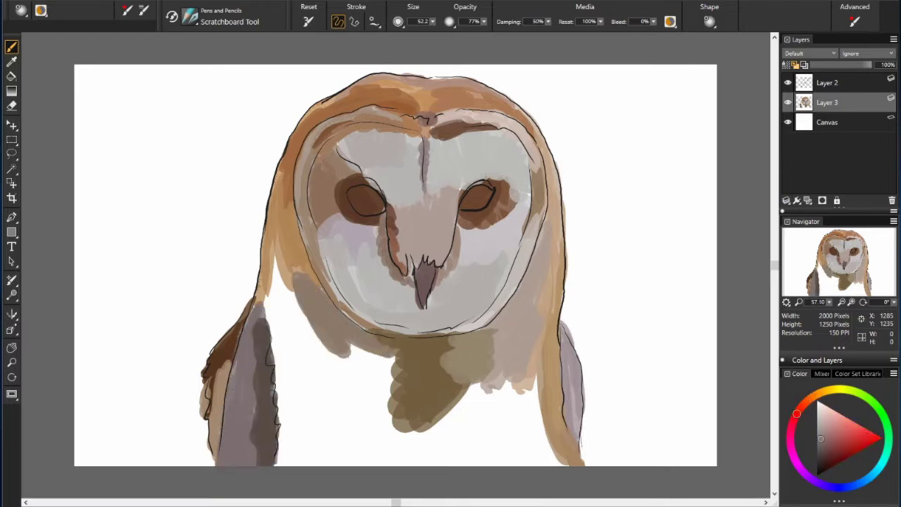
pyautogui.moveTo(268, 331); pyautogui.dragTo(288, 430)
pyautogui.moveTo(282, 352)
pyautogui.mouseDown()
pyautogui.moveTo(264, 282)
pyautogui.moveTo(345, 409)
pyautogui.moveTo(472, 458)
pyautogui.mouseUp()
# Fill the body with beige toward the right wing and add light strokes to the face
pyautogui.click(836, 442)
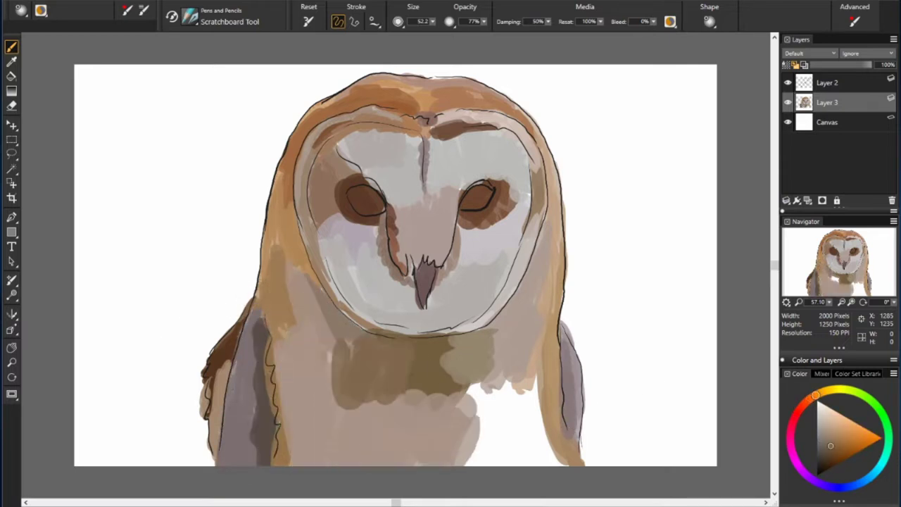
pyautogui.moveTo(394, 353); pyautogui.dragTo(521, 457)
pyautogui.moveTo(563, 406)
pyautogui.mouseDown()
pyautogui.moveTo(500, 362)
pyautogui.moveTo(465, 408)
pyautogui.mouseUp()
pyautogui.click(838, 437)
pyautogui.moveTo(522, 183); pyautogui.dragTo(528, 226)
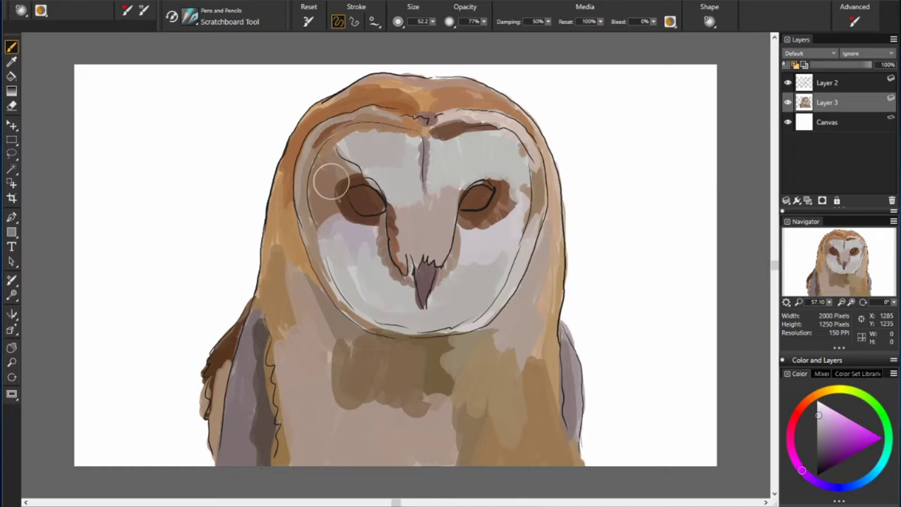
pyautogui.click(823, 422)
pyautogui.moveTo(430, 190); pyautogui.dragTo(409, 233)
# Shade the cheeks beside the beak lavender, pick a blue-grey for the eyes, and open the Brush Library
pyautogui.click(831, 430)
pyautogui.moveTo(352, 232); pyautogui.dragTo(380, 289)
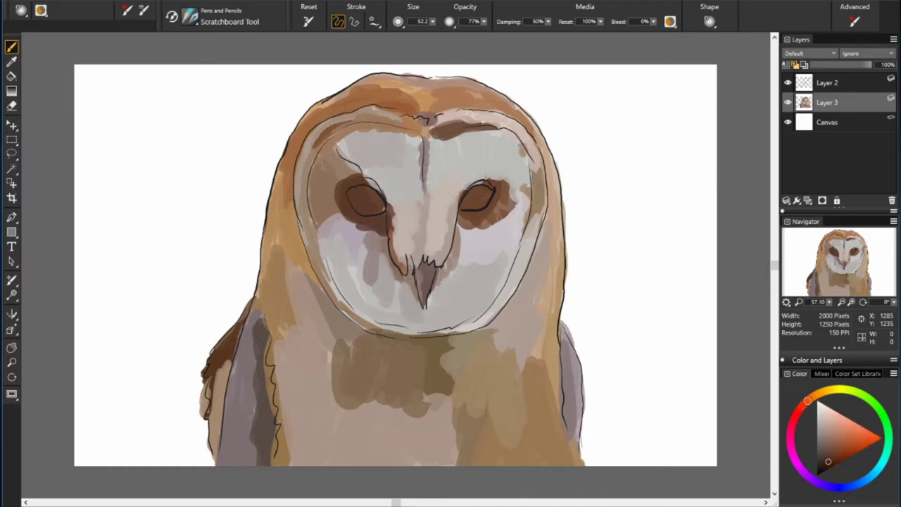
pyautogui.moveTo(451, 218); pyautogui.dragTo(472, 260)
pyautogui.click(860, 483)
pyautogui.click(822, 457)
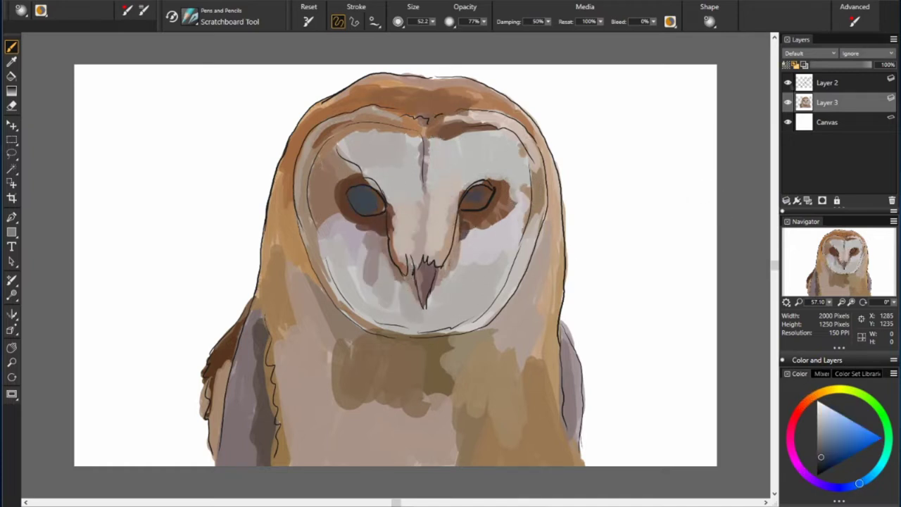
pyautogui.click(190, 17)
# Paint light Sheep Dog fur strokes from Perfect Pets across the chest, then zoom in on the owl
pyautogui.click(213, 366)
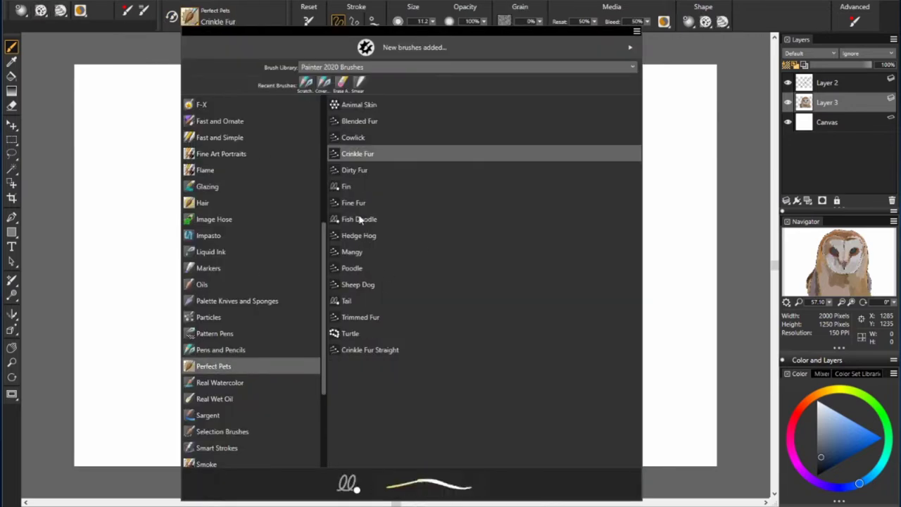
pyautogui.click(356, 285)
pyautogui.moveTo(337, 367)
pyautogui.mouseDown()
pyautogui.moveTo(373, 407)
pyautogui.moveTo(402, 395)
pyautogui.mouseUp()
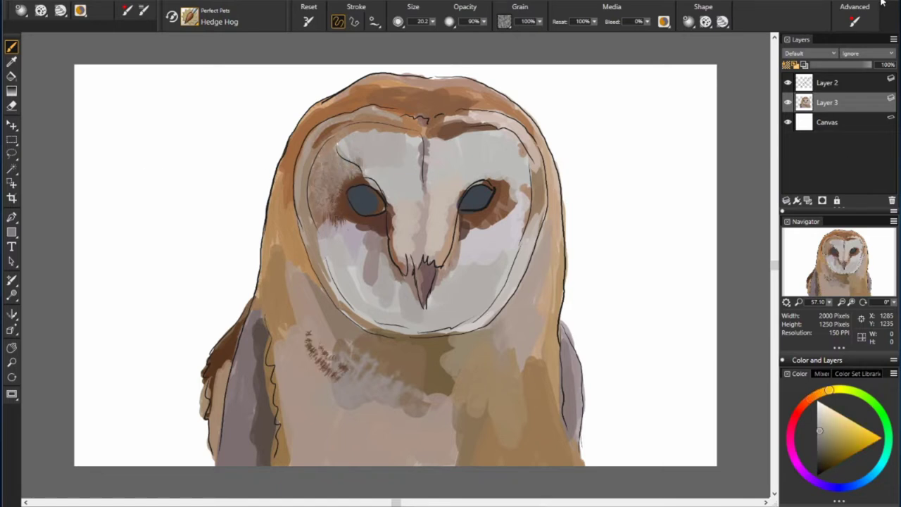
pyautogui.hotkey('ctrl', '+')
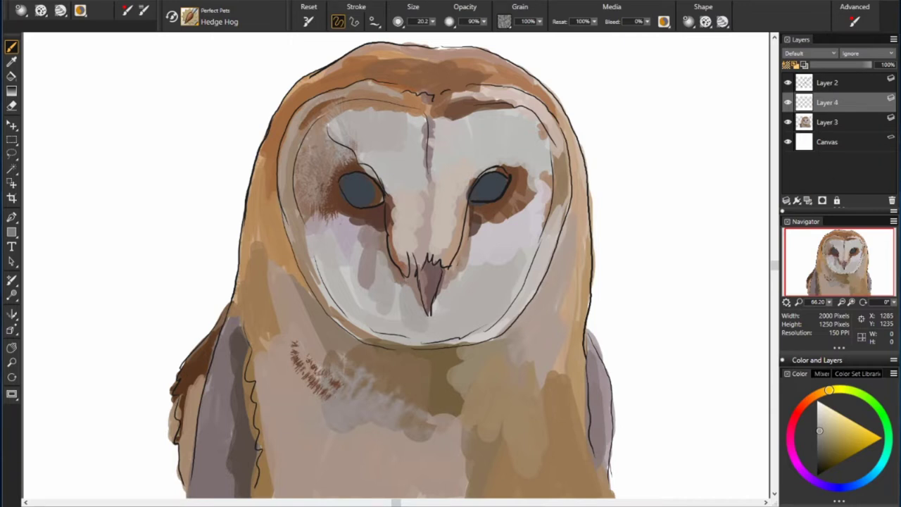
# Handwrite 'It seems the' at the top left of the notes layer
pyautogui.moveTo(105, 66); pyautogui.dragTo(113, 76)
pyautogui.moveTo(124, 70); pyautogui.dragTo(128, 76)
pyautogui.moveTo(138, 70); pyautogui.dragTo(140, 75)
pyautogui.moveTo(142, 76); pyautogui.dragTo(157, 76)
pyautogui.moveTo(167, 64); pyautogui.dragTo(162, 76)
pyautogui.moveTo(32, 104); pyautogui.dragTo(87, 106)
# Continue the note with 'Hedge Hog' and 'creates'
pyautogui.moveTo(101, 89); pyautogui.dragTo(101, 106)
pyautogui.moveTo(87, 97); pyautogui.dragTo(101, 98)
pyautogui.moveTo(105, 101); pyautogui.dragTo(115, 106)
pyautogui.moveTo(127, 89); pyautogui.dragTo(128, 106)
pyautogui.moveTo(139, 97)
pyautogui.mouseDown()
pyautogui.moveTo(133, 117)
pyautogui.moveTo(186, 129)
pyautogui.mouseUp()
pyautogui.moveTo(178, 119); pyautogui.dragTo(197, 118)
pyautogui.moveTo(197, 126); pyautogui.dragTo(221, 121)
# Finish the left note with 'a good' and feather-like strokes, plus a curved arrow
pyautogui.moveTo(43, 160); pyautogui.dragTo(40, 169)
pyautogui.moveTo(76, 156); pyautogui.dragTo(71, 180)
pyautogui.moveTo(88, 158); pyautogui.dragTo(120, 158)
pyautogui.moveTo(204, 140); pyautogui.dragTo(210, 161)
pyautogui.moveTo(35, 185)
pyautogui.mouseDown()
pyautogui.moveTo(128, 196)
pyautogui.moveTo(201, 184)
pyautogui.mouseUp()
pyautogui.moveTo(53, 218)
pyautogui.mouseDown()
pyautogui.moveTo(98, 231)
pyautogui.moveTo(140, 227)
pyautogui.mouseUp()
pyautogui.moveTo(172, 220); pyautogui.dragTo(220, 56)
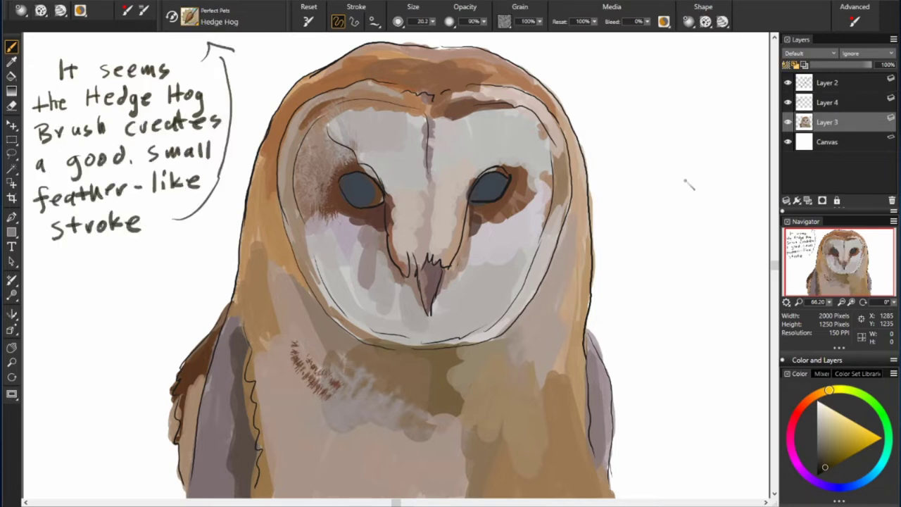
# Paint mid-brown feathery strokes on the owl's left shoulder
pyautogui.click(822, 428)
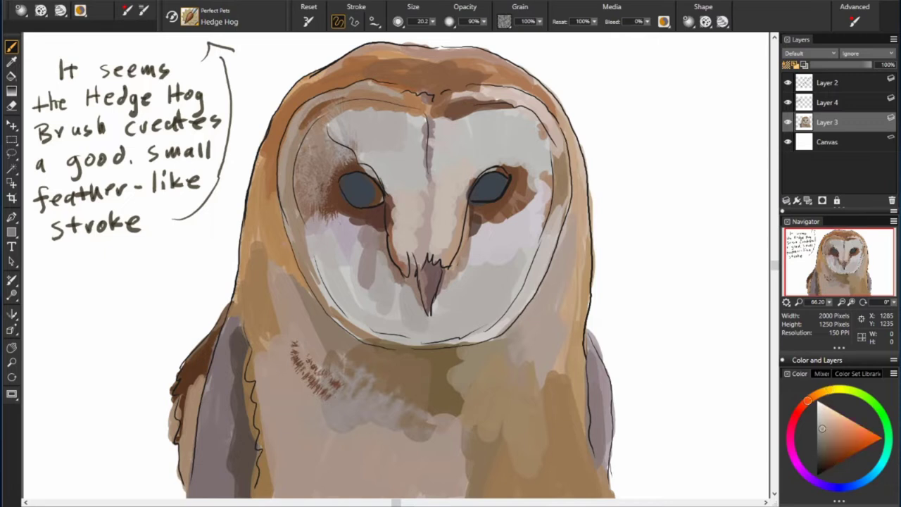
pyautogui.moveTo(267, 236); pyautogui.dragTo(252, 299)
pyautogui.moveTo(271, 321); pyautogui.dragTo(261, 342)
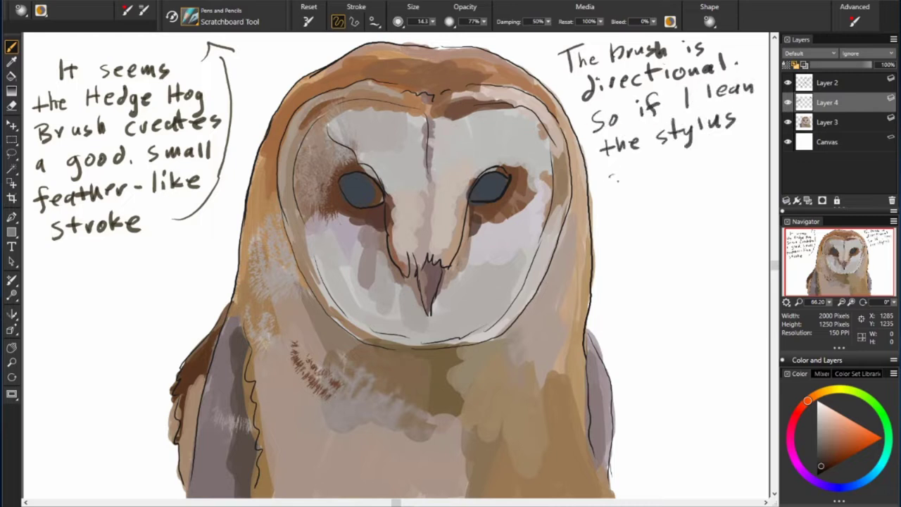
# Handwrite a right-hand note about leaning the stylus, underline it, and add 'Watch:' on the left
pyautogui.moveTo(611, 173); pyautogui.dragTo(735, 151)
pyautogui.moveTo(621, 201)
pyautogui.mouseDown()
pyautogui.moveTo(740, 180)
pyautogui.moveTo(677, 233)
pyautogui.moveTo(686, 261)
pyautogui.moveTo(743, 243)
pyautogui.mouseUp()
pyautogui.moveTo(637, 289); pyautogui.dragTo(708, 273)
pyautogui.moveTo(38, 264); pyautogui.dragTo(176, 252)
pyautogui.moveTo(42, 282); pyautogui.dragTo(140, 278)
# Draw six test feather strokes below 'Watch:'
pyautogui.moveTo(62, 313); pyautogui.dragTo(65, 395)
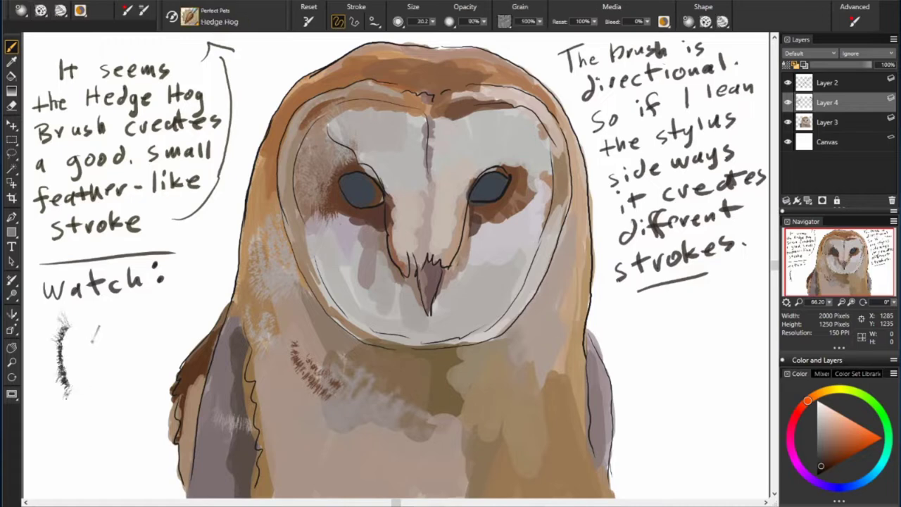
pyautogui.moveTo(79, 341); pyautogui.dragTo(141, 369)
pyautogui.moveTo(43, 465); pyautogui.dragTo(70, 403)
pyautogui.moveTo(59, 493); pyautogui.dragTo(91, 451)
pyautogui.moveTo(95, 431); pyautogui.dragTo(130, 454)
pyautogui.moveTo(131, 387); pyautogui.dragTo(141, 444)
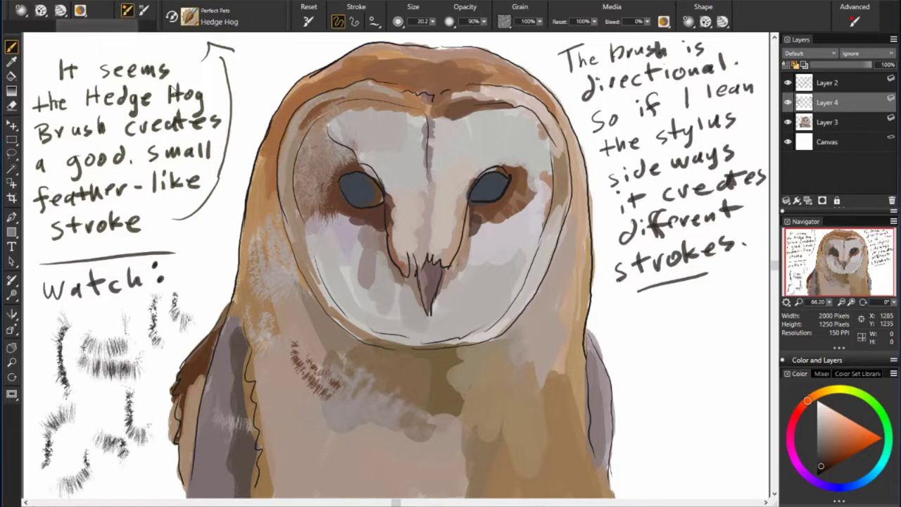
# Check the Flow Particles, Angle and dab settings in Advanced Brush Controls while testing strokes on the right
pyautogui.click(128, 10)
pyautogui.moveTo(94, 66); pyautogui.dragTo(347, 65)
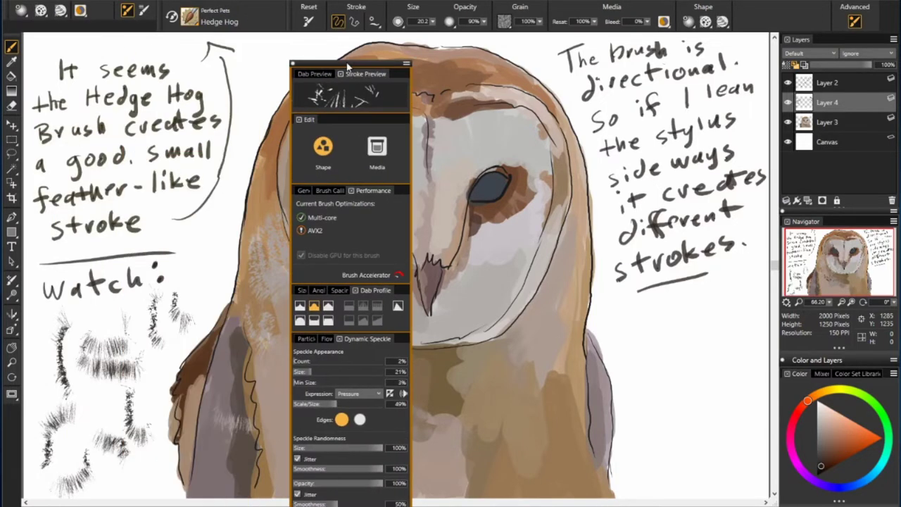
pyautogui.click(334, 342)
pyautogui.click(359, 362)
pyautogui.click(356, 400)
pyautogui.moveTo(644, 384); pyautogui.dragTo(732, 341)
pyautogui.moveTo(659, 415); pyautogui.dragTo(718, 486)
pyautogui.moveTo(624, 313); pyautogui.dragTo(630, 388)
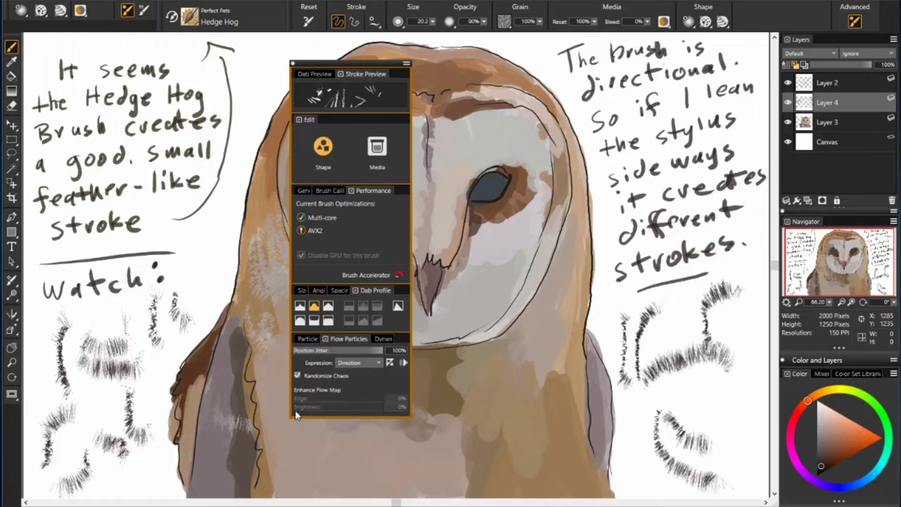
pyautogui.click(323, 290)
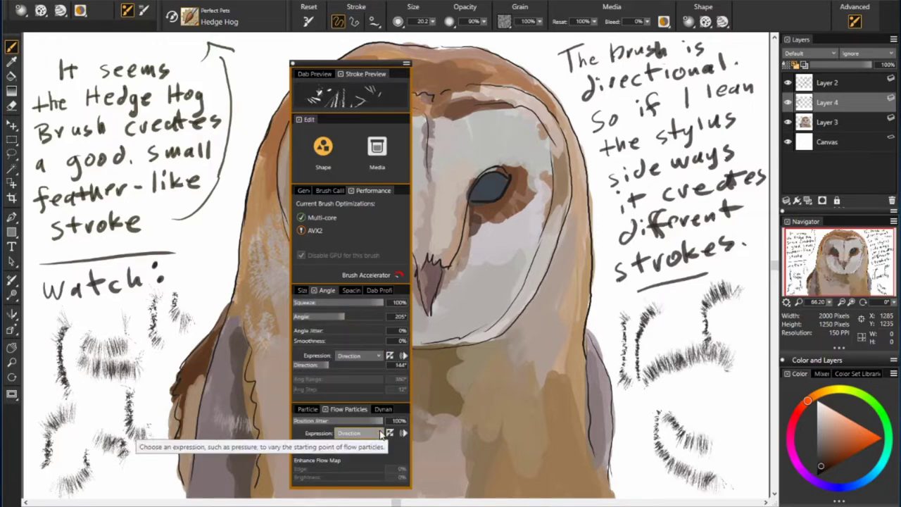
pyautogui.click(303, 190)
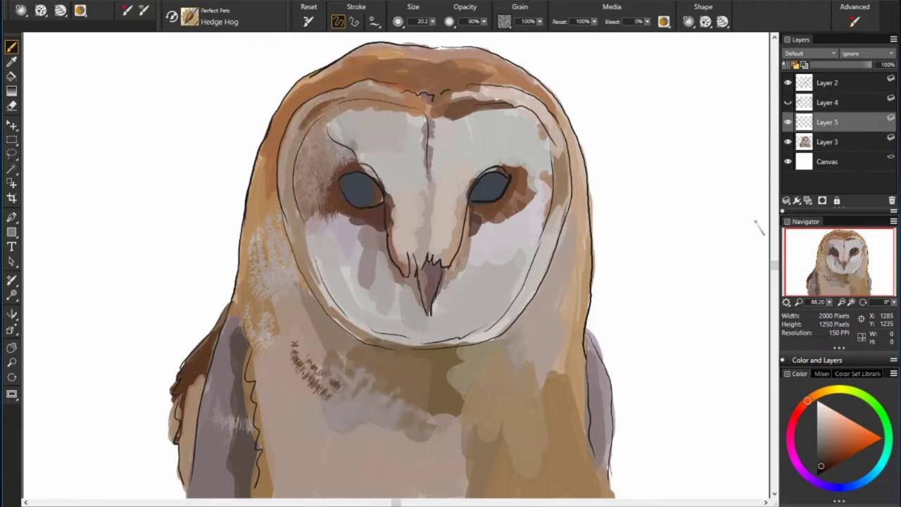
# Handwrite a note below 'Checking' while reviewing the General brush settings
pyautogui.hotkey('ctrl', 'b')
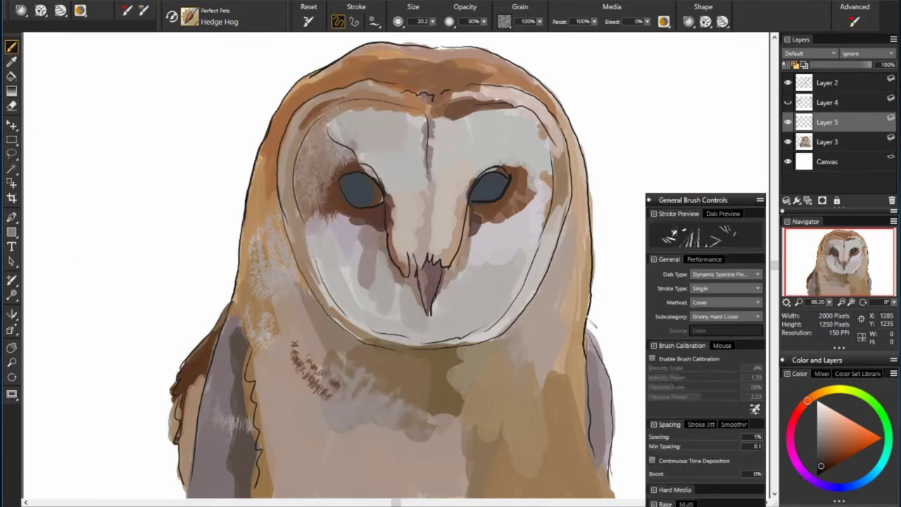
pyautogui.moveTo(704, 198); pyautogui.dragTo(122, 66)
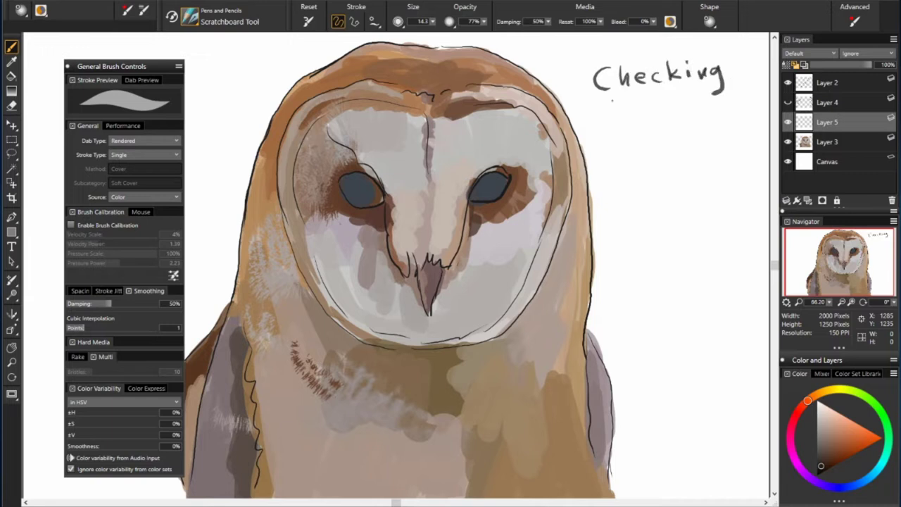
pyautogui.moveTo(610, 102)
pyautogui.mouseDown()
pyautogui.moveTo(638, 144)
pyautogui.moveTo(707, 172)
pyautogui.mouseUp()
pyautogui.moveTo(612, 205); pyautogui.dragTo(766, 200)
pyautogui.moveTo(620, 246); pyautogui.dragTo(721, 244)
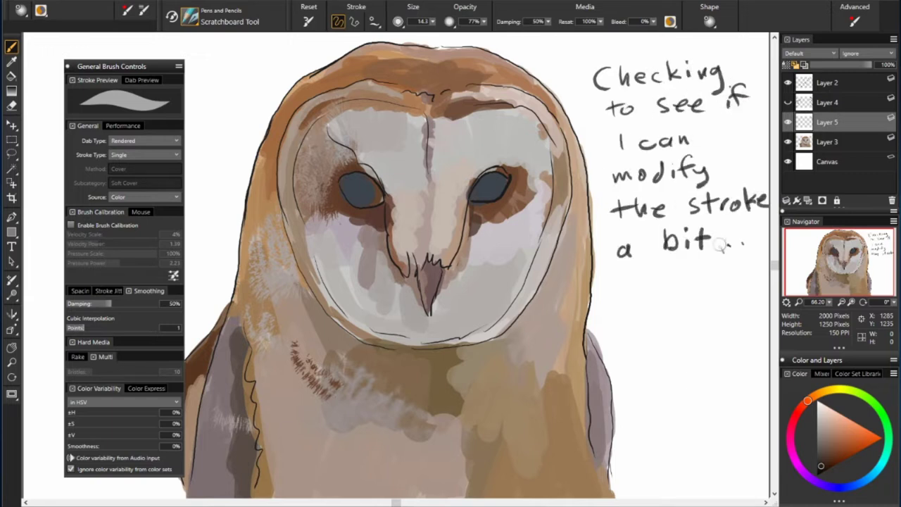
pyautogui.click(124, 125)
pyautogui.click(67, 68)
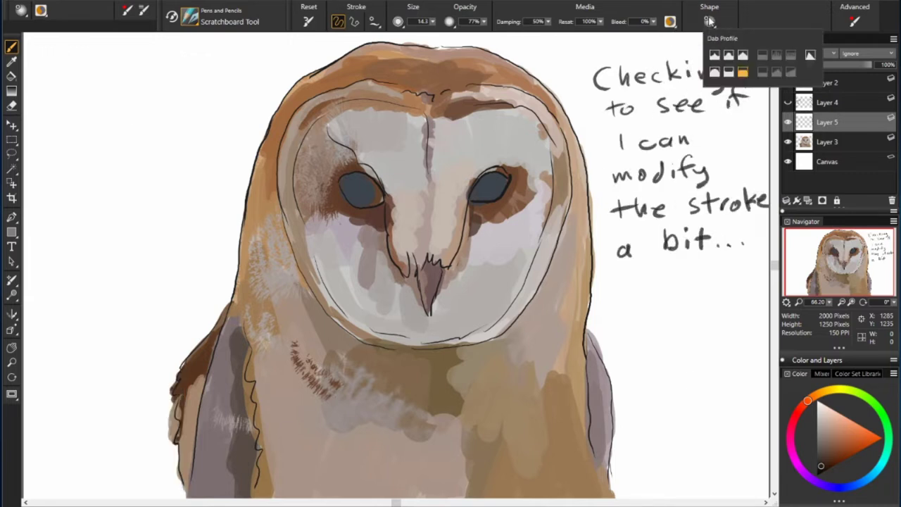
# Set the Hedge Hog angle to 0° driven by pen tilt and paint test fur strokes
pyautogui.click(128, 10)
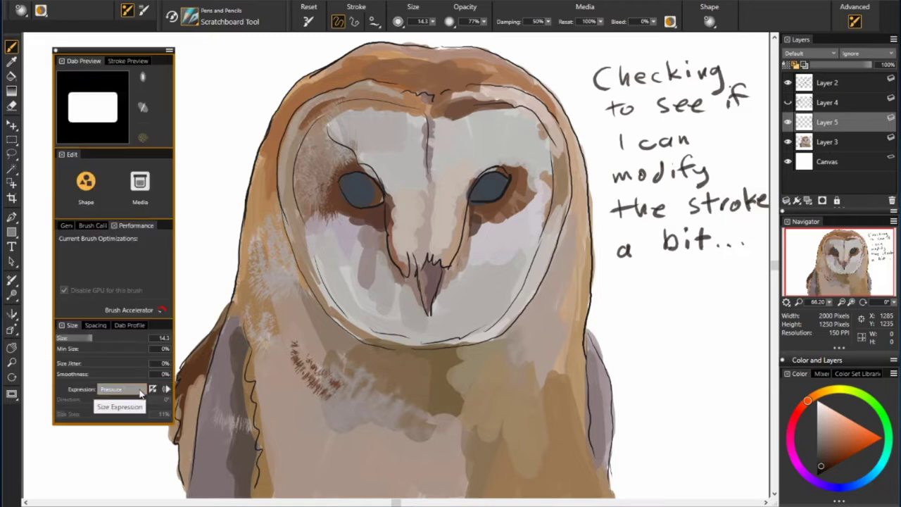
pyautogui.moveTo(107, 351); pyautogui.dragTo(56, 351)
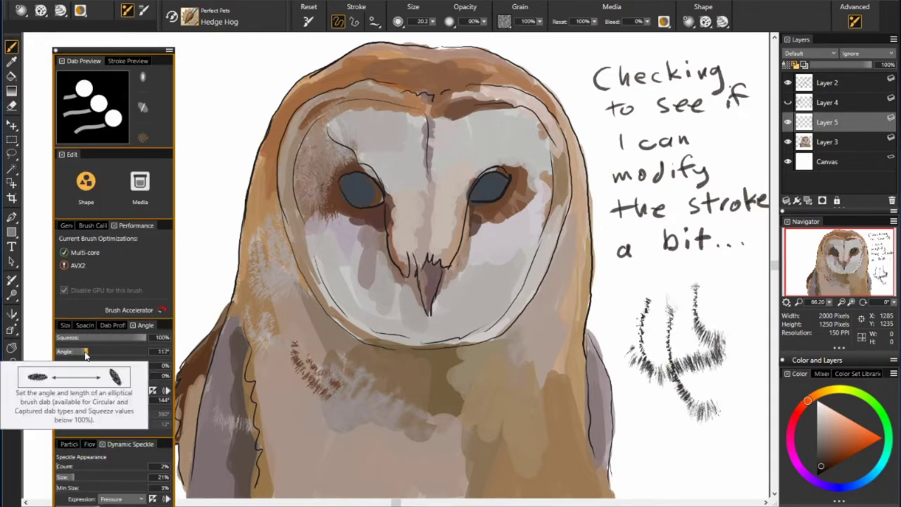
pyautogui.click(140, 391)
pyautogui.click(116, 449)
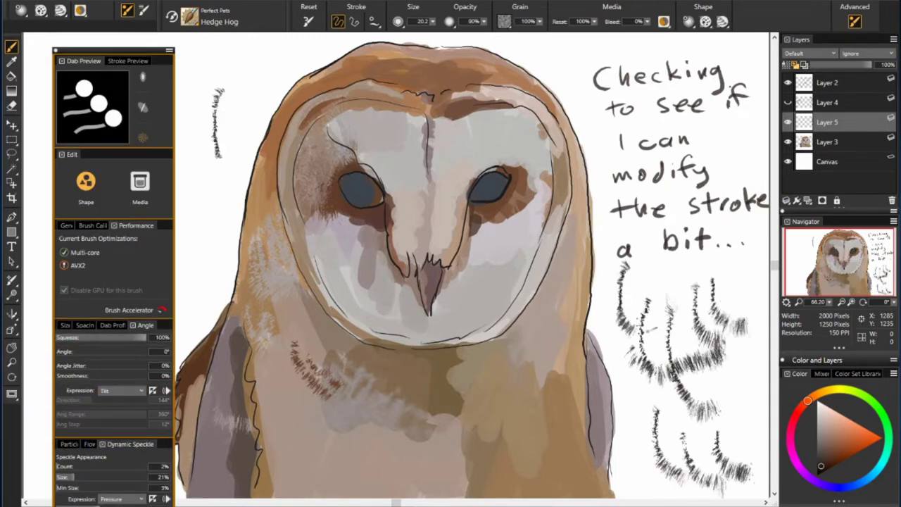
pyautogui.moveTo(147, 337); pyautogui.dragTo(67, 337)
pyautogui.moveTo(732, 363); pyautogui.dragTo(633, 469)
pyautogui.moveTo(56, 352); pyautogui.dragTo(166, 351)
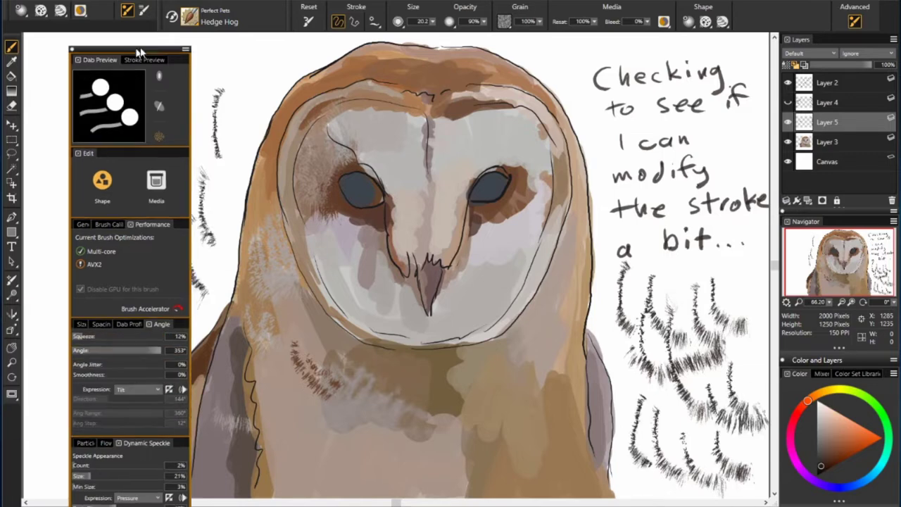
# Switch the angle back to follow stroke direction and review the spacing settings
pyautogui.moveTo(113, 51); pyautogui.dragTo(349, 41)
pyautogui.click(360, 380)
pyautogui.click(352, 423)
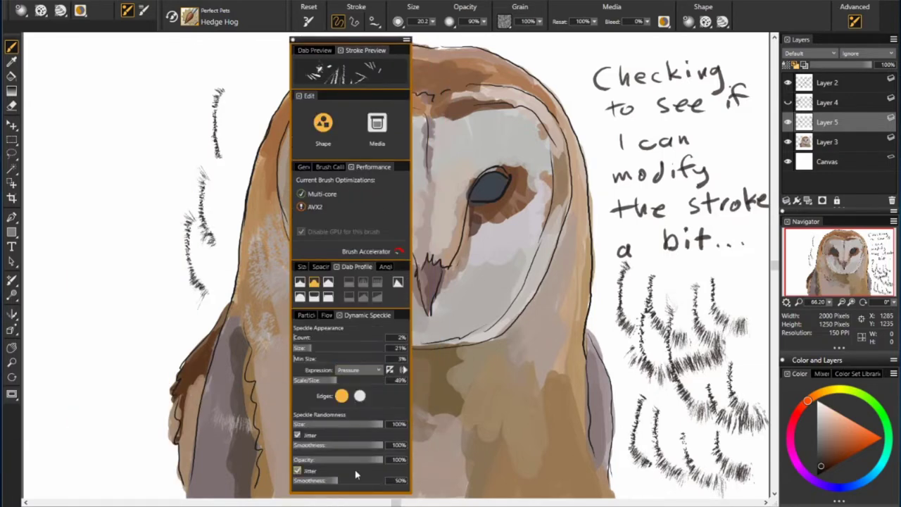
pyautogui.moveTo(109, 64); pyautogui.dragTo(377, 70)
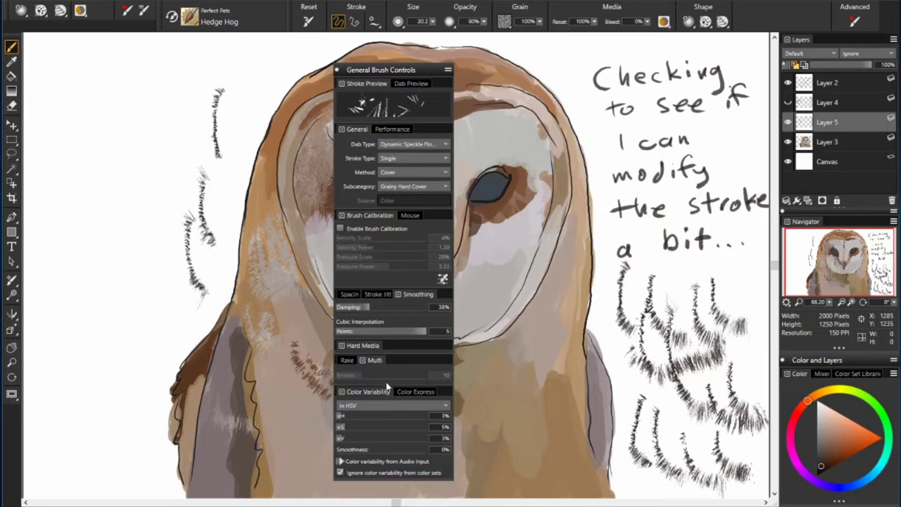
pyautogui.click(384, 295)
pyautogui.click(26, 14)
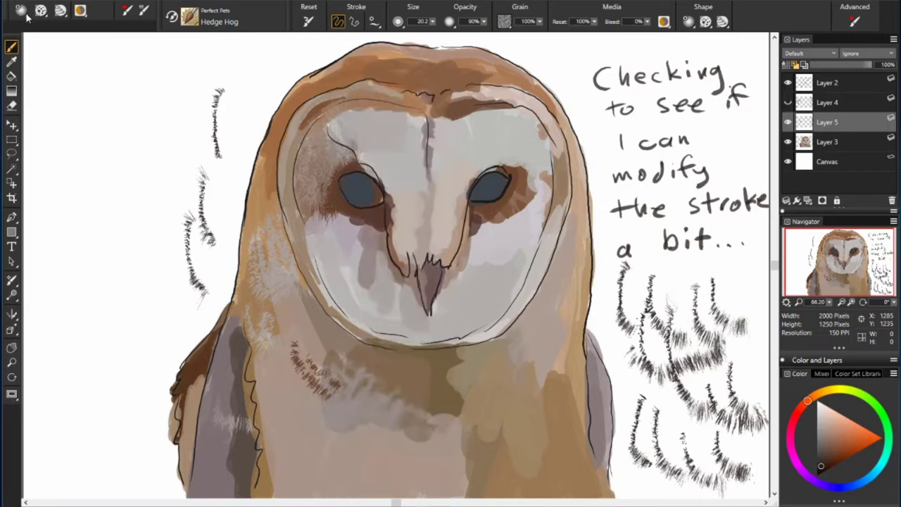
# Change the stroke option and paint three test hatch strokes left of the owl
pyautogui.click(374, 25)
pyautogui.click(427, 110)
pyautogui.moveTo(106, 134); pyautogui.dragTo(116, 258)
pyautogui.moveTo(69, 166); pyautogui.dragTo(92, 290)
pyautogui.moveTo(120, 193); pyautogui.dragTo(177, 208)
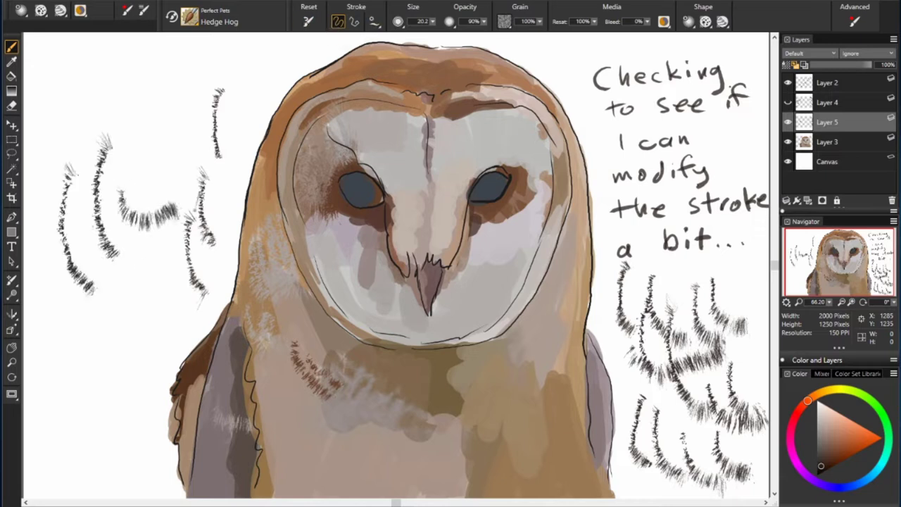
pyautogui.click(355, 23)
pyautogui.click(146, 14)
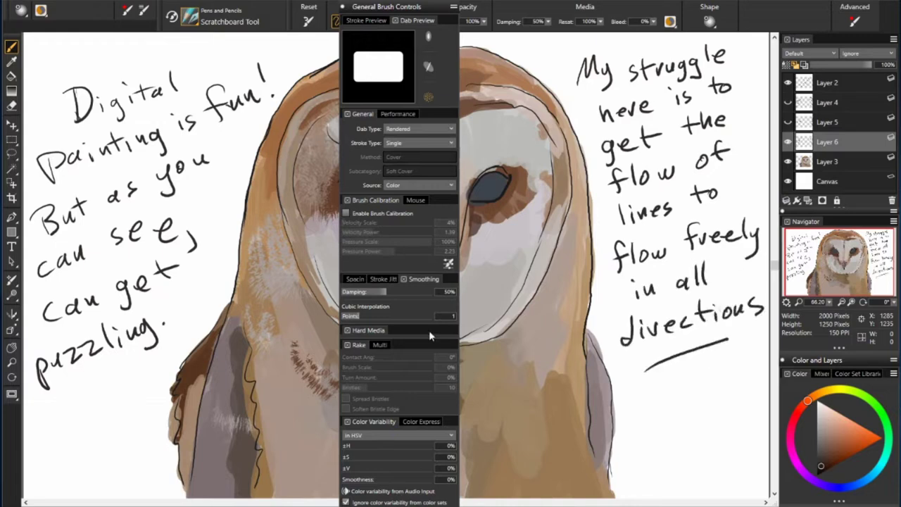
# Review the brush spacing, stroke preview, performance, Multi Rake, General and dab size settings panels
pyautogui.click(357, 280)
pyautogui.click(380, 359)
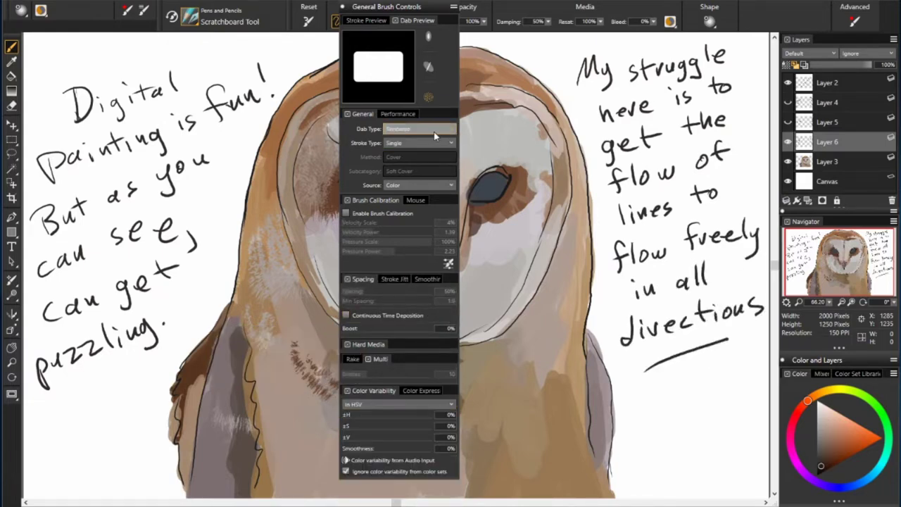
pyautogui.click(398, 113)
pyautogui.click(371, 20)
pyautogui.click(356, 65)
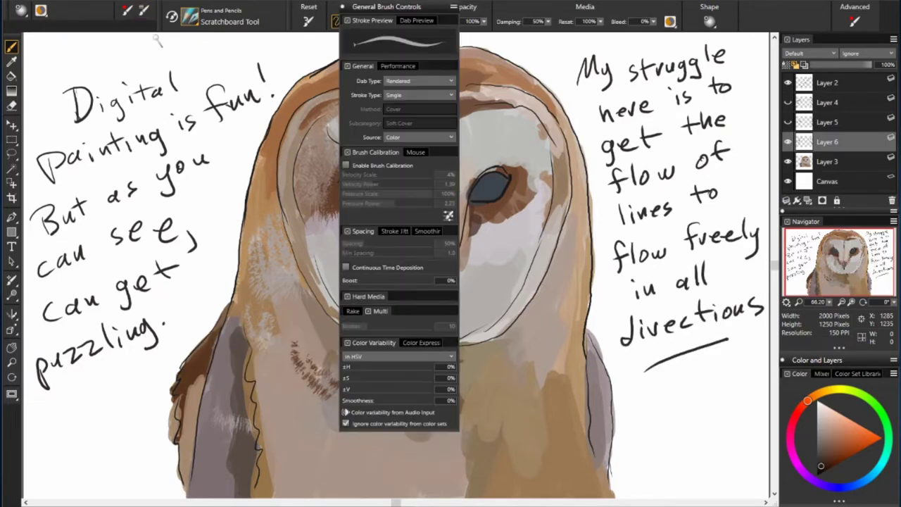
pyautogui.click(129, 13)
# Paint Hedge Hog test strokes at lower left and right, noting the wanted sideways flow
pyautogui.moveTo(86, 392); pyautogui.dragTo(85, 443)
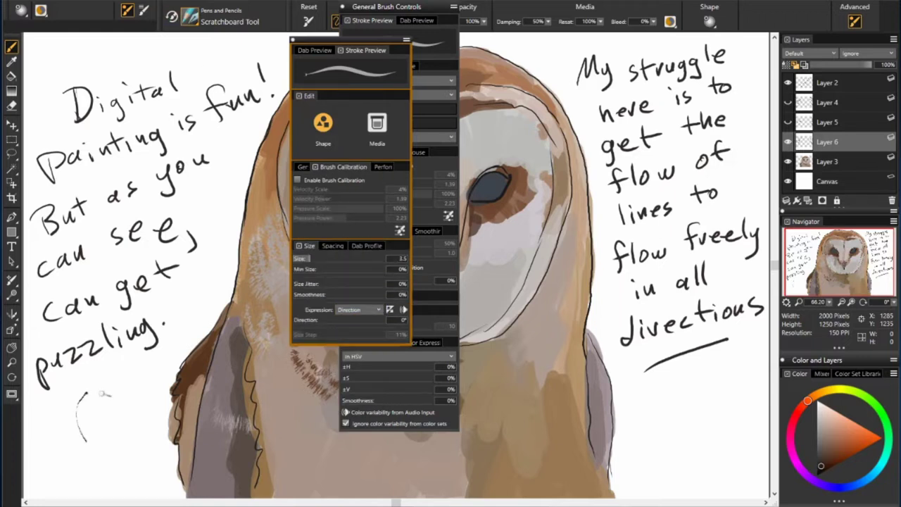
pyautogui.moveTo(120, 366); pyautogui.dragTo(111, 428)
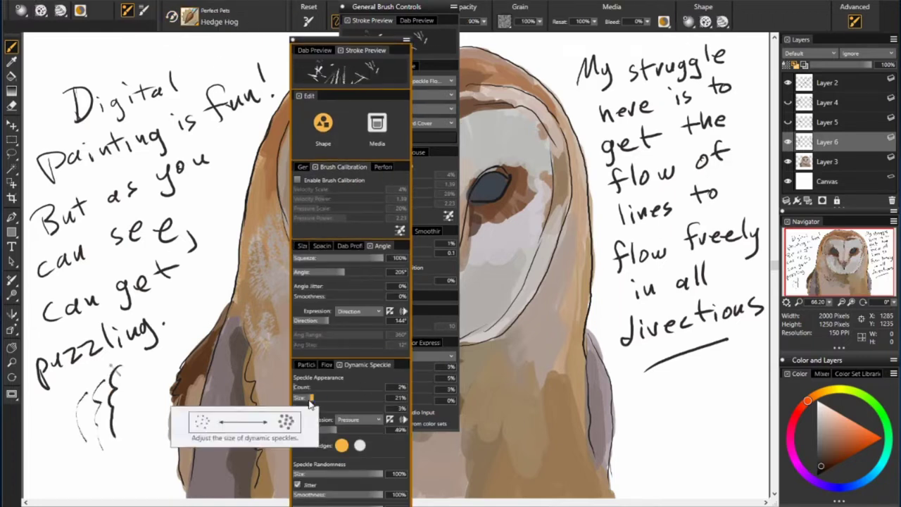
pyautogui.moveTo(642, 387); pyautogui.dragTo(658, 481)
pyautogui.moveTo(674, 372); pyautogui.dragTo(684, 474)
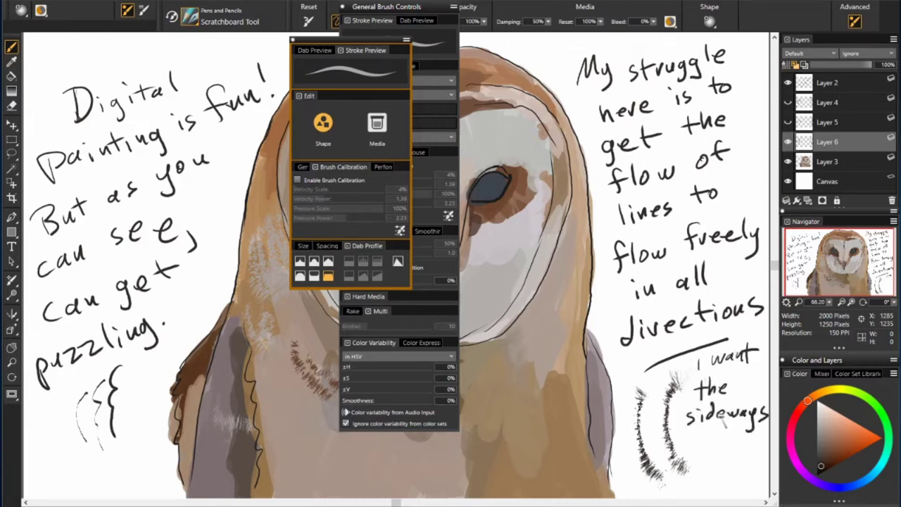
pyautogui.moveTo(737, 477); pyautogui.dragTo(746, 490)
pyautogui.moveTo(697, 486); pyautogui.dragTo(659, 479)
pyautogui.moveTo(673, 377); pyautogui.dragTo(694, 473)
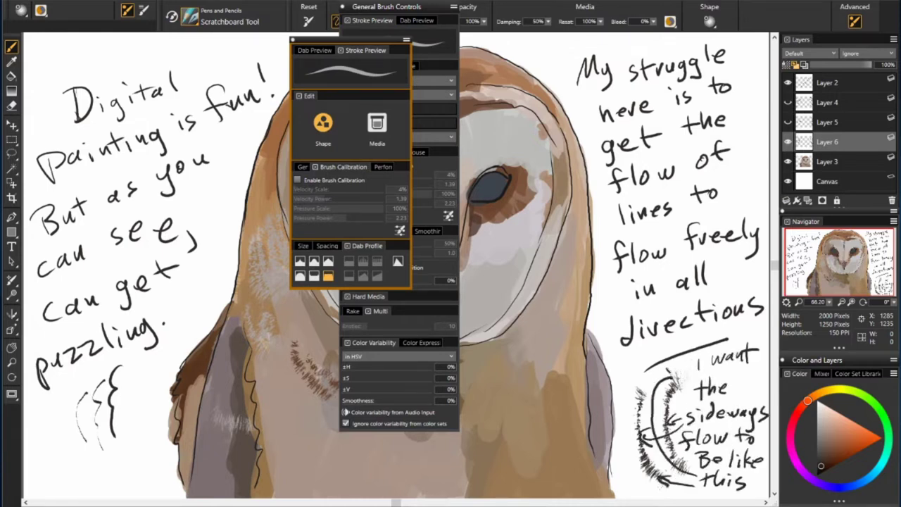
# Adjust brush direction, turn off speckle size jitter, and paint hedgehog and speckle test strokes
pyautogui.moveTo(189, 260); pyautogui.dragTo(187, 324)
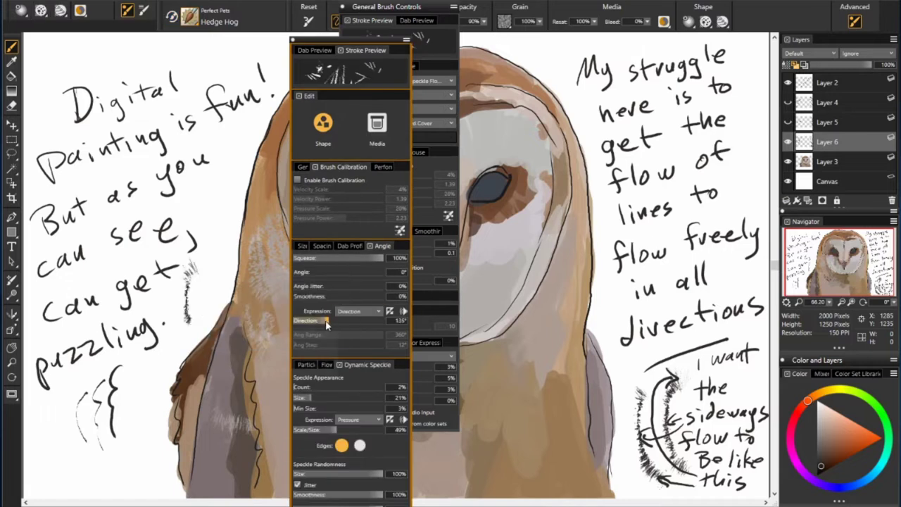
pyautogui.moveTo(211, 169); pyautogui.dragTo(205, 254)
pyautogui.moveTo(148, 369); pyautogui.dragTo(134, 457)
pyautogui.moveTo(66, 384); pyautogui.dragTo(60, 472)
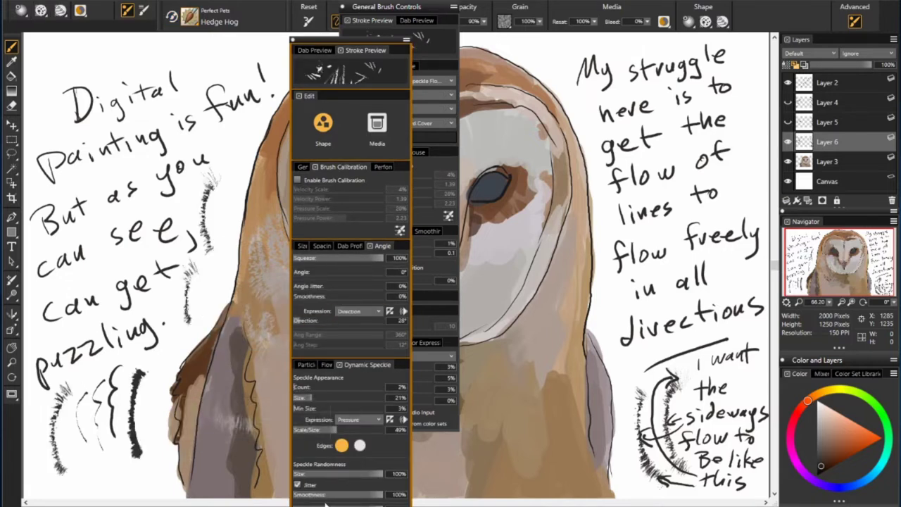
pyautogui.click(296, 484)
pyautogui.moveTo(180, 337); pyautogui.dragTo(144, 436)
# Lower particle damping and adjust particle force, testing strokes at top left by the owl
pyautogui.click(306, 365)
pyautogui.moveTo(89, 34); pyautogui.dragTo(49, 133)
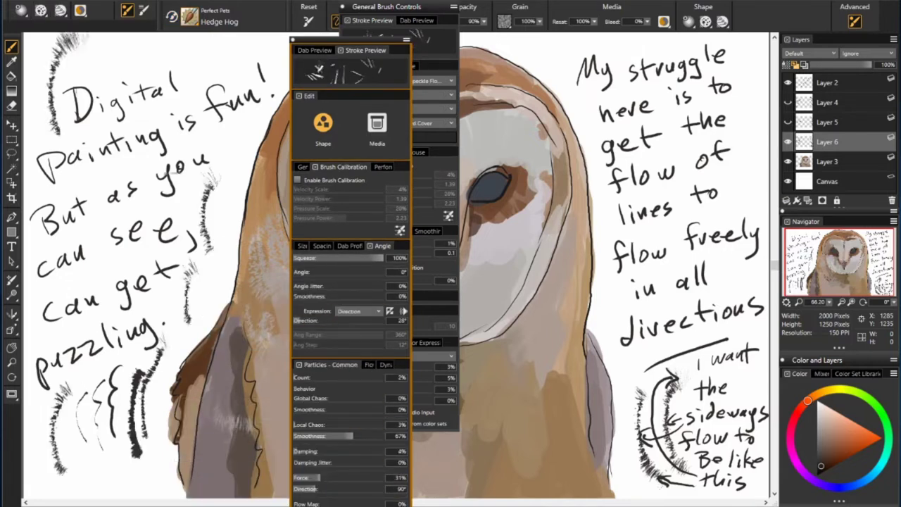
pyautogui.click(298, 450)
pyautogui.moveTo(222, 152); pyautogui.dragTo(180, 257)
pyautogui.click(315, 477)
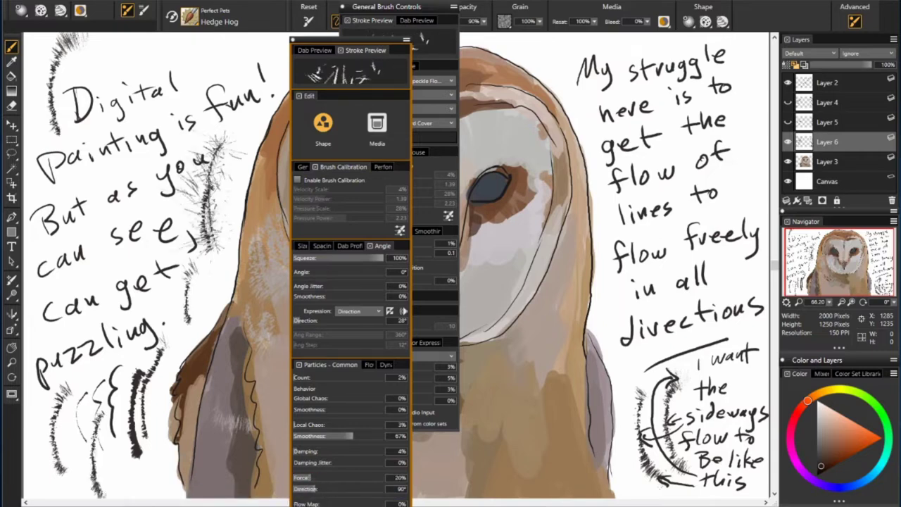
# Check General, Size and Dynamic Speckle settings, then invert the direction-based Angle response
pyautogui.click(302, 167)
pyautogui.click(308, 253)
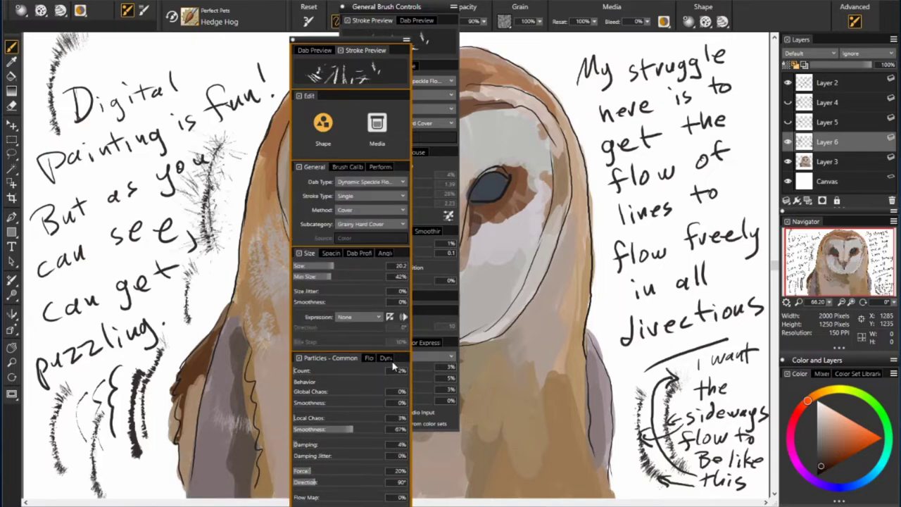
pyautogui.click(386, 358)
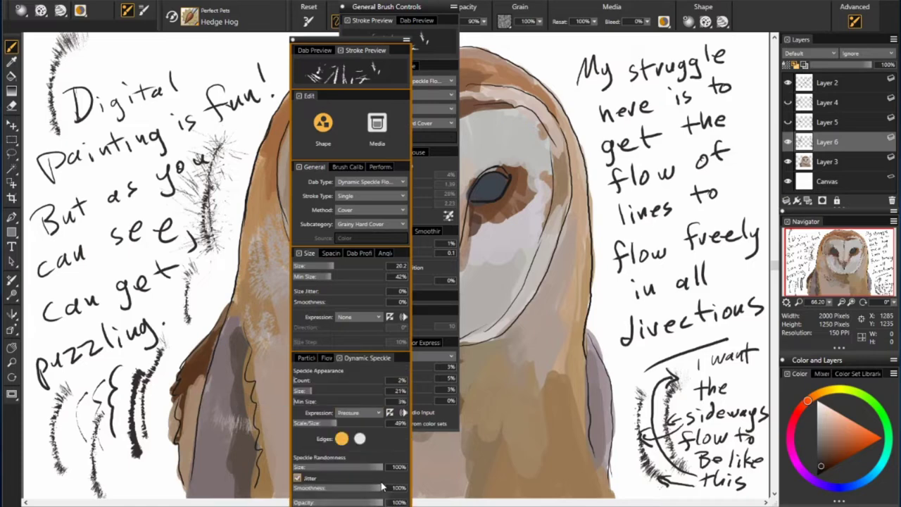
pyautogui.click(384, 253)
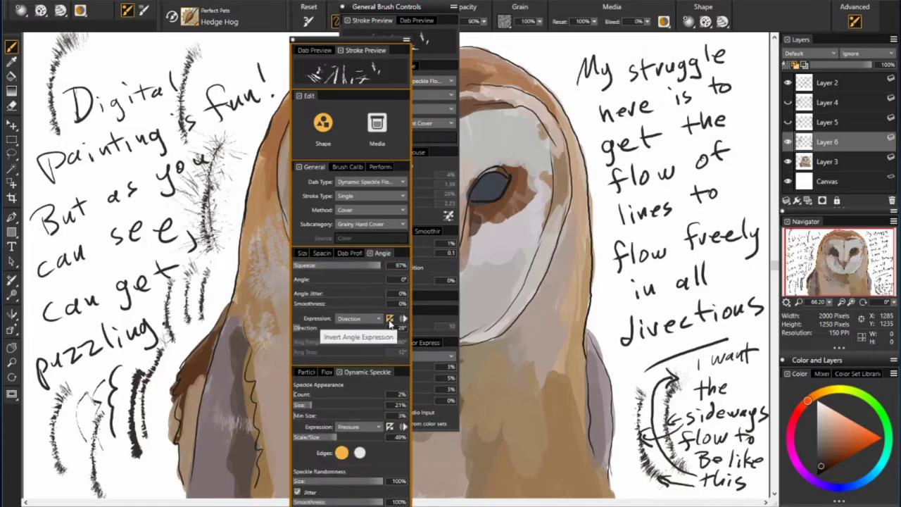
pyautogui.click(390, 320)
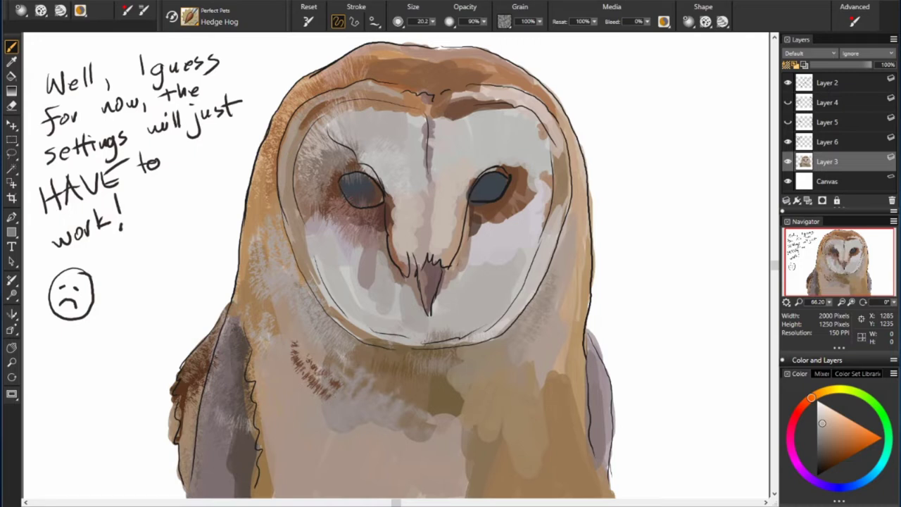
# Paint fur strokes across the owl's chest and left shoulder
pyautogui.moveTo(381, 352); pyautogui.dragTo(458, 394)
pyautogui.moveTo(366, 387); pyautogui.dragTo(422, 338)
pyautogui.moveTo(341, 337); pyautogui.dragTo(352, 359)
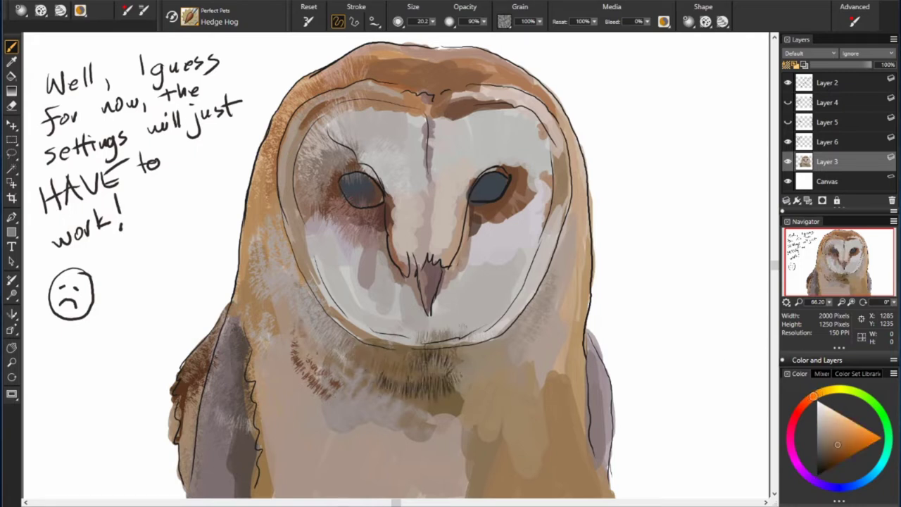
pyautogui.moveTo(285, 324); pyautogui.dragTo(316, 363)
# In pale magenta, write a note praising the tiny feather shapes, with two arrows to the chest
pyautogui.click(791, 448)
pyautogui.click(818, 423)
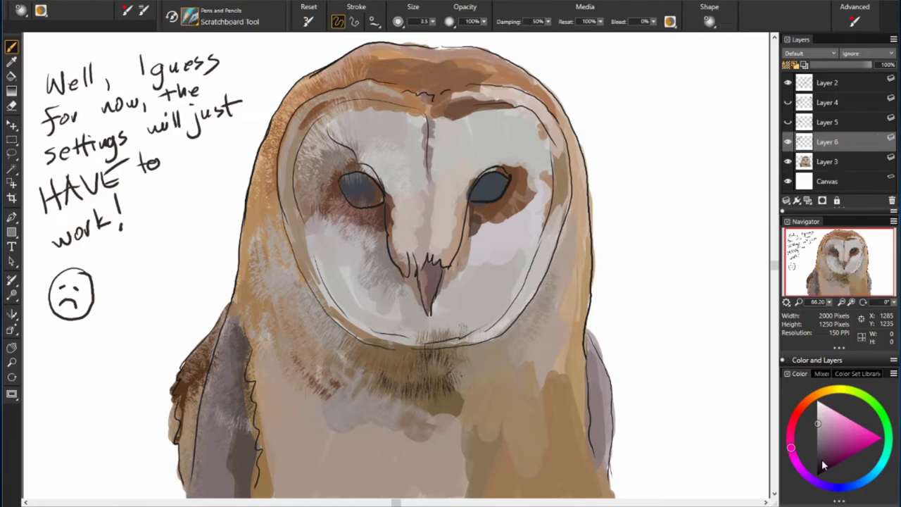
pyautogui.moveTo(594, 71)
pyautogui.mouseDown()
pyautogui.moveTo(655, 131)
pyautogui.moveTo(620, 169)
pyautogui.moveTo(729, 239)
pyautogui.moveTo(765, 239)
pyautogui.mouseUp()
pyautogui.moveTo(619, 281); pyautogui.dragTo(758, 287)
pyautogui.moveTo(662, 307); pyautogui.dragTo(431, 375)
pyautogui.moveTo(623, 299); pyautogui.dragTo(327, 340)
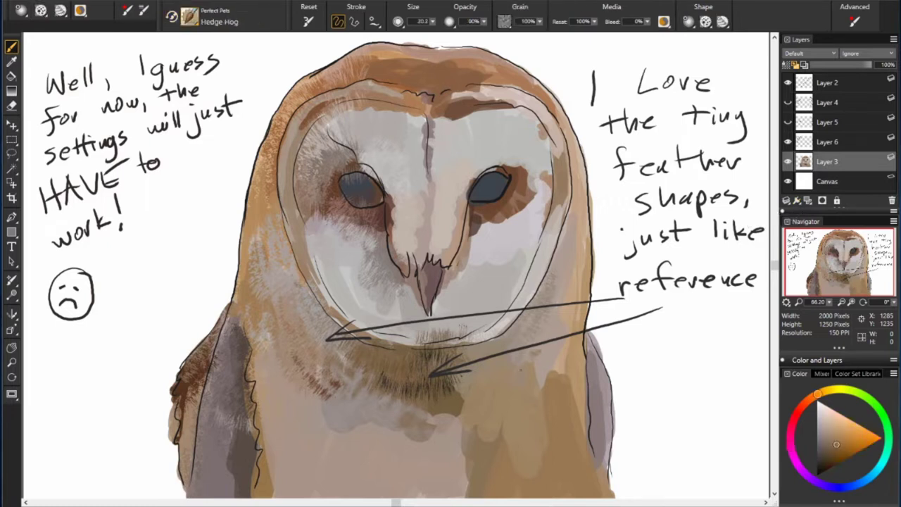
# Add textured fur strokes over the owl's lower chest
pyautogui.moveTo(524, 356); pyautogui.dragTo(541, 377)
pyautogui.moveTo(454, 423); pyautogui.dragTo(373, 493)
pyautogui.moveTo(359, 440); pyautogui.dragTo(338, 493)
pyautogui.moveTo(401, 370); pyautogui.dragTo(289, 412)
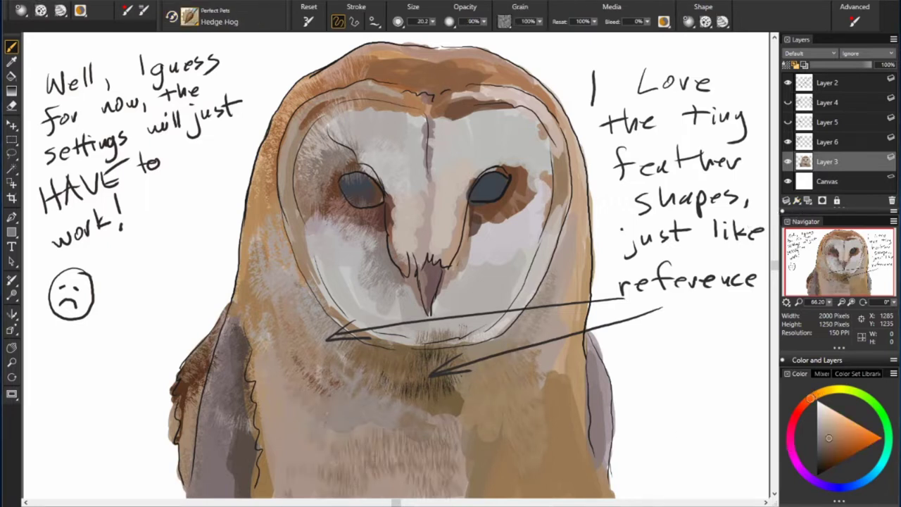
# Switch to a darker orange-brown and paint brown shading around both eyes
pyautogui.click(838, 441)
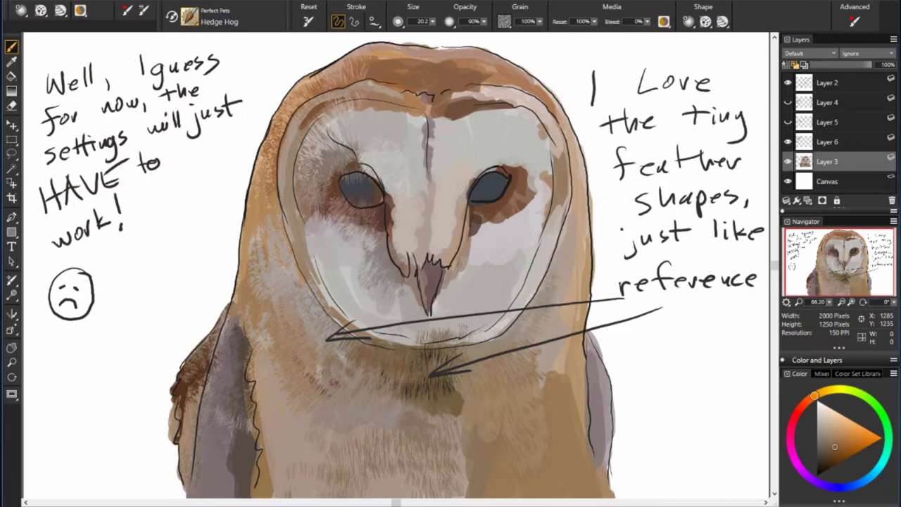
pyautogui.click(830, 433)
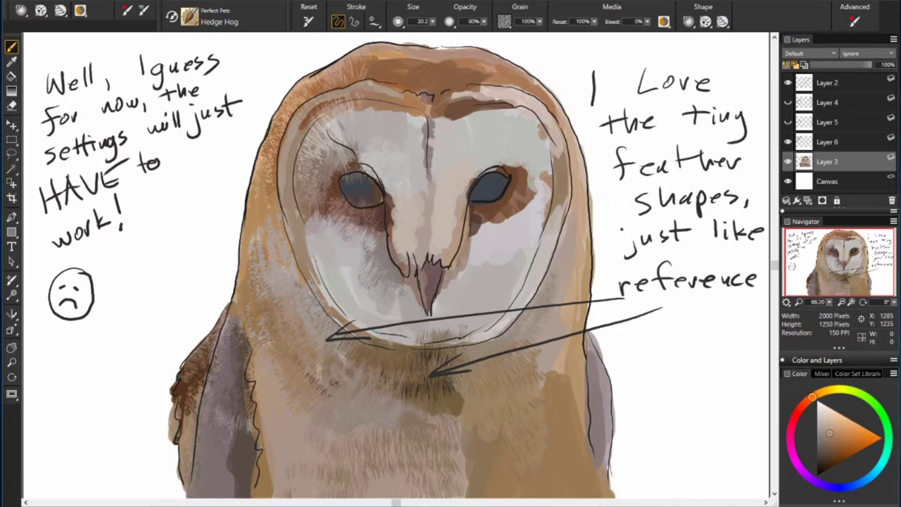
pyautogui.click(831, 457)
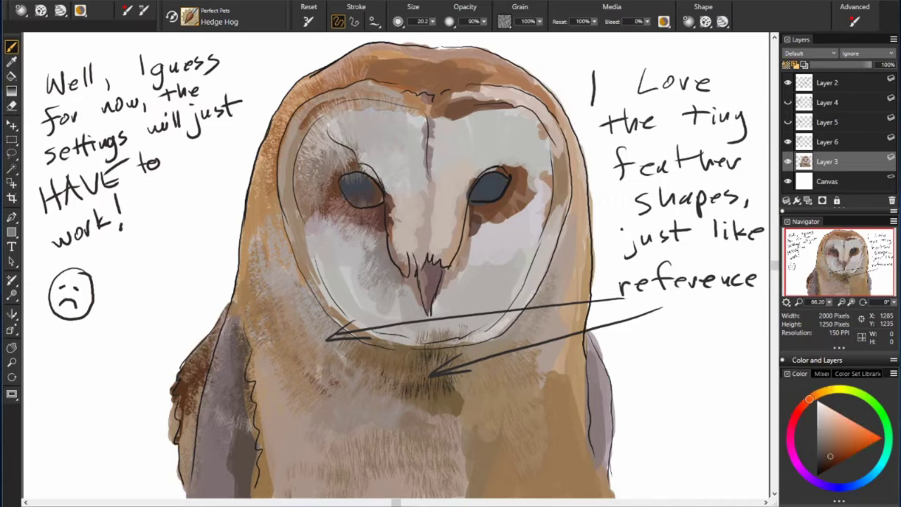
pyautogui.moveTo(402, 192); pyautogui.dragTo(388, 225)
pyautogui.moveTo(329, 148); pyautogui.dragTo(373, 175)
pyautogui.moveTo(461, 152); pyautogui.dragTo(521, 201)
pyautogui.moveTo(518, 162); pyautogui.dragTo(532, 191)
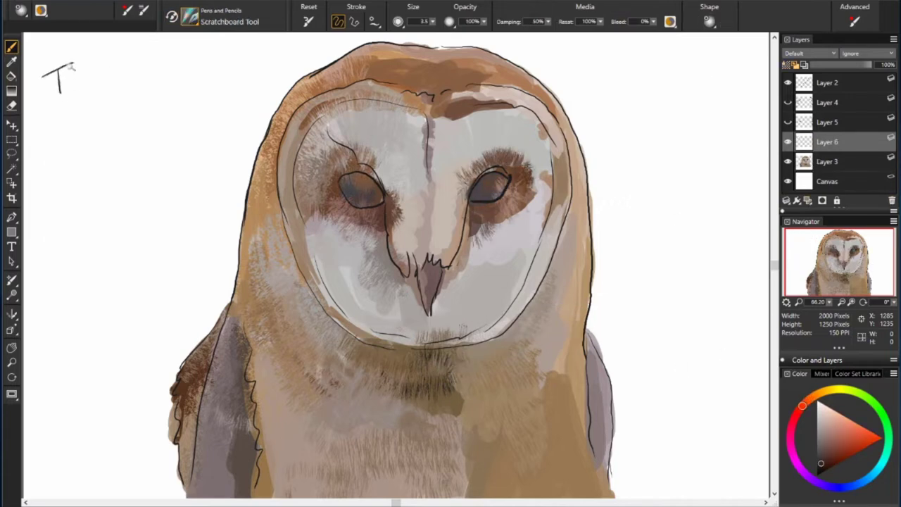
# Handwrite a note praising the particle effects and complaining that the brush oversprays
pyautogui.moveTo(68, 70); pyautogui.dragTo(181, 62)
pyautogui.moveTo(34, 118); pyautogui.dragTo(173, 87)
pyautogui.moveTo(31, 159); pyautogui.dragTo(246, 98)
pyautogui.moveTo(38, 183); pyautogui.dragTo(71, 181)
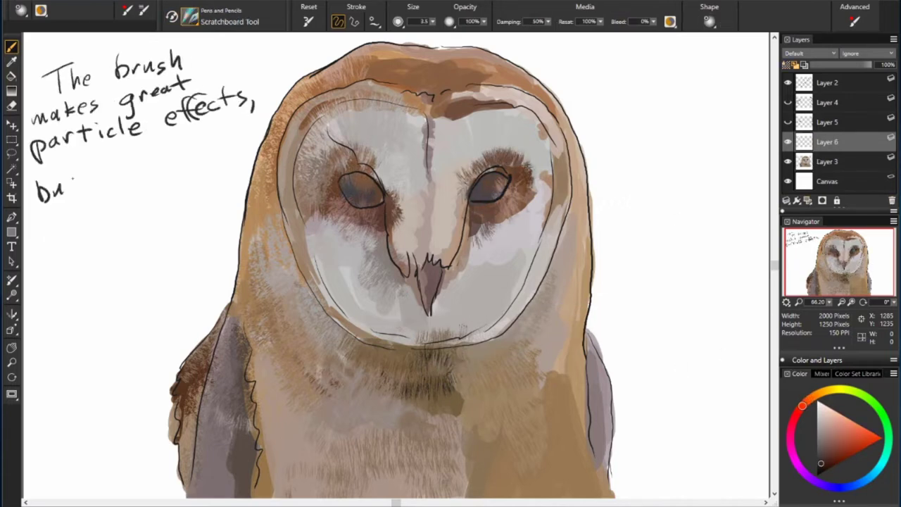
pyautogui.moveTo(36, 231); pyautogui.dragTo(190, 191)
pyautogui.moveTo(134, 255)
pyautogui.mouseDown()
pyautogui.moveTo(259, 240)
pyautogui.moveTo(493, 185)
pyautogui.mouseUp()
# Finish the overspray note with an underlined 'eyeball', a line to the eye and a frowning face
pyautogui.moveTo(40, 304); pyautogui.dragTo(168, 289)
pyautogui.moveTo(38, 348)
pyautogui.mouseDown()
pyautogui.moveTo(118, 331)
pyautogui.moveTo(130, 341)
pyautogui.mouseUp()
pyautogui.moveTo(148, 310); pyautogui.dragTo(149, 342)
pyautogui.moveTo(63, 372); pyautogui.dragTo(159, 352)
pyautogui.moveTo(89, 384); pyautogui.dragTo(86, 384)
pyautogui.moveTo(75, 424); pyautogui.dragTo(100, 424)
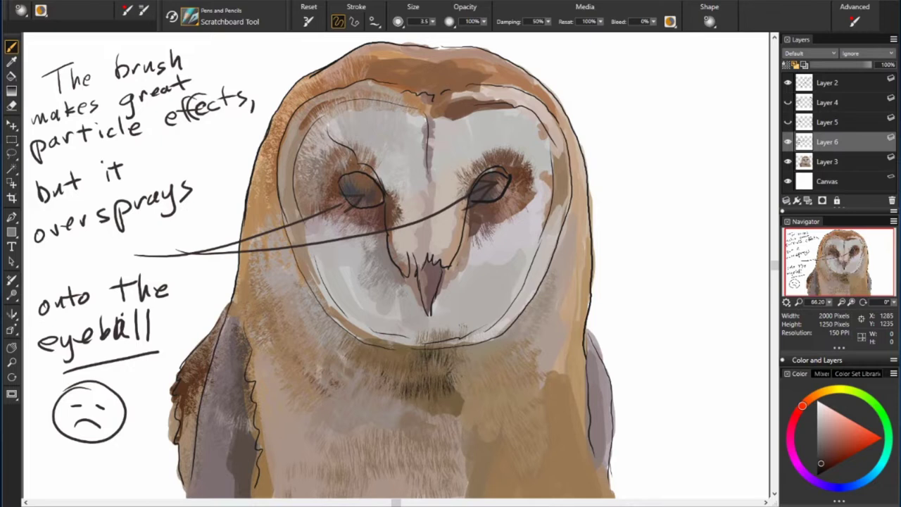
# Delete the old notes layer and, on a new layer, write 'For now, I only care' about tiny feather effects
pyautogui.click(788, 142)
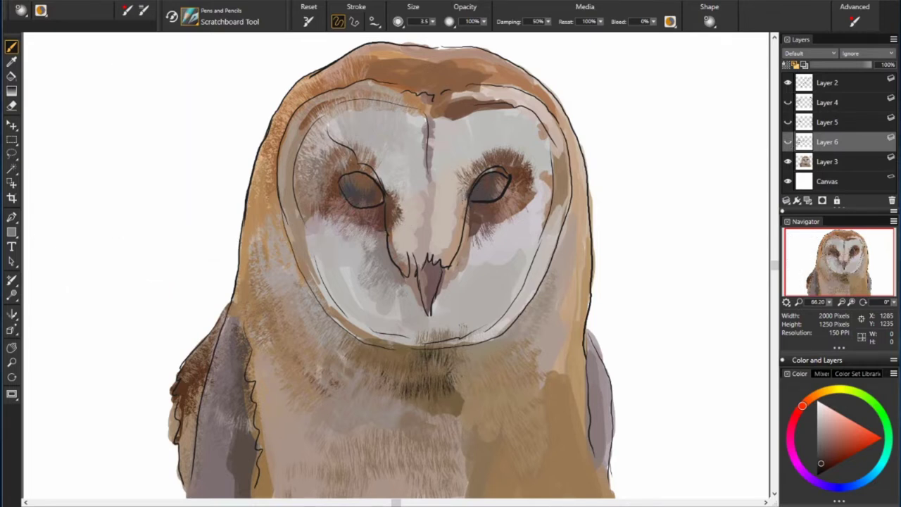
pyautogui.click(892, 201)
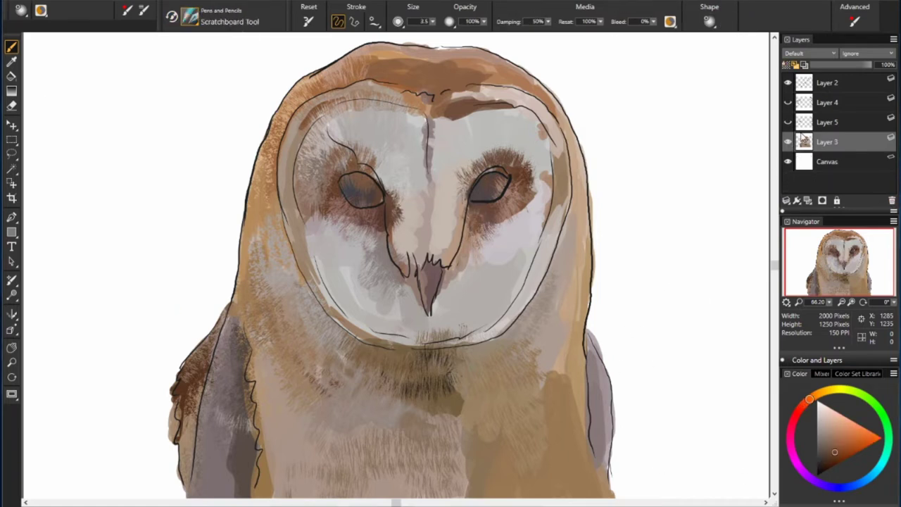
pyautogui.hotkey('ctrl', 'shift', 'n')
pyautogui.moveTo(35, 67); pyautogui.dragTo(161, 56)
pyautogui.moveTo(40, 113); pyautogui.dragTo(200, 88)
pyautogui.moveTo(46, 153)
pyautogui.mouseDown()
pyautogui.moveTo(169, 121)
pyautogui.moveTo(70, 235)
pyautogui.moveTo(46, 292)
pyautogui.moveTo(109, 310)
pyautogui.moveTo(42, 422)
pyautogui.moveTo(620, 77)
pyautogui.moveTo(649, 174)
pyautogui.moveTo(713, 176)
pyautogui.mouseUp()
# Write 'My writing looks So Bad!' at right with a sad face below
pyautogui.moveTo(657, 209); pyautogui.dragTo(725, 253)
pyautogui.moveTo(623, 296); pyautogui.dragTo(682, 320)
pyautogui.moveTo(687, 282); pyautogui.dragTo(723, 321)
pyautogui.moveTo(683, 366); pyautogui.dragTo(682, 365)
pyautogui.moveTo(662, 402); pyautogui.dragTo(694, 416)
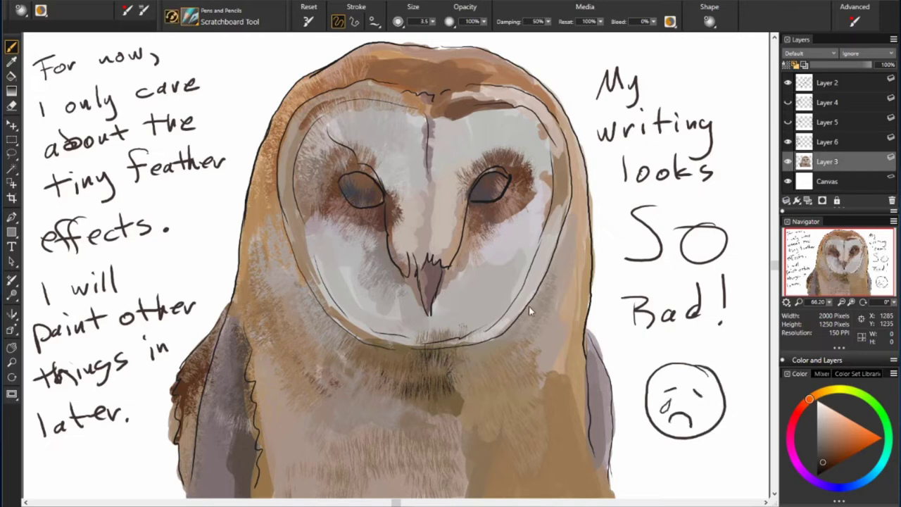
# Shade darker feathers around the owl's right eye and lighter grey feathers above it
pyautogui.moveTo(486, 204)
pyautogui.mouseDown()
pyautogui.moveTo(504, 232)
pyautogui.moveTo(514, 222)
pyautogui.mouseUp()
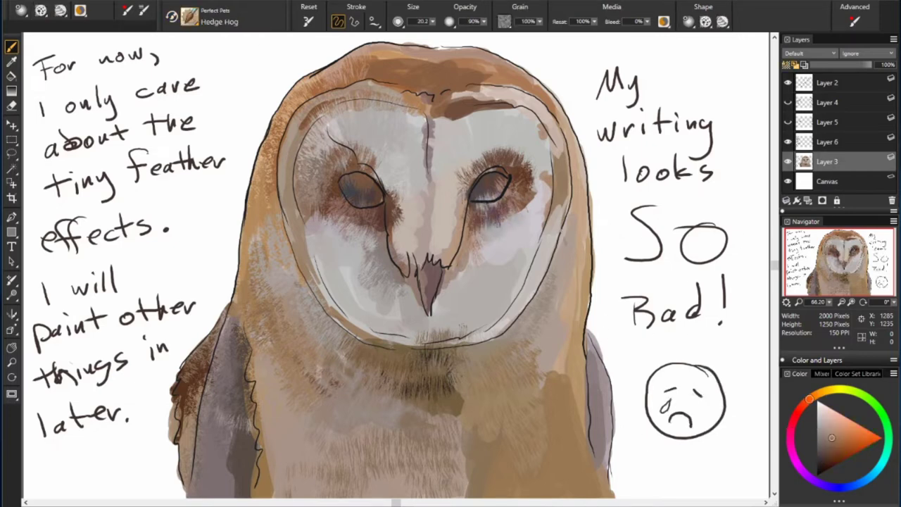
pyautogui.keyDown('alt'); pyautogui.click(536, 210); pyautogui.keyUp('alt')
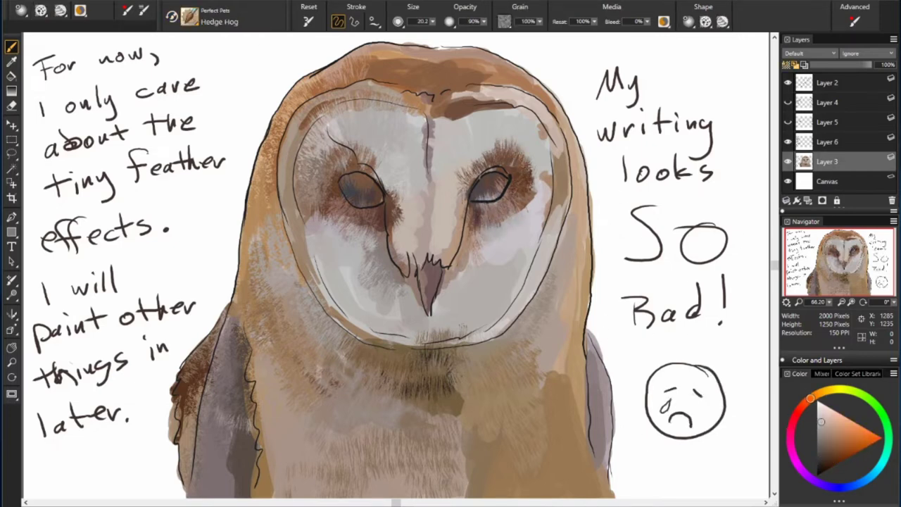
pyautogui.keyDown('alt'); pyautogui.click(485, 158); pyautogui.keyUp('alt')
pyautogui.keyDown('alt'); pyautogui.click(426, 153); pyautogui.keyUp('alt')
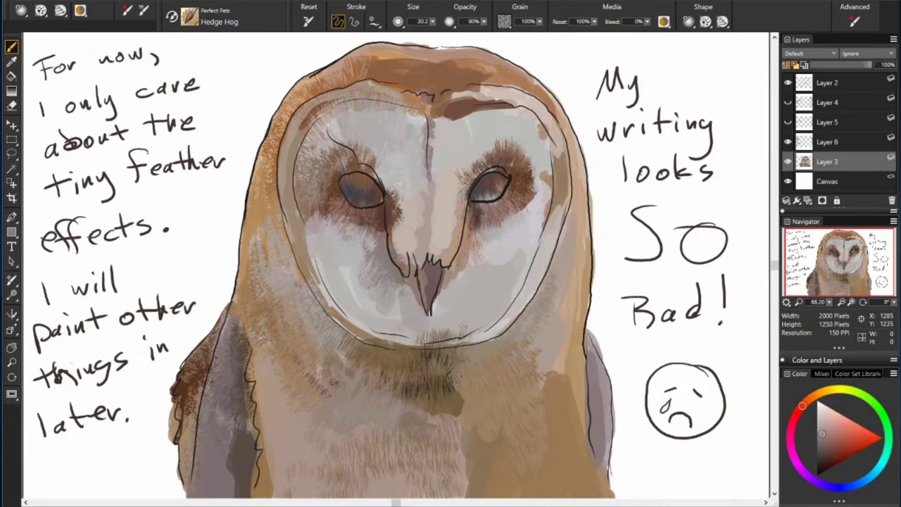
pyautogui.keyDown('alt'); pyautogui.click(457, 109); pyautogui.keyUp('alt')
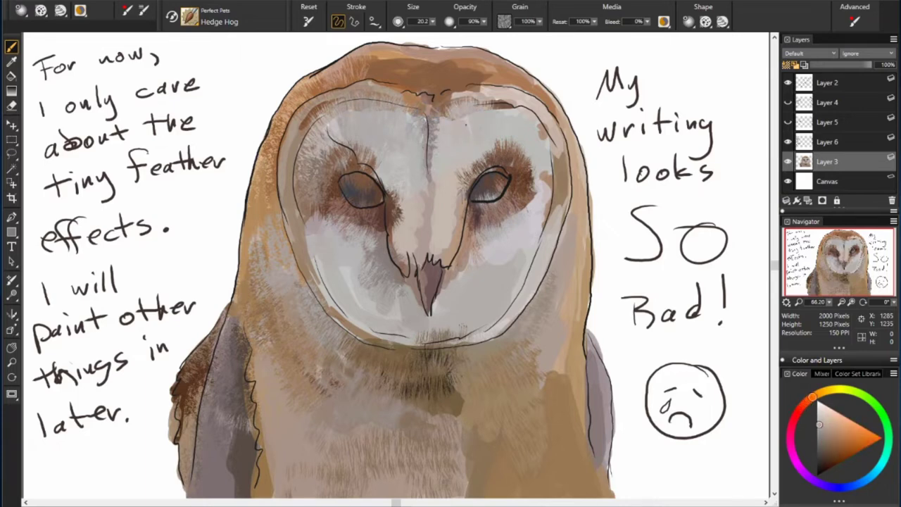
pyautogui.moveTo(472, 140)
pyautogui.mouseDown()
pyautogui.moveTo(515, 116)
pyautogui.moveTo(507, 159)
pyautogui.moveTo(535, 124)
pyautogui.moveTo(539, 172)
pyautogui.mouseUp()
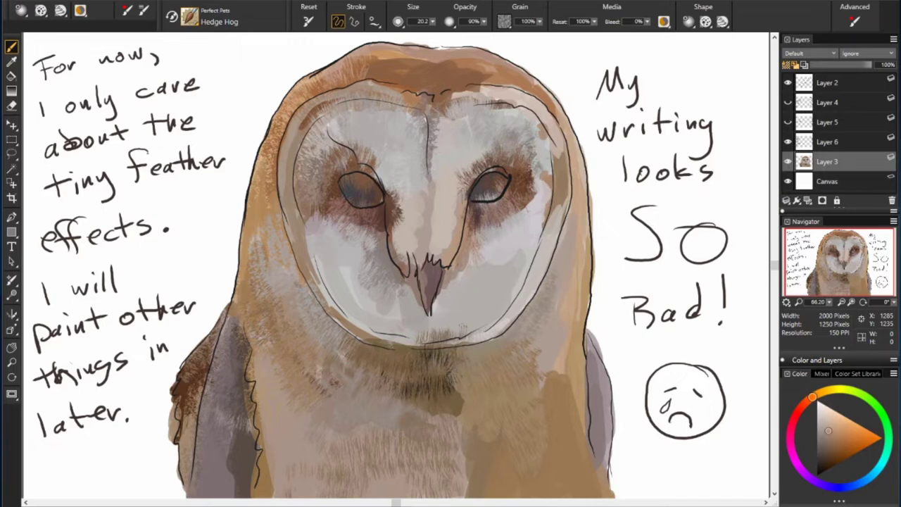
pyautogui.keyDown('alt'); pyautogui.click(326, 169); pyautogui.keyUp('alt')
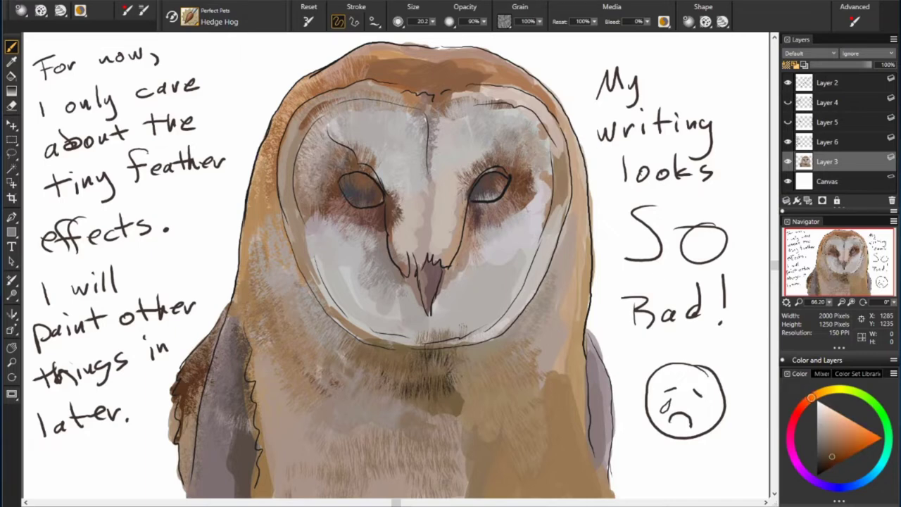
pyautogui.keyDown('alt'); pyautogui.click(473, 176); pyautogui.keyUp('alt')
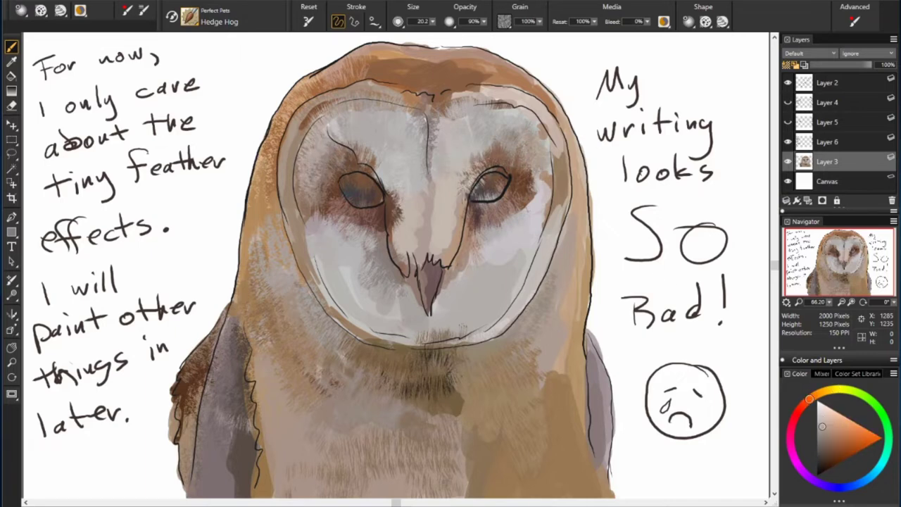
# On the notes layer, write 'I love this brush and will have to modify it later', underlining 'later'
pyautogui.click(827, 141)
pyautogui.moveTo(58, 54); pyautogui.dragTo(60, 83)
pyautogui.moveTo(102, 57); pyautogui.dragTo(229, 74)
pyautogui.moveTo(38, 113); pyautogui.dragTo(116, 126)
pyautogui.moveTo(144, 95); pyautogui.dragTo(190, 116)
pyautogui.moveTo(36, 163)
pyautogui.mouseDown()
pyautogui.moveTo(39, 172)
pyautogui.moveTo(78, 173)
pyautogui.mouseUp()
pyautogui.moveTo(107, 141); pyautogui.dragTo(225, 150)
pyautogui.moveTo(32, 211); pyautogui.dragTo(141, 229)
pyautogui.moveTo(165, 182); pyautogui.dragTo(190, 200)
pyautogui.moveTo(42, 243); pyautogui.dragTo(123, 261)
pyautogui.moveTo(41, 288); pyautogui.dragTo(111, 275)
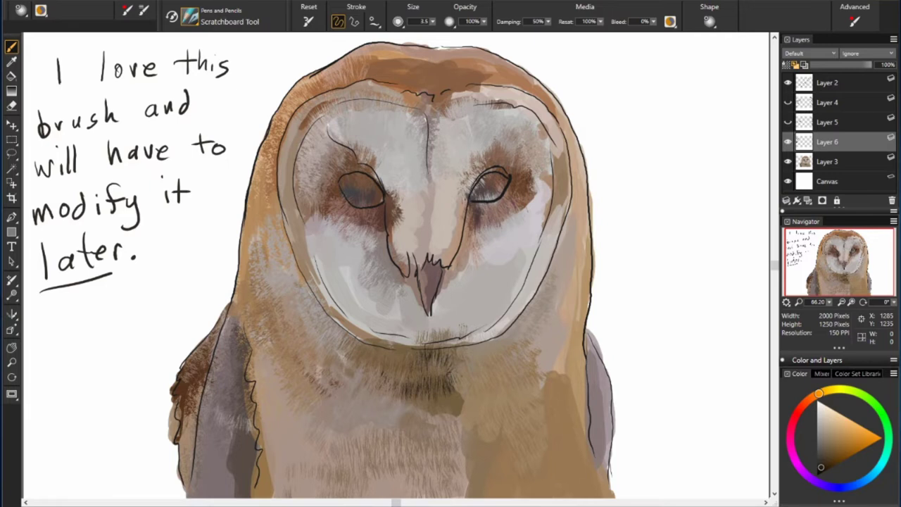
# Paint brown fur strokes on the owl's chest, then hide the notes layer
pyautogui.click(828, 162)
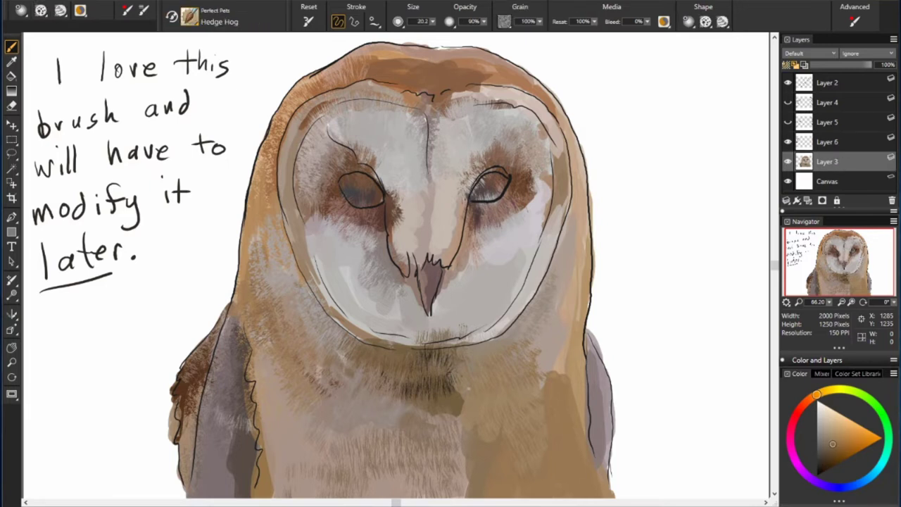
pyautogui.moveTo(356, 423); pyautogui.dragTo(412, 390)
pyautogui.click(838, 443)
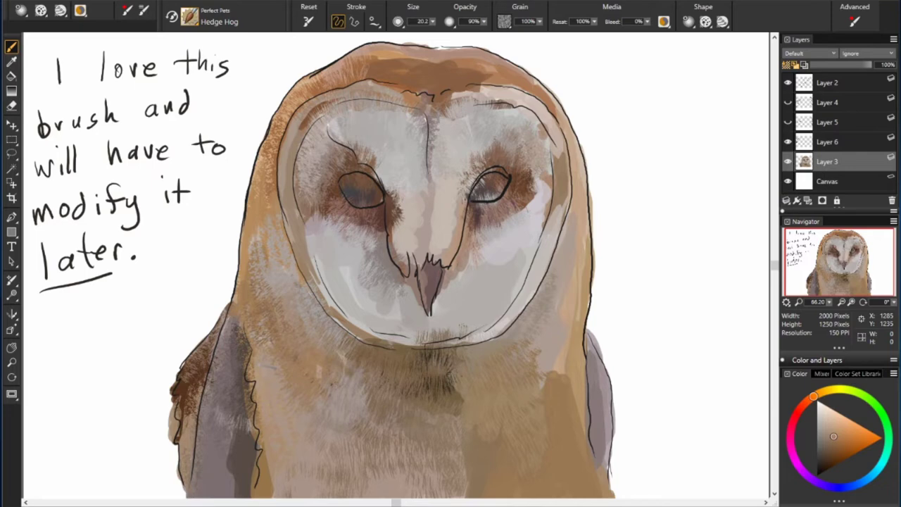
pyautogui.click(788, 142)
# On a new layer, test sparkle, Gravity Jagged Light Pen and Spring Concept Creature brushes at left
pyautogui.click(189, 15)
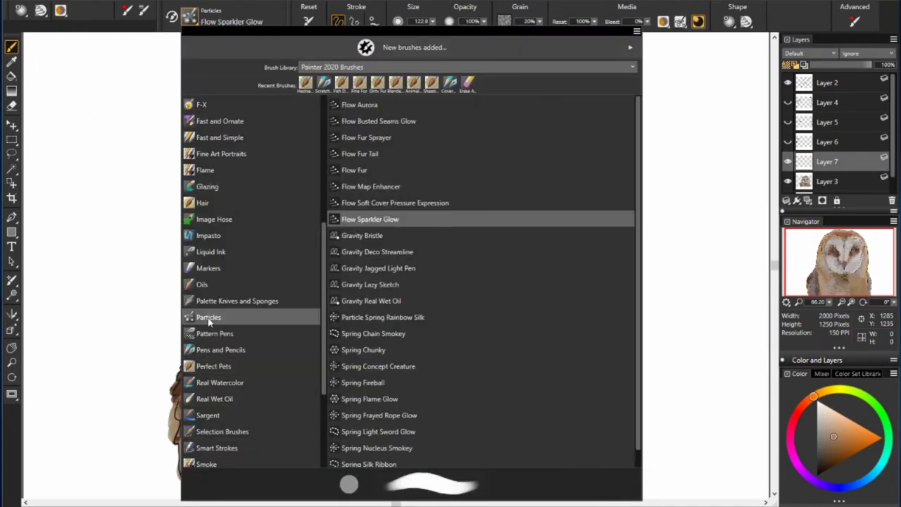
pyautogui.click(383, 218)
pyautogui.moveTo(189, 99); pyautogui.dragTo(136, 170)
pyautogui.click(190, 16)
pyautogui.click(378, 268)
pyautogui.click(190, 16)
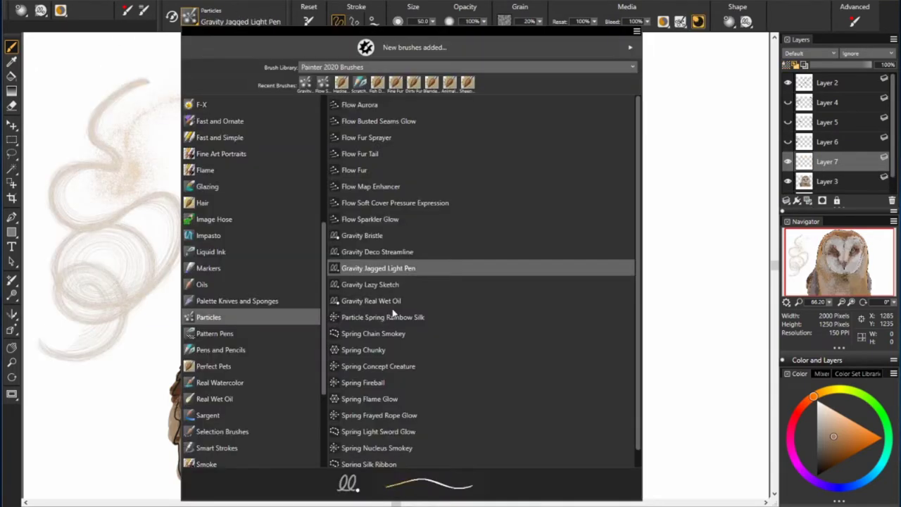
pyautogui.click(378, 366)
pyautogui.moveTo(148, 133); pyautogui.dragTo(70, 451)
# Test the Spaced Out Solar Lightning and Gaseous brushes with colourful strokes at left
pyautogui.click(189, 16)
pyautogui.click(214, 333)
pyautogui.click(367, 350)
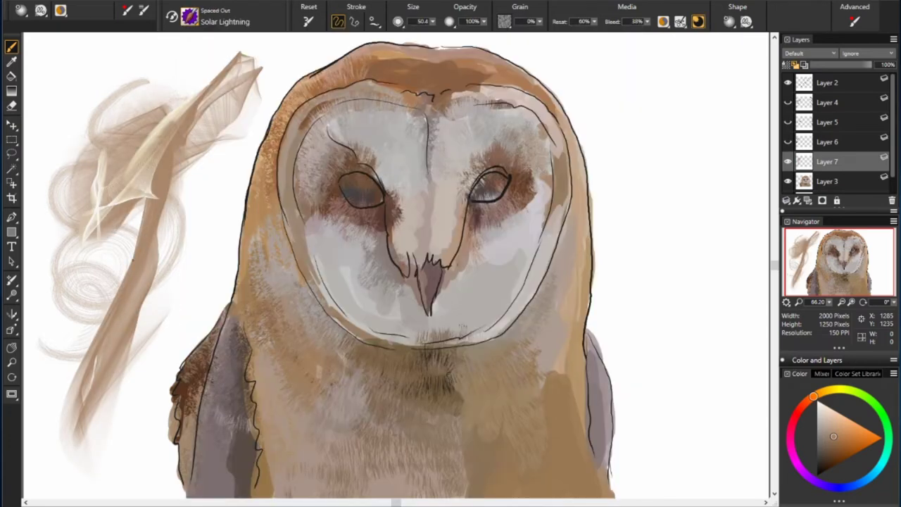
pyautogui.moveTo(133, 215); pyautogui.dragTo(106, 279)
pyautogui.click(189, 16)
pyautogui.click(366, 151)
pyautogui.moveTo(148, 137); pyautogui.dragTo(102, 268)
pyautogui.moveTo(127, 211); pyautogui.dragTo(92, 437)
pyautogui.moveTo(162, 134); pyautogui.dragTo(78, 352)
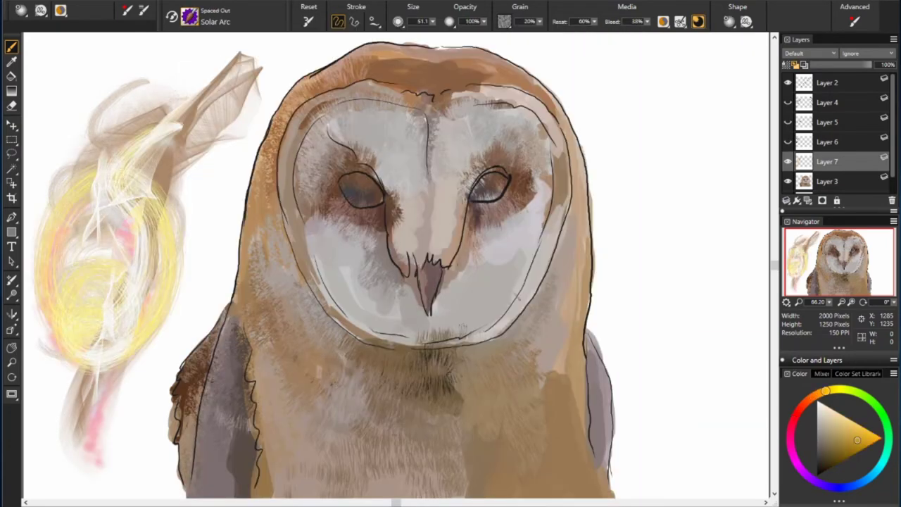
# Paint test strokes with the Aurora and Wormhole brushes at left
pyautogui.click(190, 15)
pyautogui.click(351, 104)
pyautogui.moveTo(169, 134); pyautogui.dragTo(113, 260)
pyautogui.click(190, 16)
pyautogui.click(357, 333)
pyautogui.moveTo(204, 148); pyautogui.dragTo(162, 296)
# Return to the Particles category and paint a red Flow Fur Tail test stroke
pyautogui.click(189, 15)
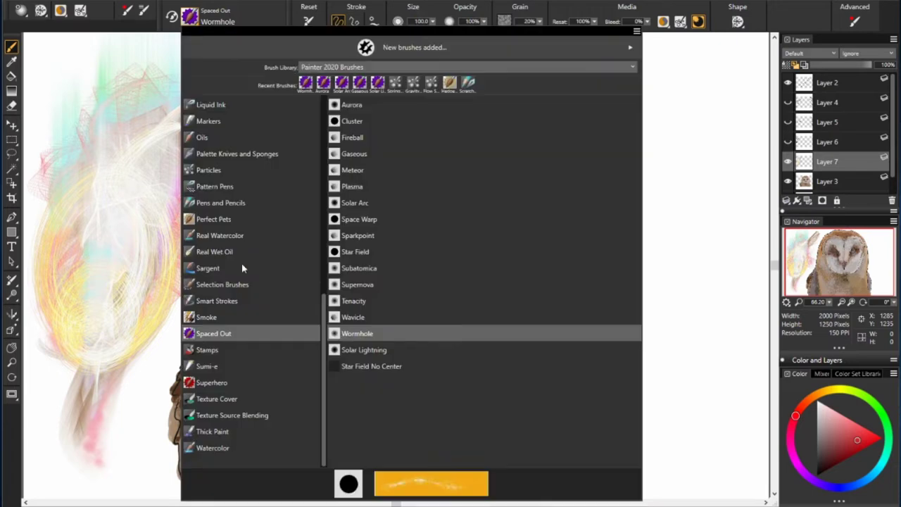
pyautogui.scroll(3, 242, 262)
pyautogui.click(269, 285)
pyautogui.click(353, 153)
pyautogui.moveTo(106, 141); pyautogui.dragTo(70, 324)
# Paint green Flow Fur Sprayer strokes at left and at top right
pyautogui.click(189, 15)
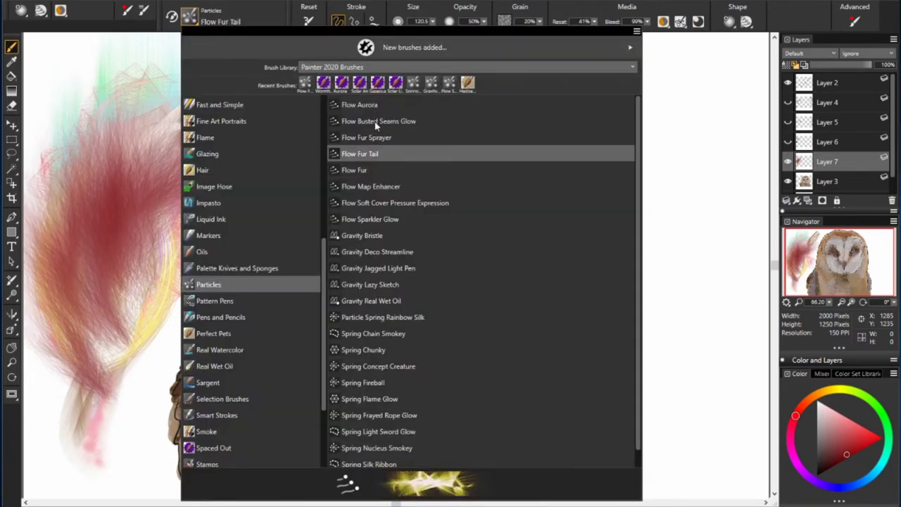
pyautogui.click(356, 135)
pyautogui.click(877, 407)
pyautogui.moveTo(119, 246); pyautogui.dragTo(85, 317)
pyautogui.moveTo(106, 134)
pyautogui.mouseDown()
pyautogui.moveTo(85, 366)
pyautogui.moveTo(46, 204)
pyautogui.mouseUp()
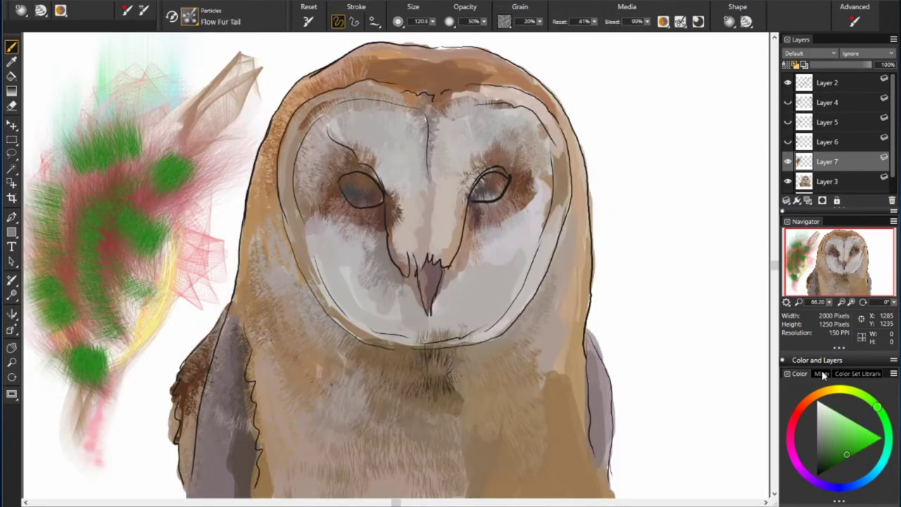
pyautogui.moveTo(644, 35); pyautogui.dragTo(645, 169)
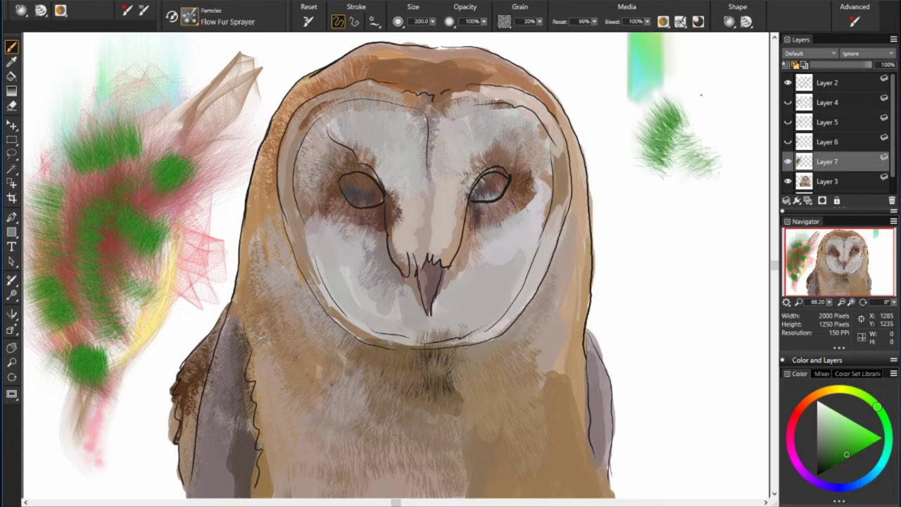
pyautogui.moveTo(726, 106); pyautogui.dragTo(683, 148)
pyautogui.click(823, 200)
# Handwrite a note down the left side saying you just demonstrated particle brushes and in the process…
pyautogui.moveTo(62, 74); pyautogui.dragTo(62, 98)
pyautogui.moveTo(103, 62); pyautogui.dragTo(173, 60)
pyautogui.moveTo(56, 126)
pyautogui.mouseDown()
pyautogui.moveTo(42, 149)
pyautogui.moveTo(197, 113)
pyautogui.mouseUp()
pyautogui.moveTo(204, 113); pyautogui.dragTo(241, 99)
pyautogui.moveTo(43, 208); pyautogui.dragTo(156, 152)
pyautogui.moveTo(43, 247); pyautogui.dragTo(169, 205)
pyautogui.moveTo(43, 282); pyautogui.dragTo(123, 260)
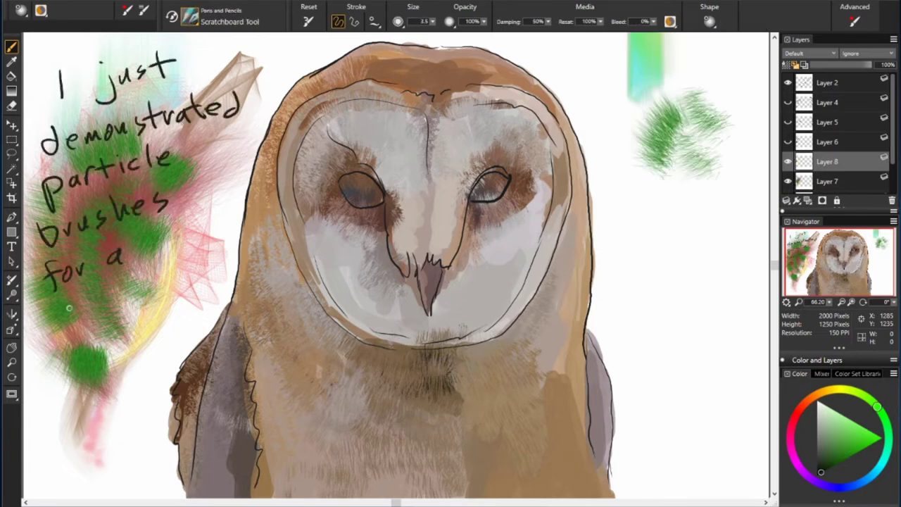
pyautogui.moveTo(39, 328); pyautogui.dragTo(180, 282)
pyautogui.moveTo(39, 367); pyautogui.dragTo(138, 331)
pyautogui.moveTo(30, 395)
pyautogui.mouseDown()
pyautogui.moveTo(69, 440)
pyautogui.moveTo(169, 387)
pyautogui.mouseUp()
pyautogui.moveTo(617, 268)
pyautogui.mouseDown()
pyautogui.moveTo(620, 243)
pyautogui.moveTo(757, 243)
pyautogui.mouseUp()
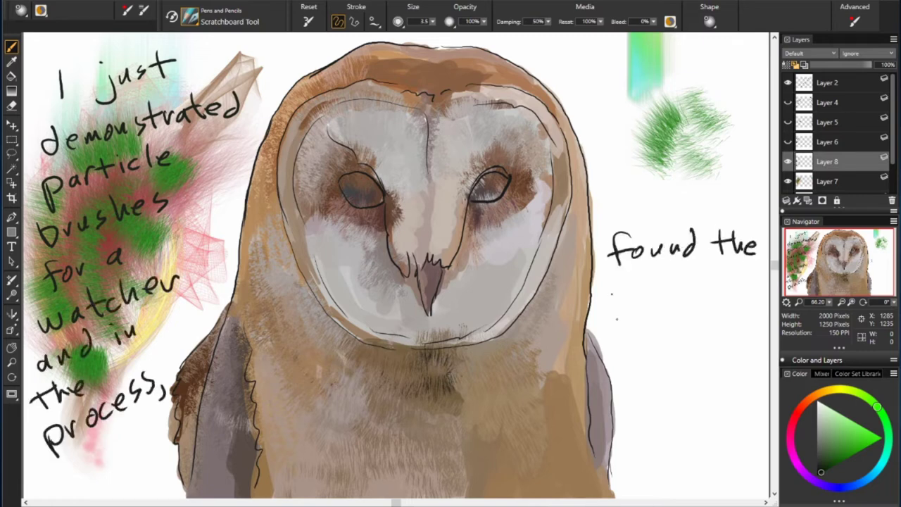
# Write 'found the PERFECT BRUSH! FLOW FUR SPRAYER' on the right, with an arrow and underline
pyautogui.moveTo(602, 321)
pyautogui.mouseDown()
pyautogui.moveTo(740, 289)
pyautogui.moveTo(659, 363)
pyautogui.mouseUp()
pyautogui.moveTo(662, 324); pyautogui.dragTo(736, 346)
pyautogui.moveTo(740, 303); pyautogui.dragTo(761, 342)
pyautogui.moveTo(665, 226); pyautogui.dragTo(665, 172)
pyautogui.moveTo(624, 386); pyautogui.dragTo(738, 370)
pyautogui.moveTo(630, 398); pyautogui.dragTo(694, 408)
pyautogui.moveTo(634, 423)
pyautogui.mouseDown()
pyautogui.moveTo(746, 444)
pyautogui.moveTo(767, 437)
pyautogui.mouseUp()
pyautogui.moveTo(655, 473); pyautogui.dragTo(718, 484)
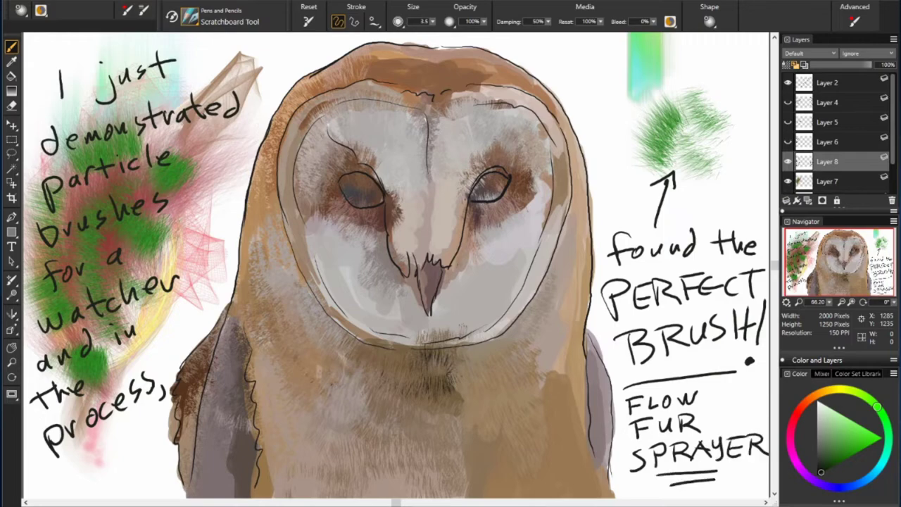
# Select Flow Fur Sprayer and save it as a variant in the Perfect Pets category
pyautogui.click(191, 16)
pyautogui.click(323, 82)
pyautogui.click(190, 15)
pyautogui.click(637, 31)
pyautogui.click(542, 59)
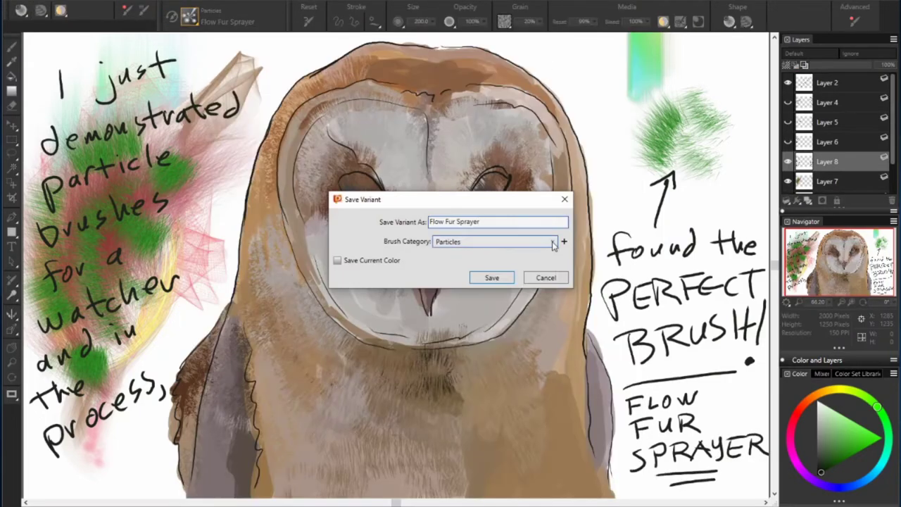
pyautogui.click(487, 275)
# Delete the test-stroke and notes layers (Layers 7 and 8) and add a new empty layer
pyautogui.click(788, 161)
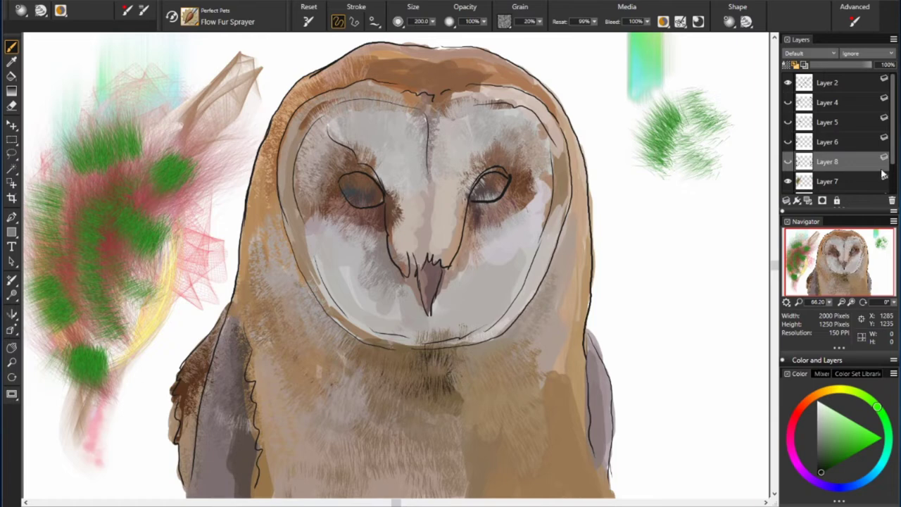
pyautogui.press('Delete')
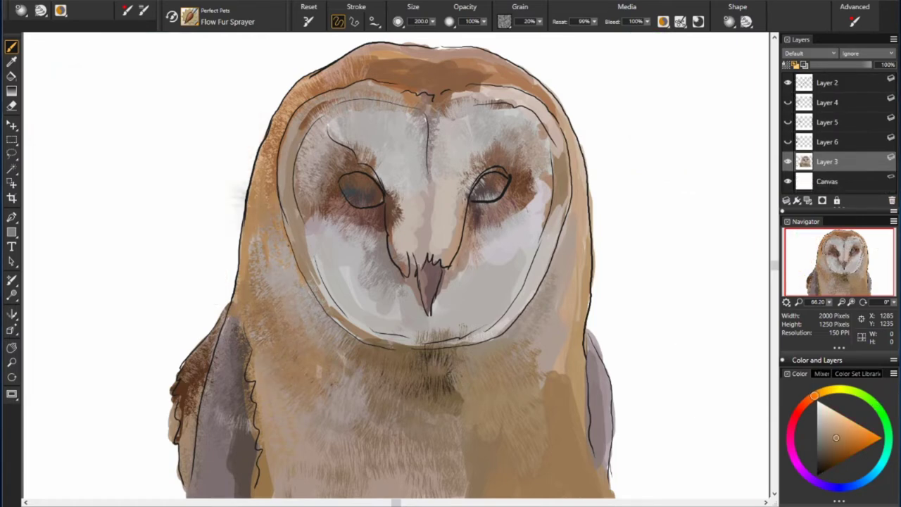
pyautogui.hotkey('ctrl', 'shift', 'n')
# Spray a dark fur sample at top-left and handwrite 'Oh yeah! Perfect!' beside it
pyautogui.click(820, 466)
pyautogui.moveTo(32, 66); pyautogui.dragTo(67, 102)
pyautogui.click(171, 16)
pyautogui.moveTo(92, 74); pyautogui.dragTo(158, 112)
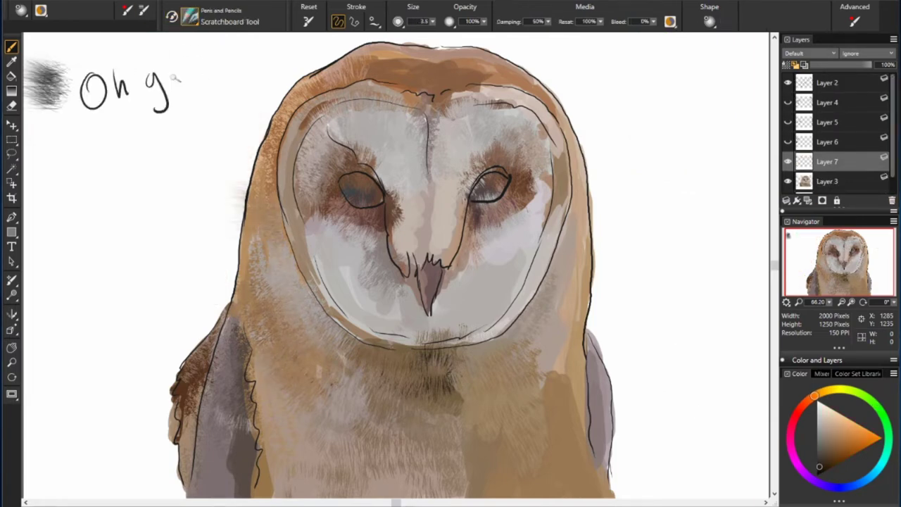
pyautogui.moveTo(169, 77); pyautogui.dragTo(236, 85)
pyautogui.moveTo(43, 155)
pyautogui.mouseDown()
pyautogui.moveTo(78, 183)
pyautogui.moveTo(225, 141)
pyautogui.mouseUp()
# Spray Flow Fur Sprayer fur along the owl's lower-left and left edges and the top of the head
pyautogui.click(171, 16)
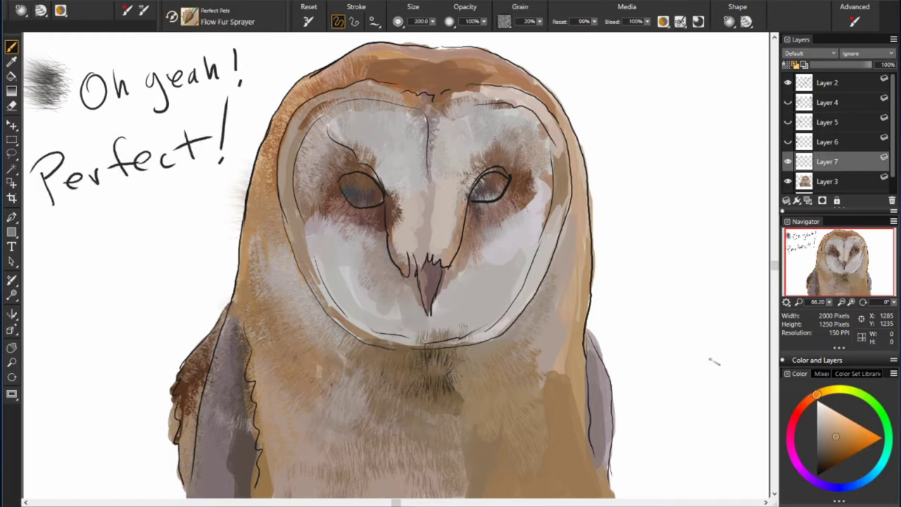
pyautogui.moveTo(200, 388); pyautogui.dragTo(162, 440)
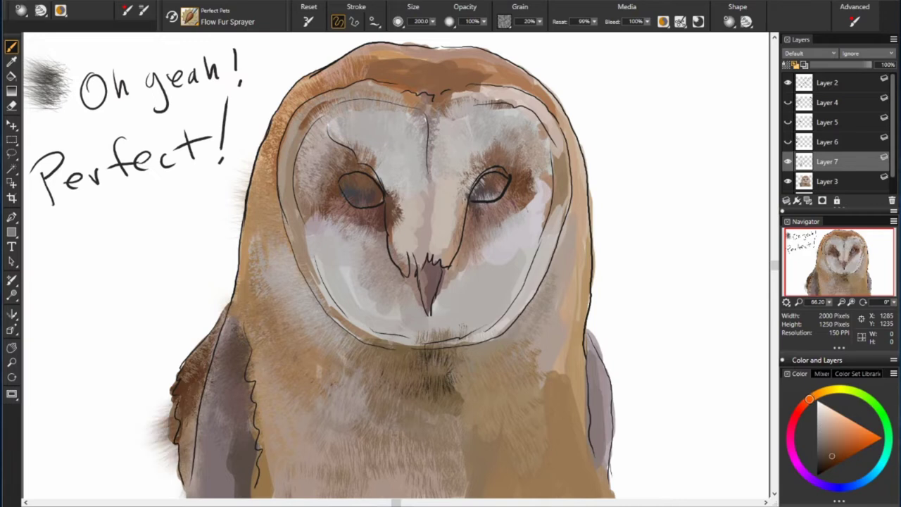
pyautogui.moveTo(238, 262); pyautogui.dragTo(224, 293)
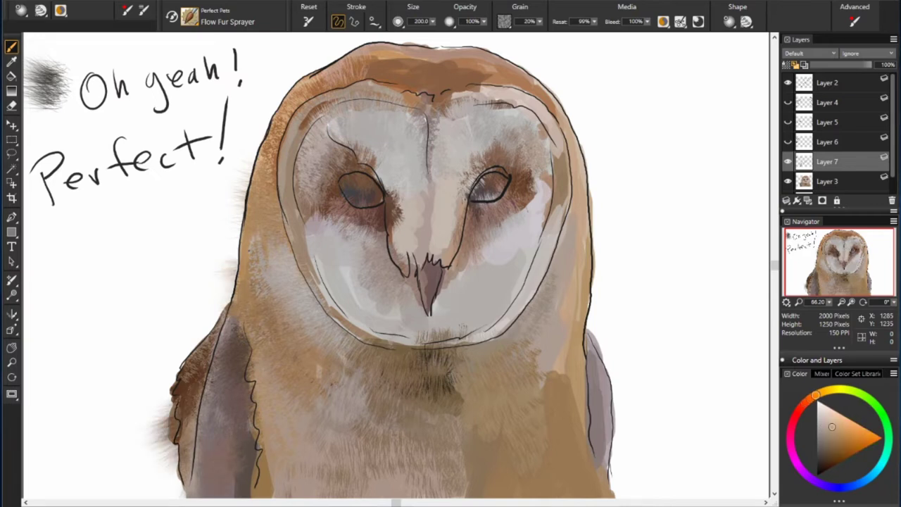
pyautogui.moveTo(398, 77)
pyautogui.mouseDown()
pyautogui.moveTo(459, 79)
pyautogui.moveTo(354, 70)
pyautogui.mouseUp()
pyautogui.moveTo(462, 70)
pyautogui.mouseDown()
pyautogui.moveTo(542, 74)
pyautogui.moveTo(368, 71)
pyautogui.mouseUp()
# Adjust the paint colour between orange, red and greyish browns sampled from the owl's face
pyautogui.click(799, 411)
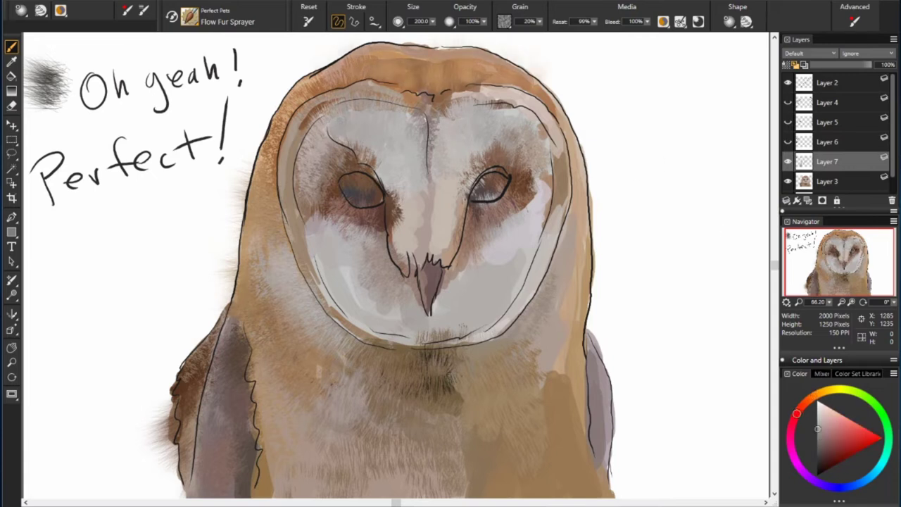
pyautogui.click(811, 398)
pyautogui.click(822, 427)
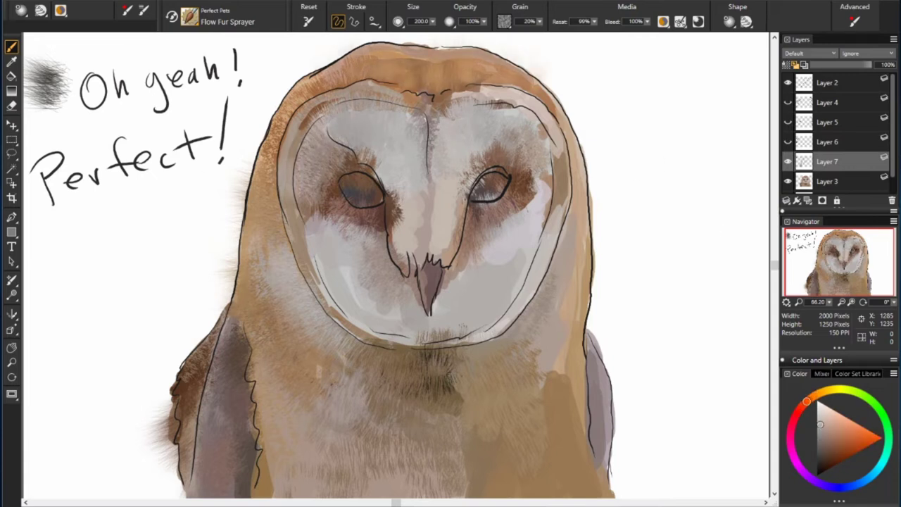
pyautogui.keyDown('alt'); pyautogui.click(518, 169); pyautogui.keyUp('alt')
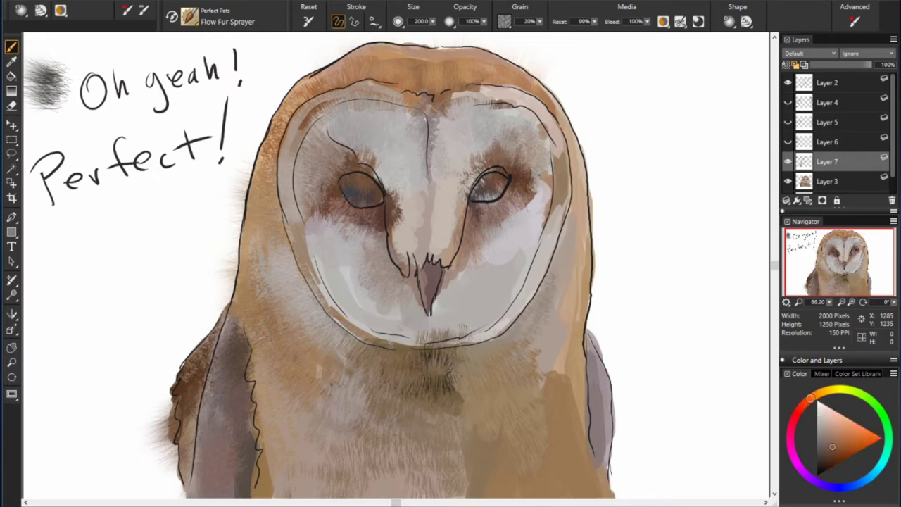
pyautogui.keyDown('alt'); pyautogui.click(514, 208); pyautogui.keyUp('alt')
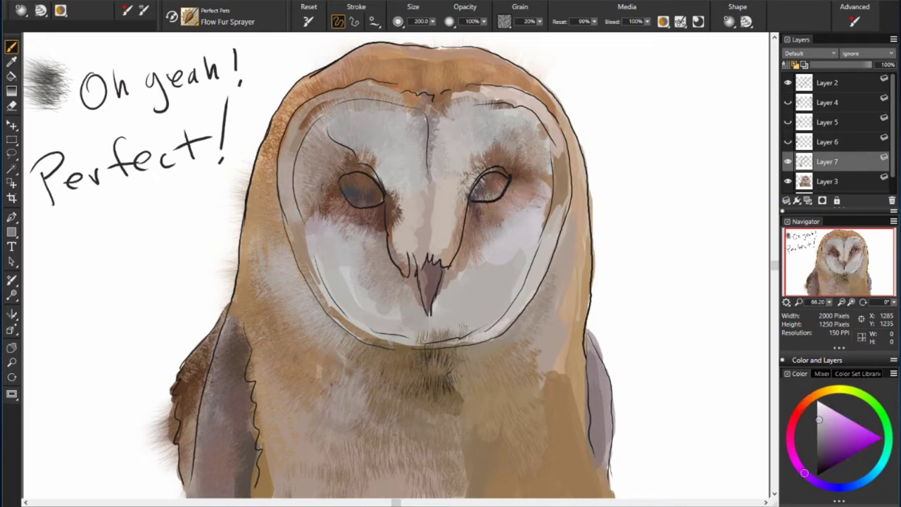
pyautogui.keyDown('alt'); pyautogui.click(513, 153); pyautogui.keyUp('alt')
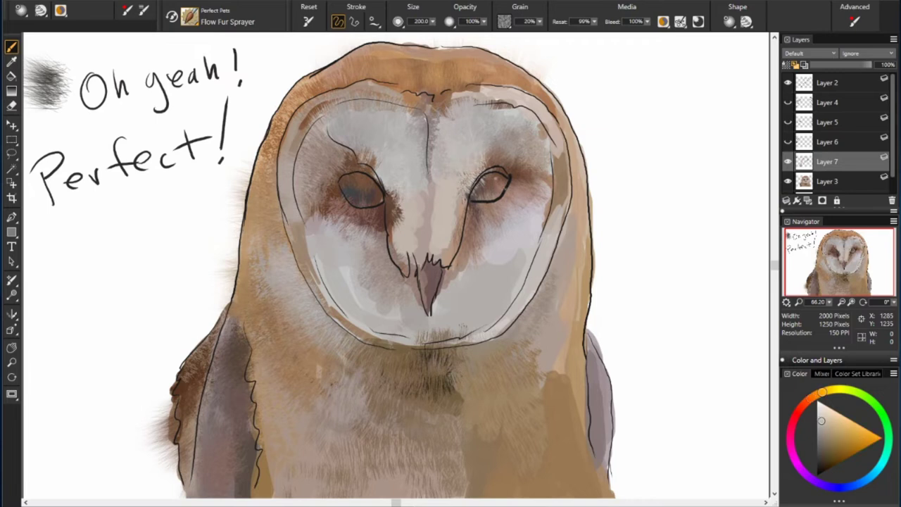
pyautogui.keyDown('alt'); pyautogui.click(501, 107); pyautogui.keyUp('alt')
pyautogui.moveTo(814, 395); pyautogui.dragTo(797, 414)
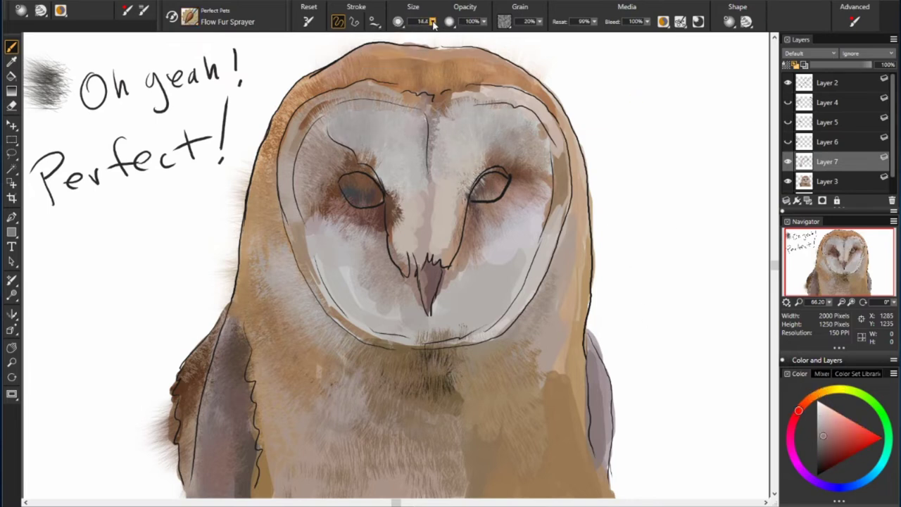
# Sample a series of light and darker browns from the owl's face and eye area
pyautogui.keyDown('alt'); pyautogui.click(423, 141); pyautogui.keyUp('alt')
pyautogui.keyDown('alt'); pyautogui.click(438, 124); pyautogui.keyUp('alt')
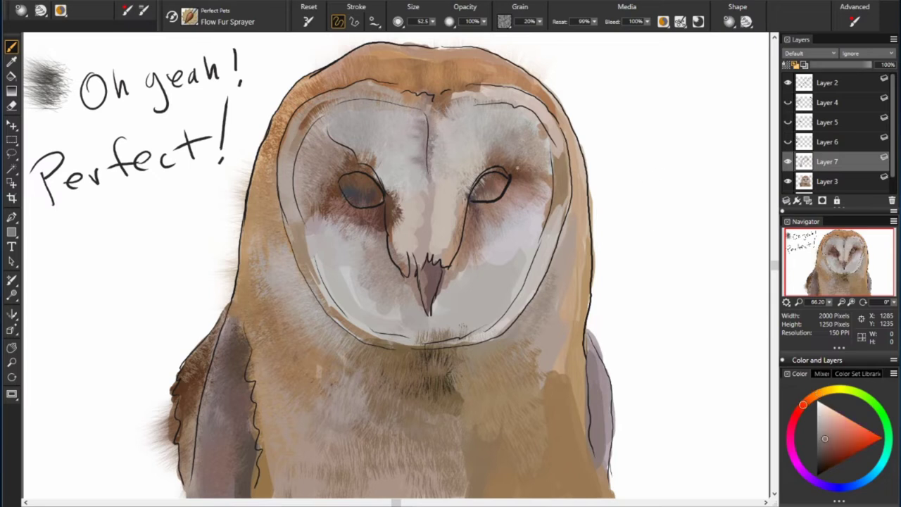
pyautogui.keyDown('alt'); pyautogui.click(353, 160); pyautogui.keyUp('alt')
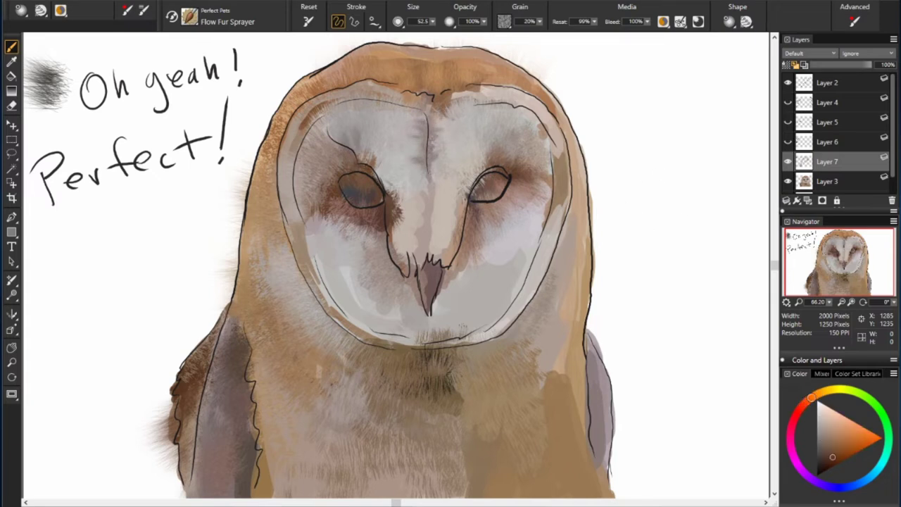
pyautogui.keyDown('alt'); pyautogui.click(334, 175); pyautogui.keyUp('alt')
pyautogui.keyDown('alt'); pyautogui.click(340, 180); pyautogui.keyUp('alt')
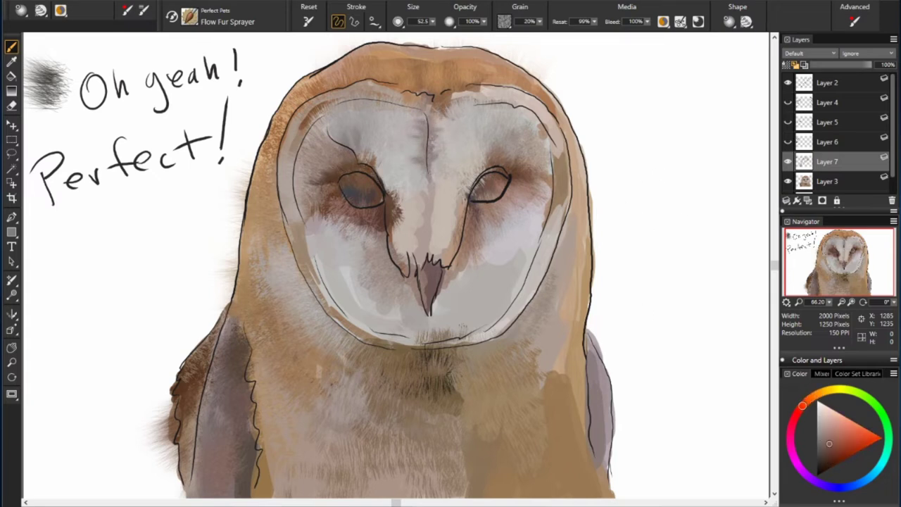
pyautogui.keyDown('alt'); pyautogui.click(329, 200); pyautogui.keyUp('alt')
pyautogui.keyDown('alt'); pyautogui.click(333, 213); pyautogui.keyUp('alt')
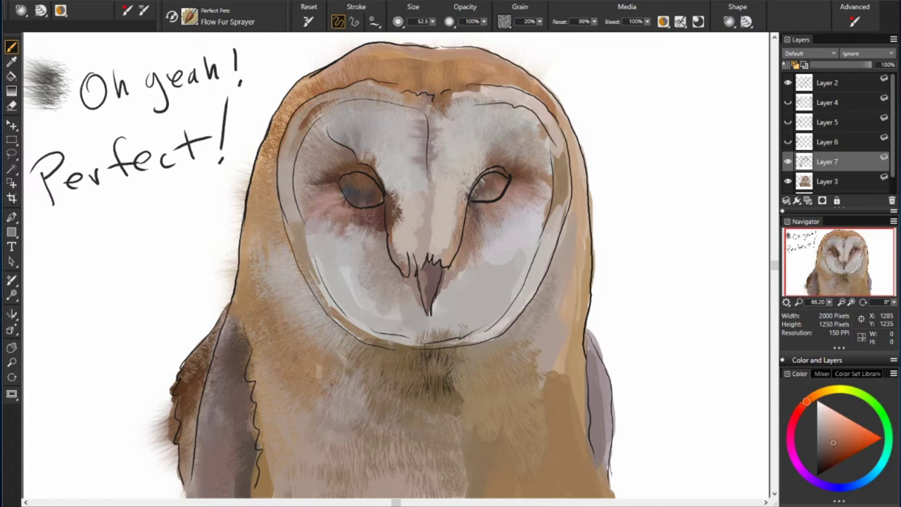
# Handwrite the note down the left that the brush made smaller also works perfectly
pyautogui.moveTo(40, 243); pyautogui.dragTo(53, 226)
pyautogui.moveTo(62, 231); pyautogui.dragTo(62, 232)
pyautogui.moveTo(68, 230); pyautogui.dragTo(77, 230)
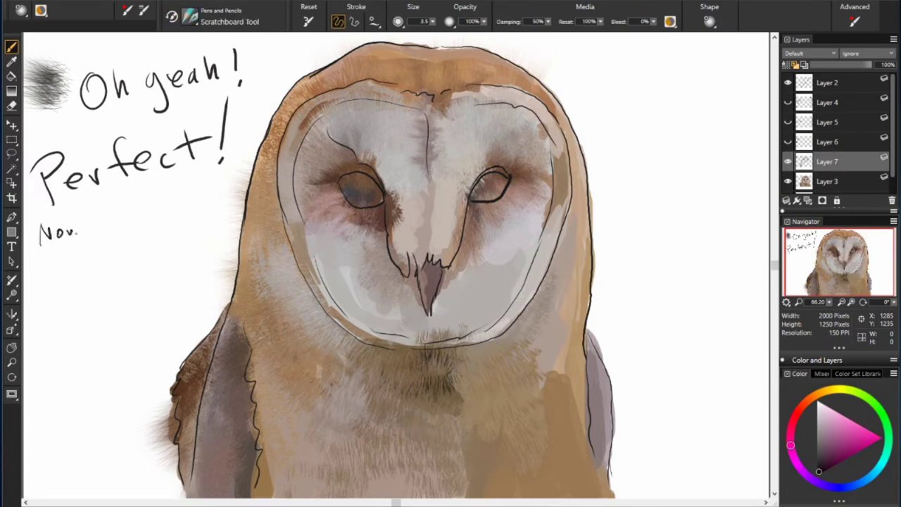
pyautogui.moveTo(121, 211); pyautogui.dragTo(174, 212)
pyautogui.moveTo(31, 264); pyautogui.dragTo(210, 260)
pyautogui.moveTo(31, 299); pyautogui.dragTo(181, 303)
pyautogui.moveTo(51, 340)
pyautogui.mouseDown()
pyautogui.moveTo(76, 352)
pyautogui.moveTo(169, 345)
pyautogui.mouseUp()
pyautogui.moveTo(37, 384); pyautogui.dragTo(83, 387)
pyautogui.moveTo(31, 417)
pyautogui.mouseDown()
pyautogui.moveTo(74, 423)
pyautogui.moveTo(95, 454)
pyautogui.moveTo(145, 472)
pyautogui.mouseUp()
# Write 'for the feather details!' on the right and draw a smiley face below it
pyautogui.moveTo(602, 63)
pyautogui.mouseDown()
pyautogui.moveTo(641, 92)
pyautogui.moveTo(655, 137)
pyautogui.moveTo(715, 179)
pyautogui.mouseUp()
pyautogui.moveTo(648, 207); pyautogui.dragTo(715, 201)
pyautogui.moveTo(722, 266)
pyautogui.mouseDown()
pyautogui.moveTo(651, 331)
pyautogui.moveTo(714, 255)
pyautogui.mouseUp()
pyautogui.moveTo(657, 271); pyautogui.dragTo(670, 270)
pyautogui.moveTo(689, 271); pyautogui.dragTo(701, 276)
pyautogui.moveTo(655, 294); pyautogui.dragTo(697, 294)
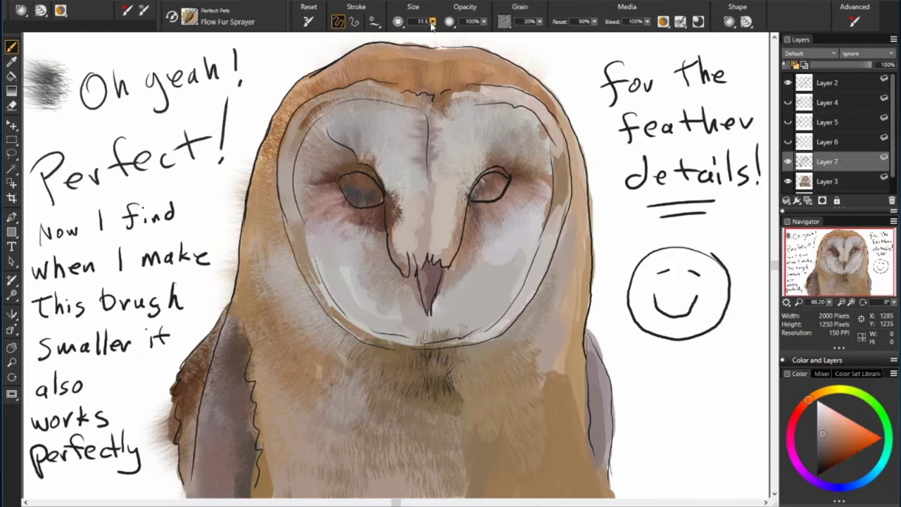
pyautogui.moveTo(432, 26); pyautogui.dragTo(433, 26)
# Spray olive and pale fur strokes across the owl's chest
pyautogui.click(827, 447)
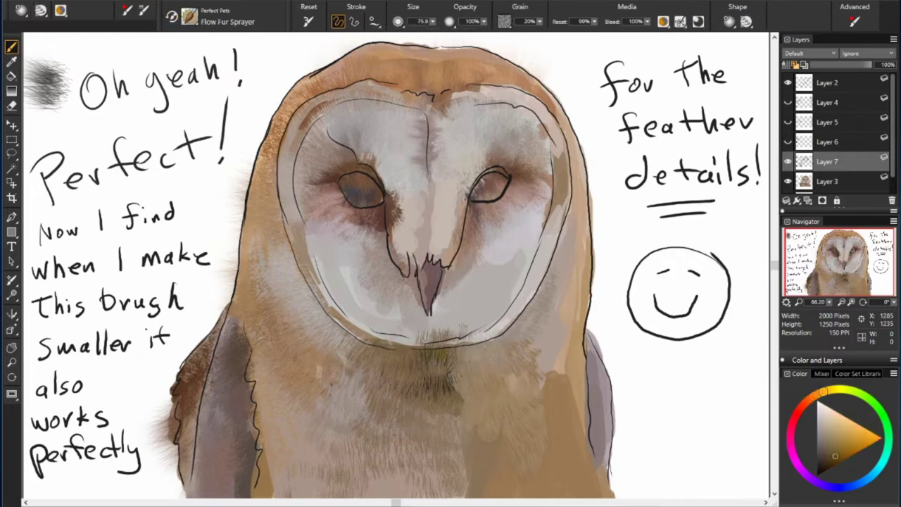
pyautogui.moveTo(433, 349); pyautogui.dragTo(461, 373)
pyautogui.moveTo(403, 350); pyautogui.dragTo(405, 373)
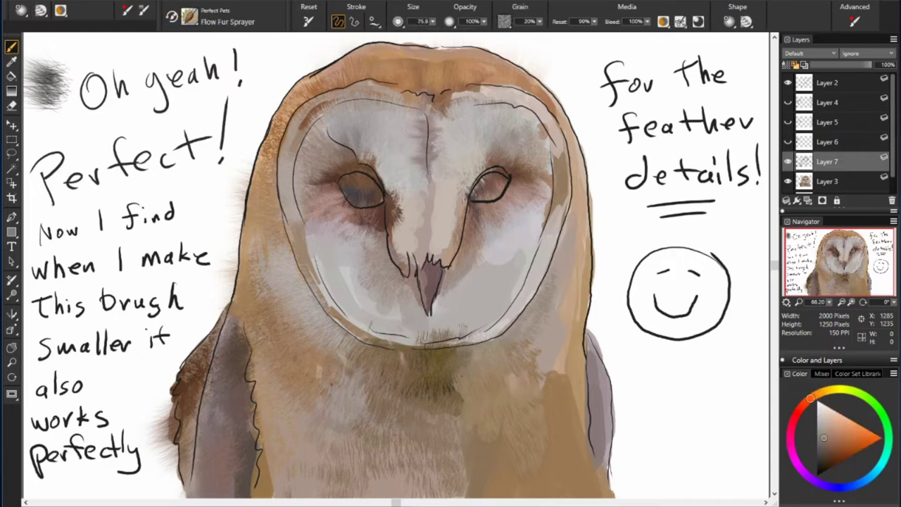
pyautogui.moveTo(366, 345); pyautogui.dragTo(391, 364)
# Sample greyer, reddish and medium brown-orange tones from the painting
pyautogui.keyDown('alt'); pyautogui.click(275, 211); pyautogui.keyUp('alt')
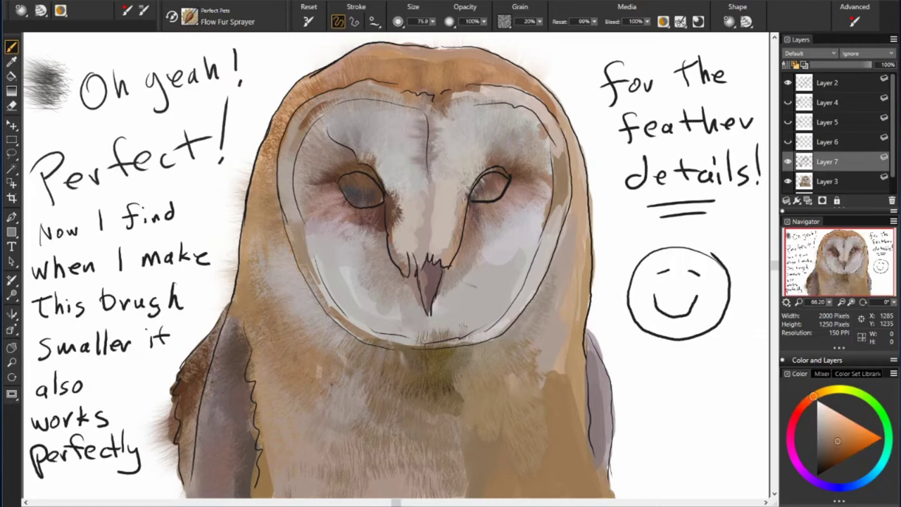
pyautogui.keyDown('alt'); pyautogui.click(250, 169); pyautogui.keyUp('alt')
pyautogui.keyDown('alt'); pyautogui.click(317, 189); pyautogui.keyUp('alt')
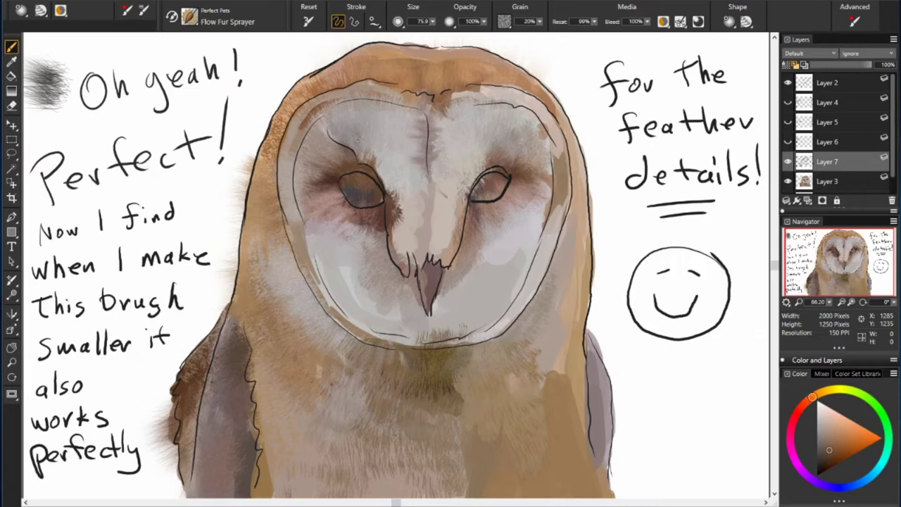
pyautogui.keyDown('alt'); pyautogui.click(345, 149); pyautogui.keyUp('alt')
pyautogui.keyDown('alt'); pyautogui.click(379, 215); pyautogui.keyUp('alt')
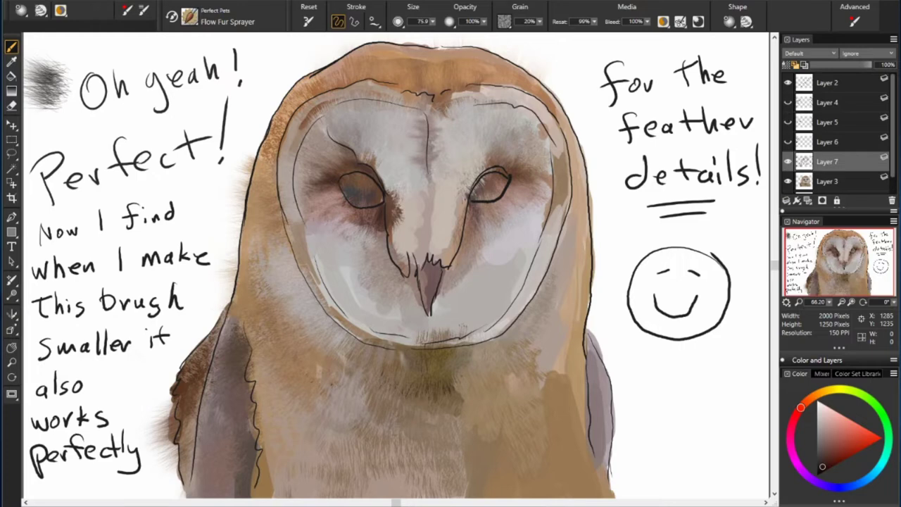
pyautogui.keyDown('alt'); pyautogui.click(451, 260); pyautogui.keyUp('alt')
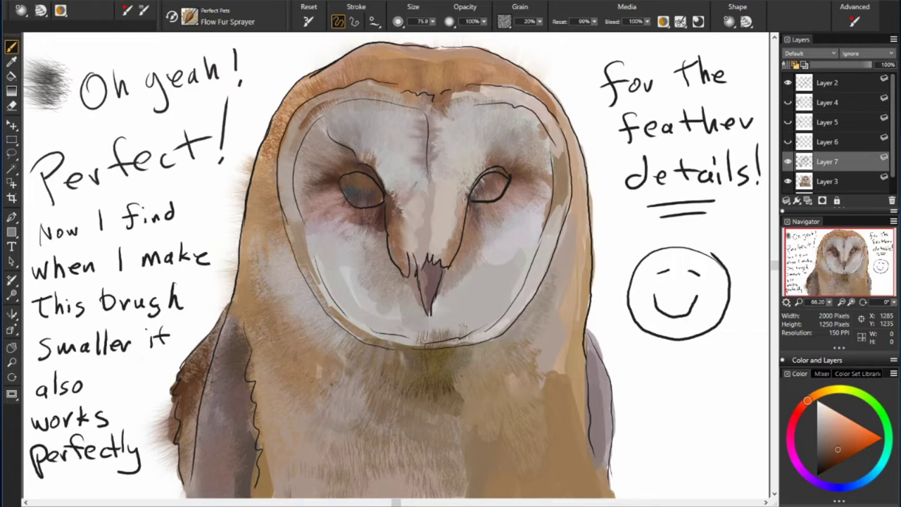
# Add a darker fur mark beside the beak, enlarge the brush, and pick a darker orange
pyautogui.moveTo(397, 180); pyautogui.dragTo(399, 217)
pyautogui.press(']')
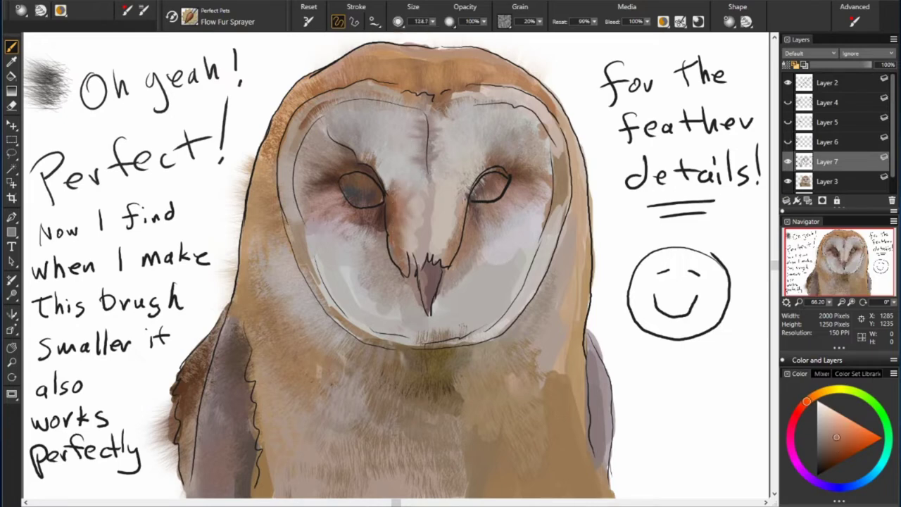
pyautogui.keyDown('alt'); pyautogui.click(380, 261); pyautogui.keyUp('alt')
pyautogui.moveTo(797, 413)
pyautogui.mouseDown()
pyautogui.moveTo(792, 429)
pyautogui.moveTo(815, 395)
pyautogui.mouseUp()
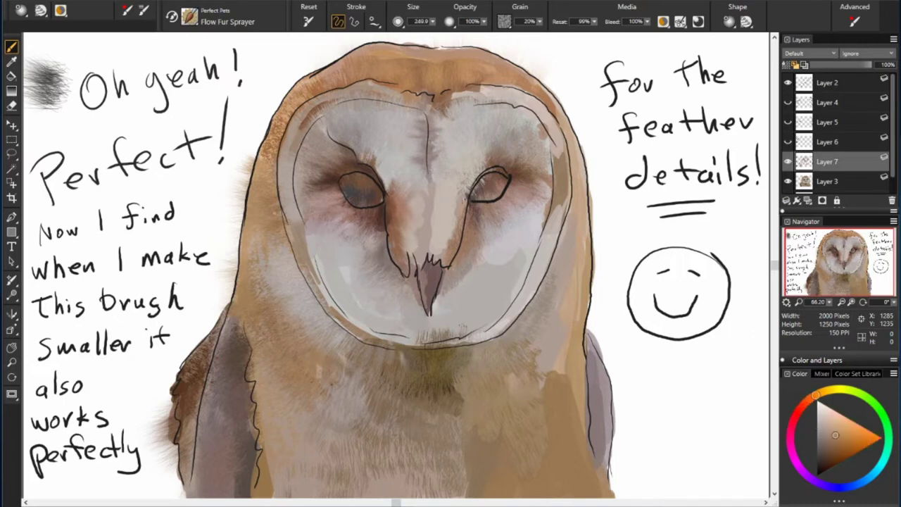
pyautogui.click(835, 443)
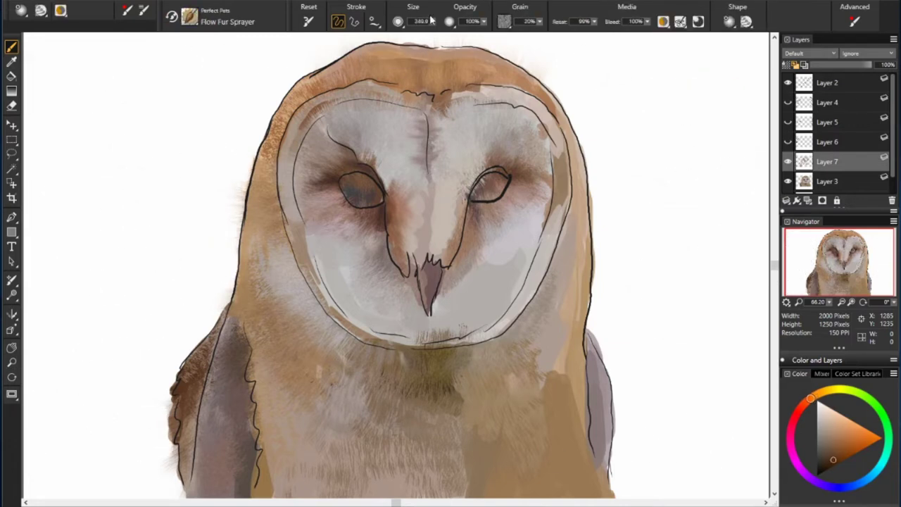
# Spray dark fur strokes across the owl's forehead, varying the colour slightly
pyautogui.moveTo(399, 98); pyautogui.dragTo(354, 96)
pyautogui.moveTo(426, 106); pyautogui.dragTo(403, 124)
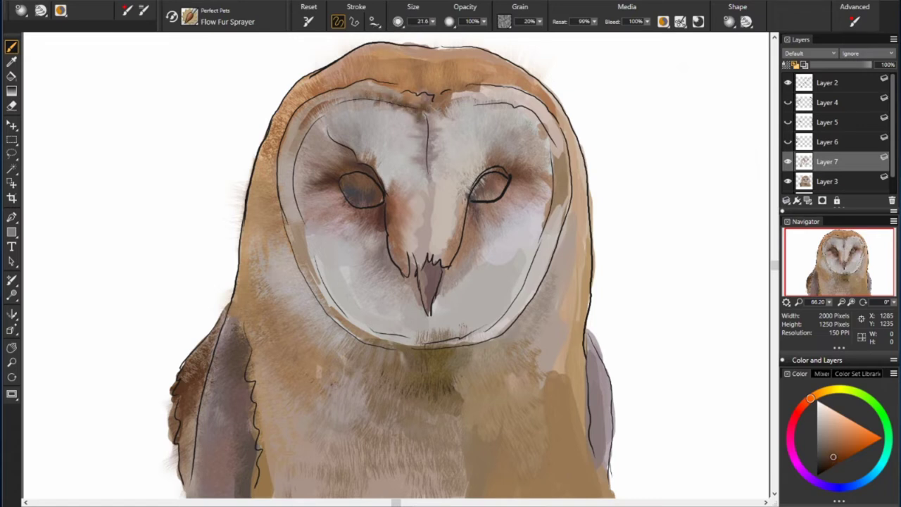
pyautogui.moveTo(390, 93); pyautogui.dragTo(321, 86)
pyautogui.click(848, 445)
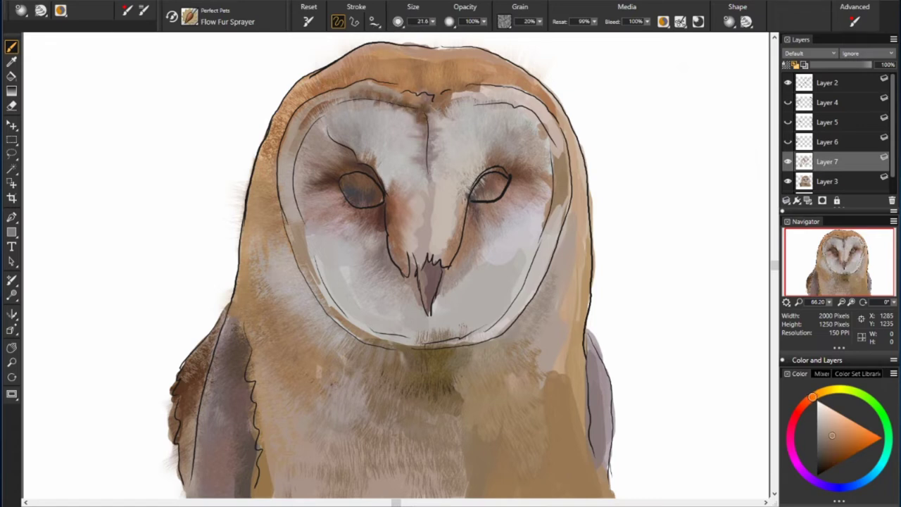
pyautogui.click(809, 399)
pyautogui.moveTo(441, 103)
pyautogui.mouseDown()
pyautogui.moveTo(489, 93)
pyautogui.moveTo(441, 94)
pyautogui.mouseUp()
pyautogui.click(825, 421)
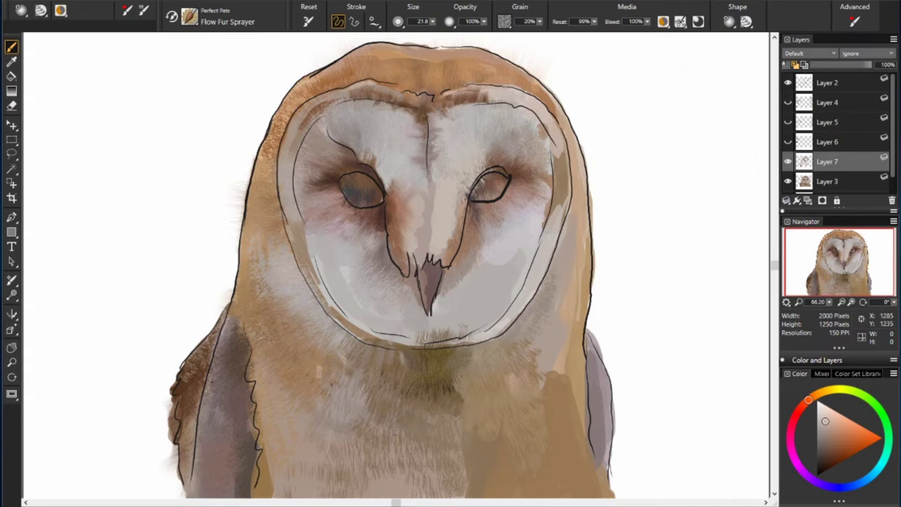
pyautogui.click(805, 403)
pyautogui.click(820, 418)
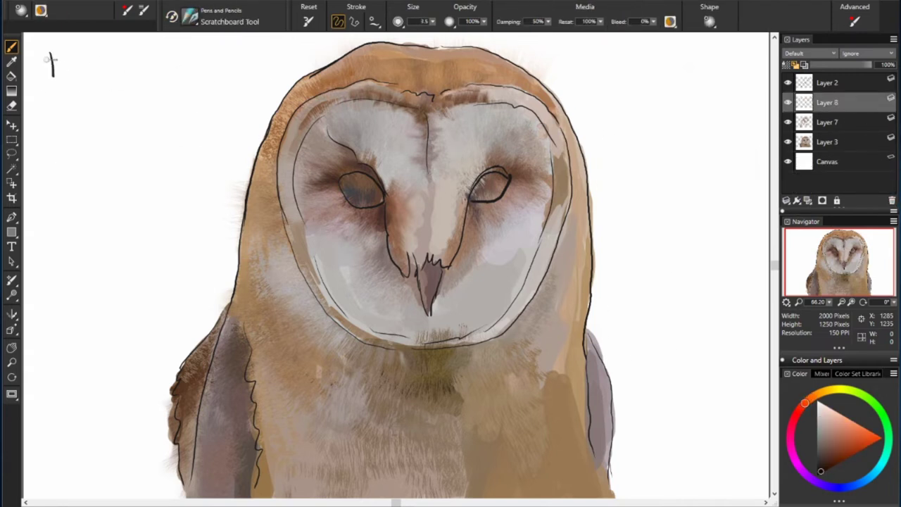
# Write 'This brush is perfect for this owl' with a photo-reference note and underlined 'Soft' at top-left
pyautogui.moveTo(46, 59); pyautogui.dragTo(153, 65)
pyautogui.moveTo(200, 49)
pyautogui.mouseDown()
pyautogui.moveTo(104, 98)
pyautogui.moveTo(85, 141)
pyautogui.moveTo(159, 143)
pyautogui.mouseUp()
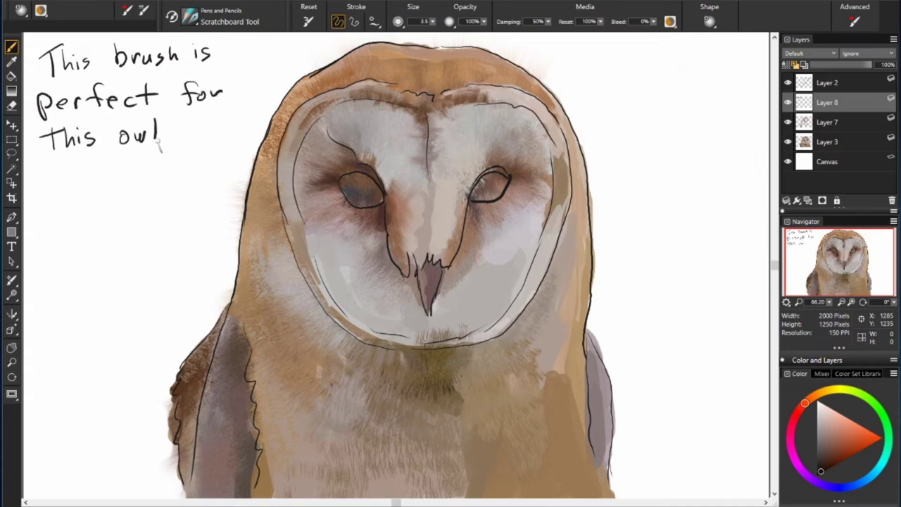
pyautogui.moveTo(39, 167)
pyautogui.mouseDown()
pyautogui.moveTo(70, 189)
pyautogui.moveTo(181, 172)
pyautogui.mouseUp()
pyautogui.moveTo(40, 211); pyautogui.dragTo(180, 219)
pyautogui.moveTo(42, 253); pyautogui.dragTo(155, 264)
pyautogui.moveTo(63, 301); pyautogui.dragTo(47, 323)
pyautogui.moveTo(106, 298)
pyautogui.mouseDown()
pyautogui.moveTo(98, 325)
pyautogui.moveTo(131, 321)
pyautogui.mouseUp()
pyautogui.moveTo(49, 341); pyautogui.dragTo(127, 333)
pyautogui.moveTo(69, 346); pyautogui.dragTo(96, 344)
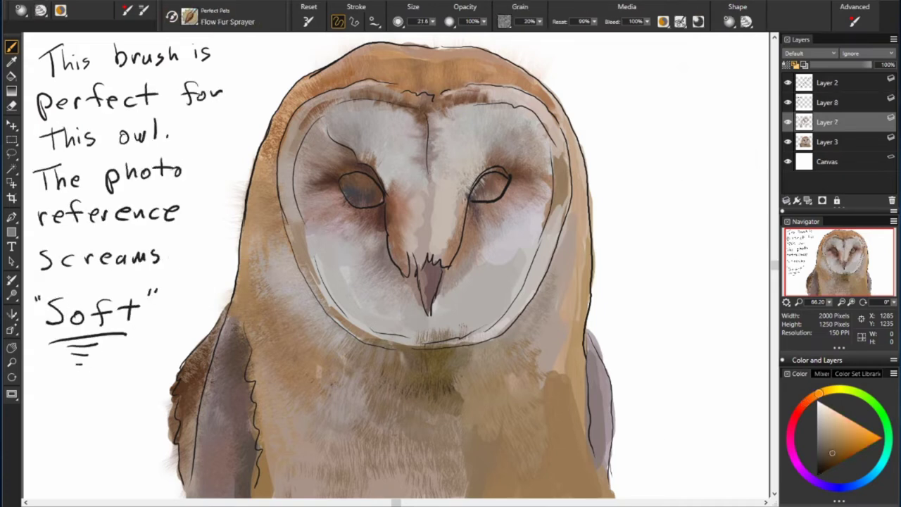
# Start a top-right note about turning the display into a canvas
pyautogui.moveTo(819, 393); pyautogui.dragTo(840, 486)
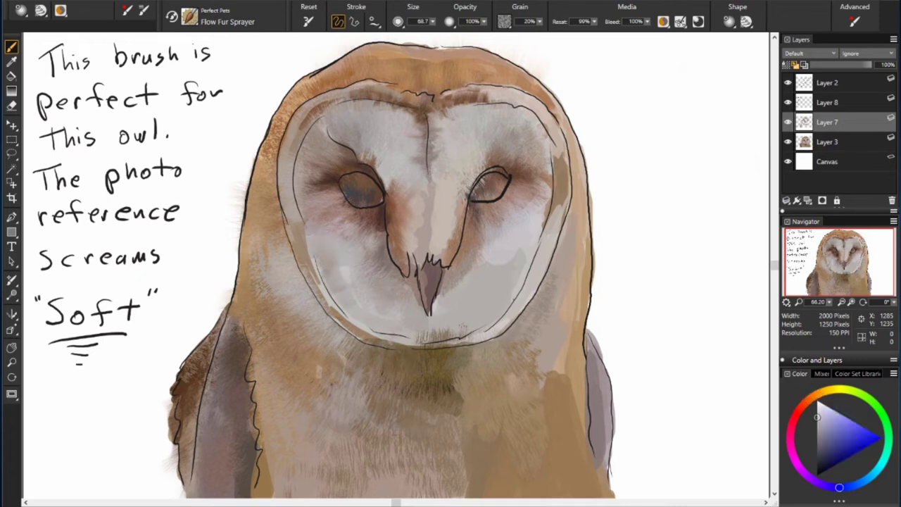
pyautogui.moveTo(593, 51); pyautogui.dragTo(594, 71)
pyautogui.moveTo(614, 64); pyautogui.dragTo(732, 57)
pyautogui.moveTo(590, 91); pyautogui.dragTo(646, 95)
pyautogui.moveTo(666, 91)
pyautogui.mouseDown()
pyautogui.moveTo(687, 88)
pyautogui.moveTo(692, 104)
pyautogui.mouseUp()
pyautogui.moveTo(604, 111)
pyautogui.mouseDown()
pyautogui.moveTo(704, 128)
pyautogui.moveTo(756, 106)
pyautogui.mouseUp()
pyautogui.moveTo(676, 138); pyautogui.dragTo(732, 140)
pyautogui.moveTo(643, 169); pyautogui.dragTo(735, 173)
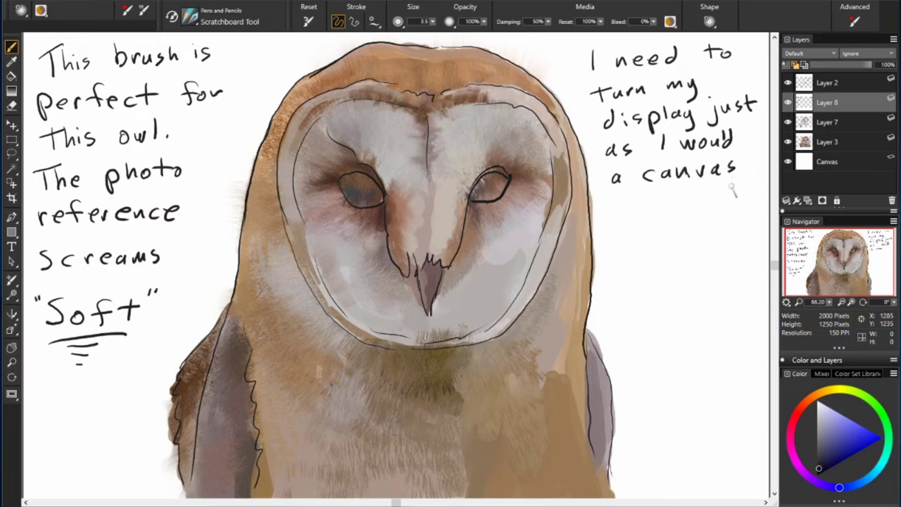
# Finish the note praising the display's rotatable-elbow brace, close with a smiley, and select Layer 7
pyautogui.moveTo(614, 204)
pyautogui.mouseDown()
pyautogui.moveTo(697, 211)
pyautogui.moveTo(736, 201)
pyautogui.mouseUp()
pyautogui.moveTo(625, 233)
pyautogui.mouseDown()
pyautogui.moveTo(676, 236)
pyautogui.moveTo(766, 222)
pyautogui.mouseUp()
pyautogui.moveTo(627, 267); pyautogui.dragTo(699, 278)
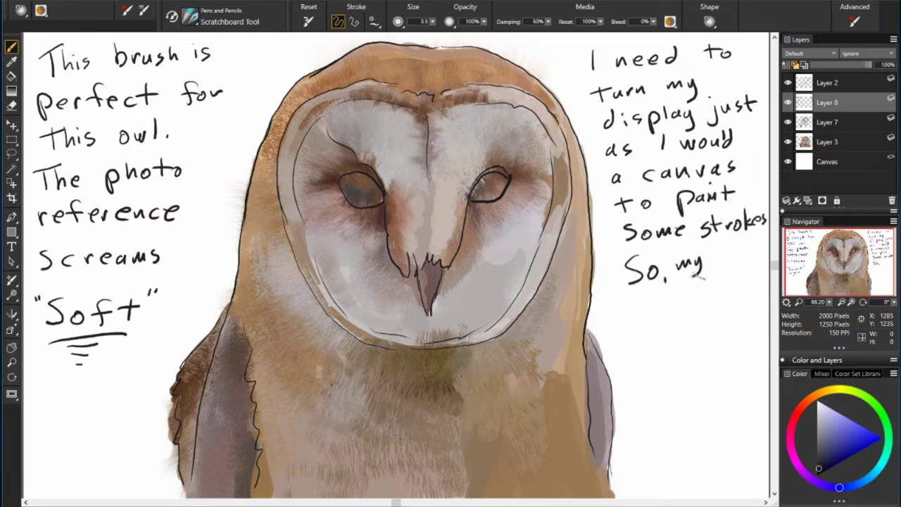
pyautogui.moveTo(637, 292); pyautogui.dragTo(725, 303)
pyautogui.moveTo(625, 328); pyautogui.dragTo(693, 331)
pyautogui.moveTo(626, 359)
pyautogui.mouseDown()
pyautogui.moveTo(666, 366)
pyautogui.moveTo(765, 341)
pyautogui.mouseUp()
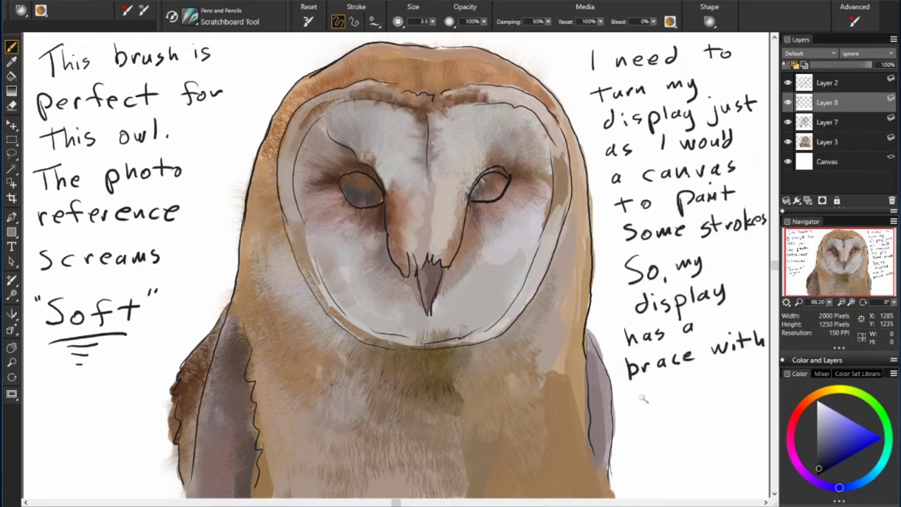
pyautogui.moveTo(632, 397)
pyautogui.mouseDown()
pyautogui.moveTo(734, 366)
pyautogui.moveTo(759, 381)
pyautogui.mouseUp()
pyautogui.moveTo(642, 419); pyautogui.dragTo(732, 414)
pyautogui.moveTo(645, 451); pyautogui.dragTo(718, 458)
pyautogui.moveTo(733, 436); pyautogui.dragTo(768, 473)
pyautogui.click(827, 121)
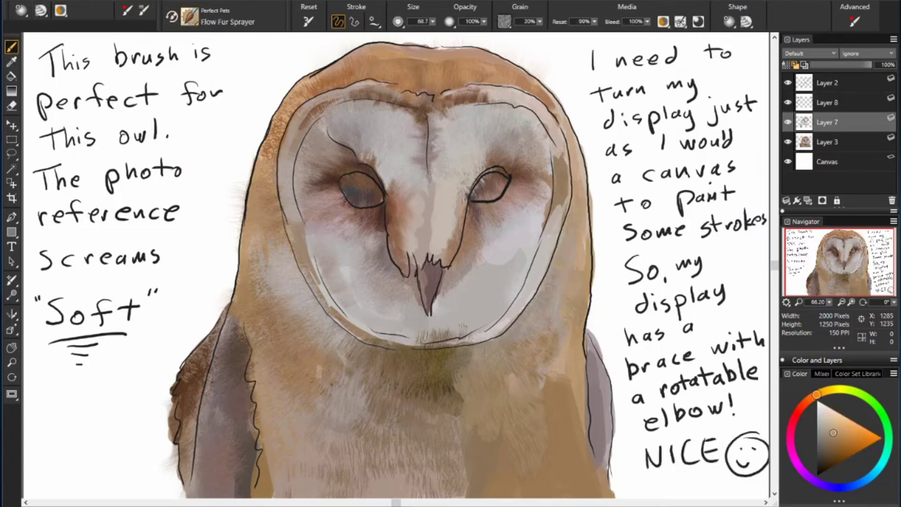
# Spray darker fur along the owl's right head edge and lower-left body
pyautogui.moveTo(572, 148); pyautogui.dragTo(542, 84)
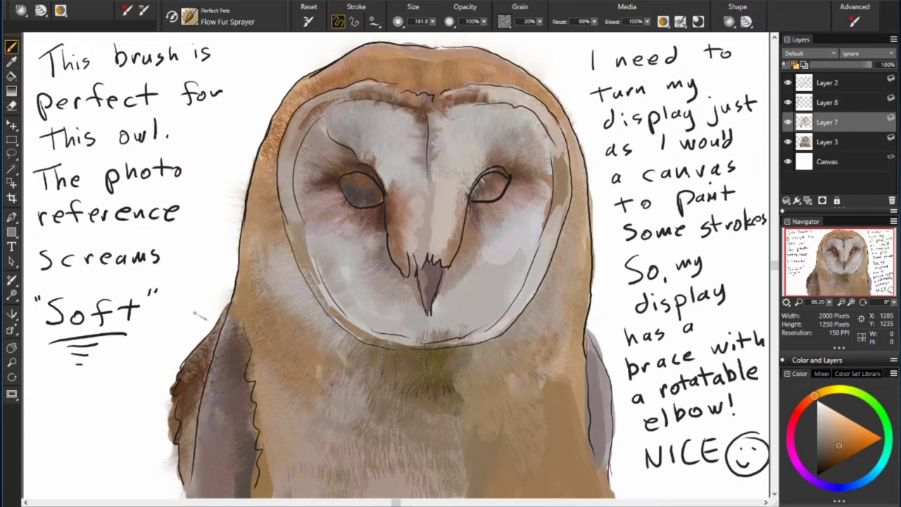
pyautogui.moveTo(270, 445); pyautogui.dragTo(282, 485)
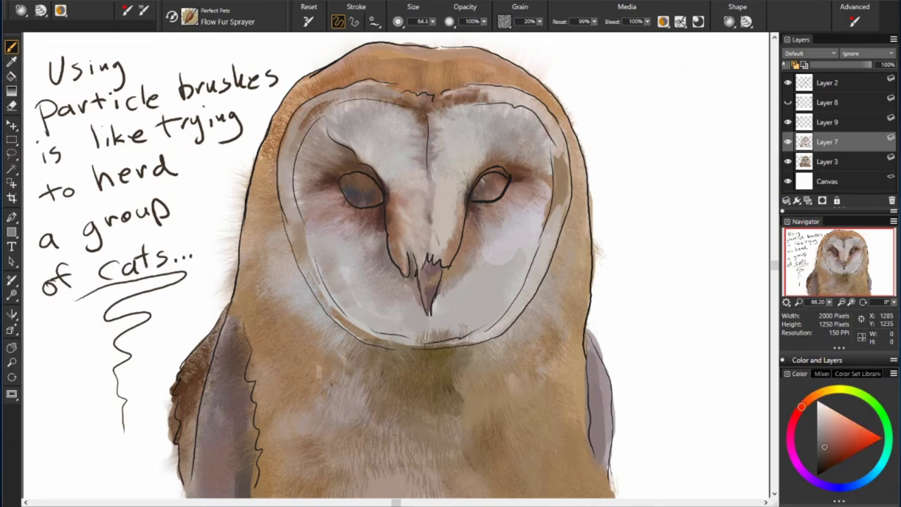
# Darken a fur stroke along the beak, switch to dark reddish brown, and enlarge the brush
pyautogui.moveTo(429, 226); pyautogui.dragTo(423, 261)
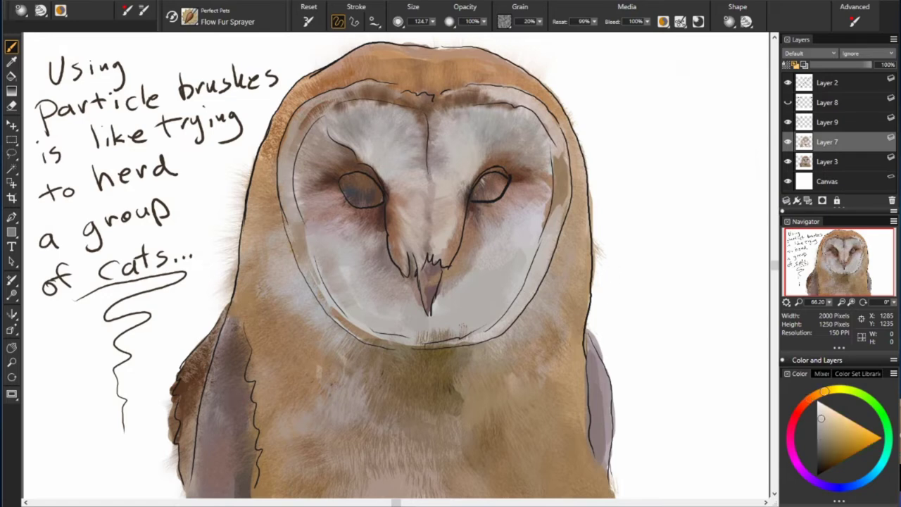
pyautogui.keyDown('alt'); pyautogui.click(333, 198); pyautogui.keyUp('alt')
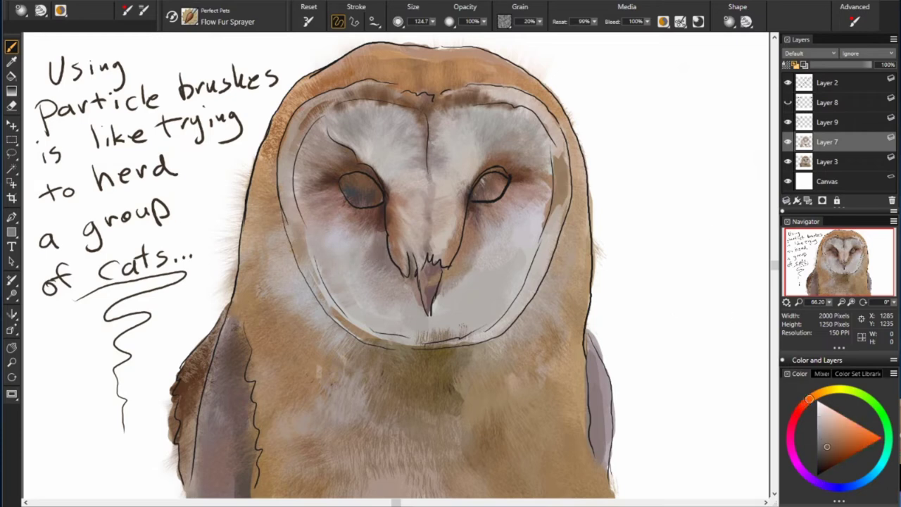
pyautogui.press(']')
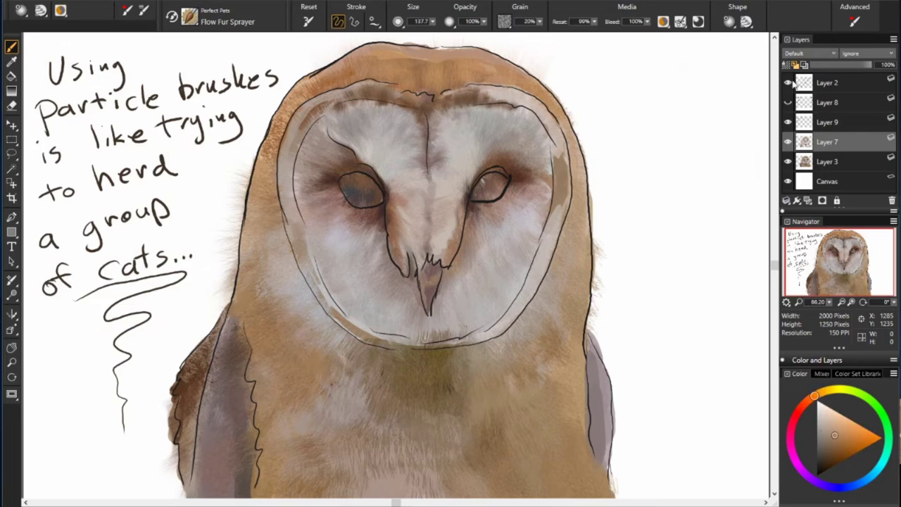
# Hide the Layer 2 line art and select Layer 9 for a new note
pyautogui.click(789, 82)
pyautogui.click(789, 82)
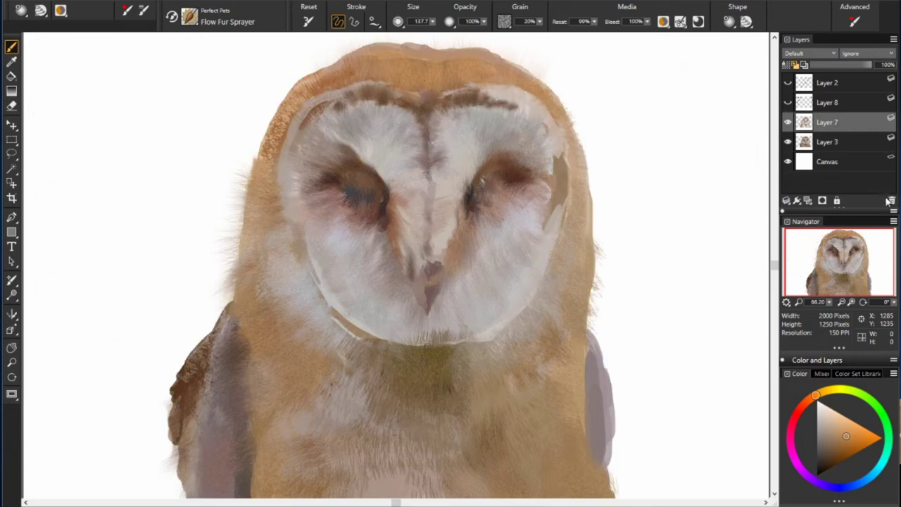
pyautogui.click(828, 122)
# Handwrite notes praising the richness the particle brush produced and announcing another layer for details
pyautogui.moveTo(51, 65); pyautogui.dragTo(71, 89)
pyautogui.moveTo(138, 63)
pyautogui.mouseDown()
pyautogui.moveTo(190, 66)
pyautogui.moveTo(106, 116)
pyautogui.moveTo(204, 98)
pyautogui.moveTo(176, 141)
pyautogui.moveTo(108, 180)
pyautogui.moveTo(156, 204)
pyautogui.mouseUp()
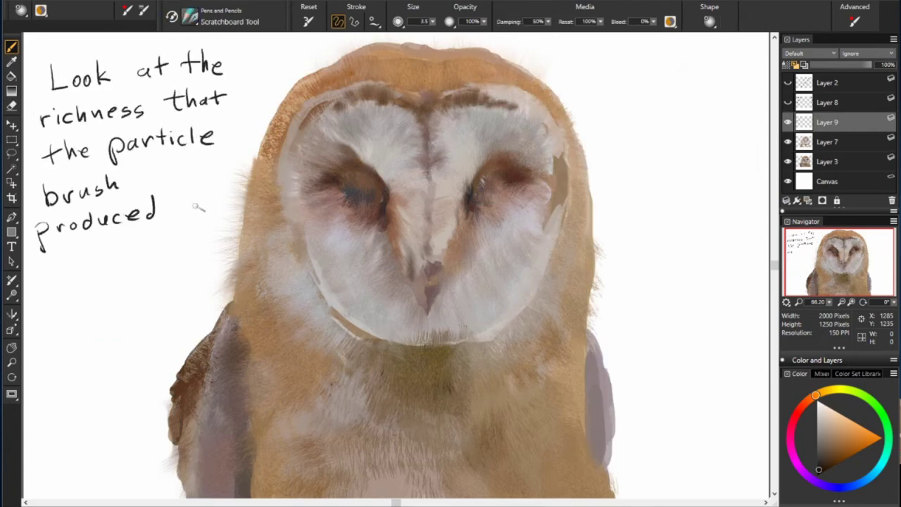
pyautogui.moveTo(59, 255); pyautogui.dragTo(140, 241)
pyautogui.moveTo(55, 328); pyautogui.dragTo(97, 320)
pyautogui.moveTo(607, 71); pyautogui.dragTo(740, 70)
pyautogui.moveTo(613, 106); pyautogui.dragTo(743, 98)
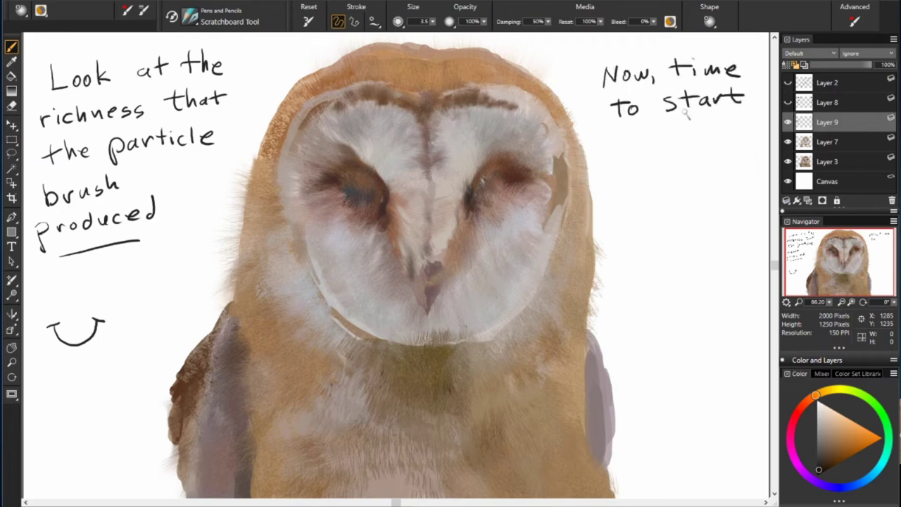
pyautogui.moveTo(614, 147); pyautogui.dragTo(683, 224)
# Add a new detail layer and paint both owl eyes solid dark
pyautogui.click(810, 200)
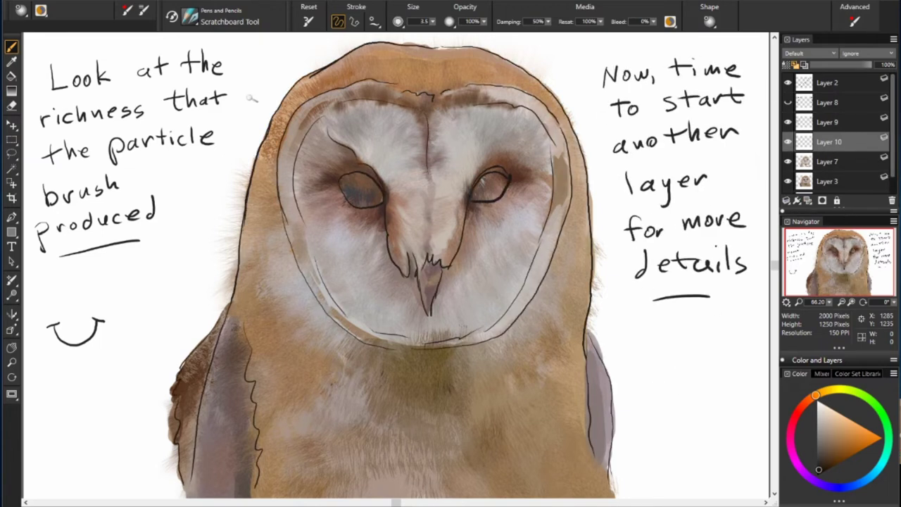
pyautogui.moveTo(347, 181)
pyautogui.mouseDown()
pyautogui.moveTo(373, 199)
pyautogui.moveTo(363, 196)
pyautogui.mouseUp()
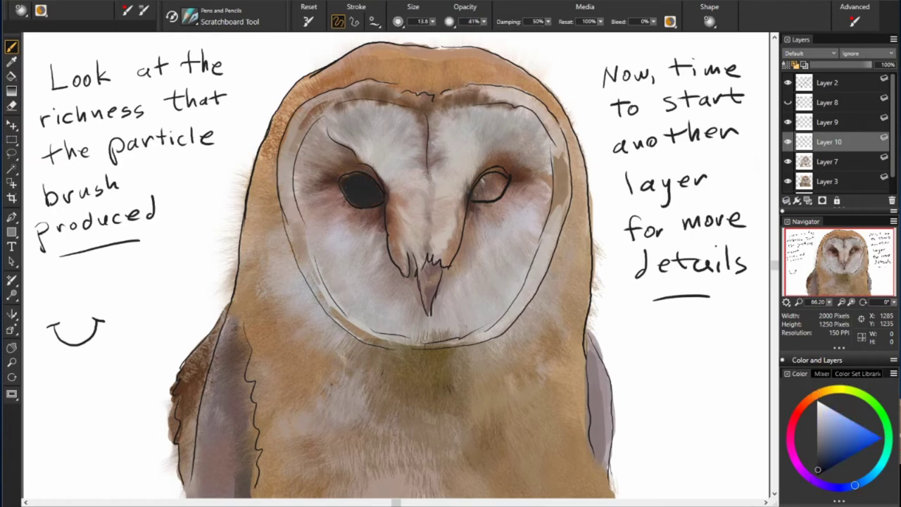
pyautogui.keyDown('alt'); pyautogui.click(359, 185); pyautogui.keyUp('alt')
pyautogui.moveTo(478, 189); pyautogui.dragTo(504, 185)
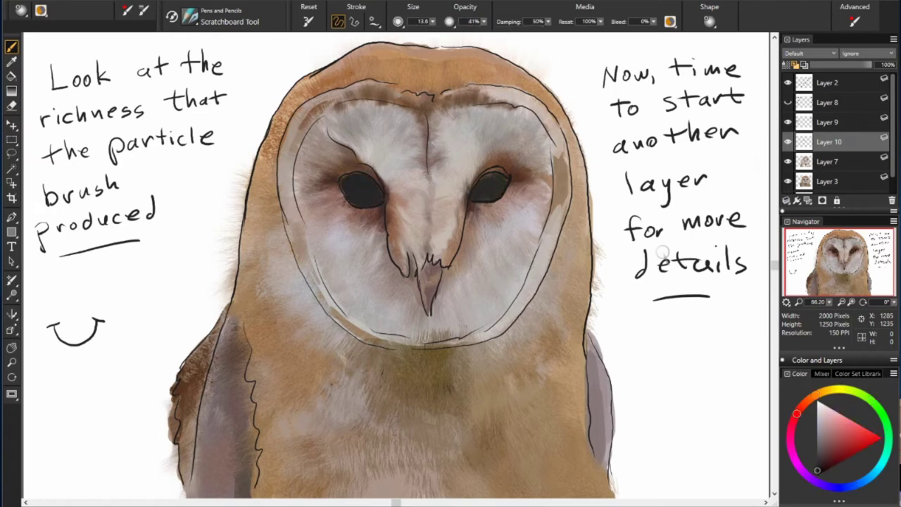
# Hide the line-art layer and sample dark browns, reddish and orange tones around the eyes
pyautogui.keyDown('alt'); pyautogui.click(373, 196); pyautogui.keyUp('alt')
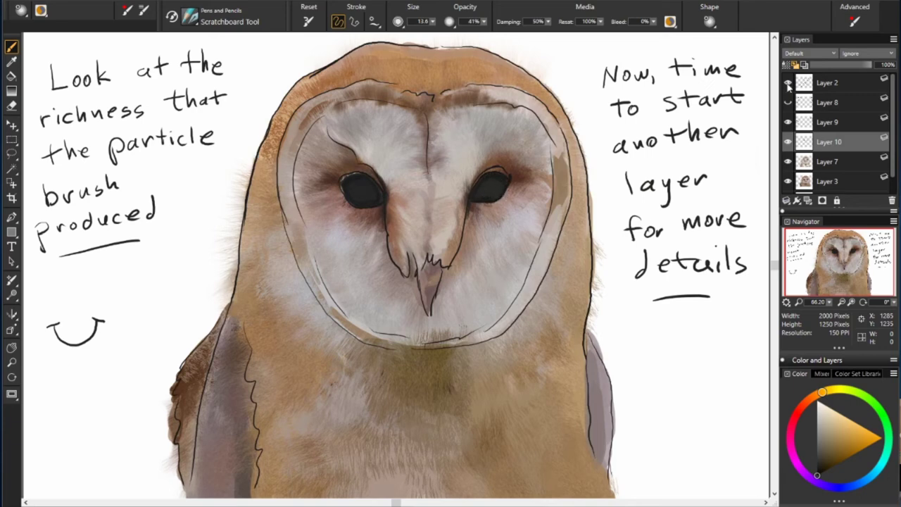
pyautogui.click(788, 83)
pyautogui.keyDown('alt'); pyautogui.click(384, 201); pyautogui.keyUp('alt')
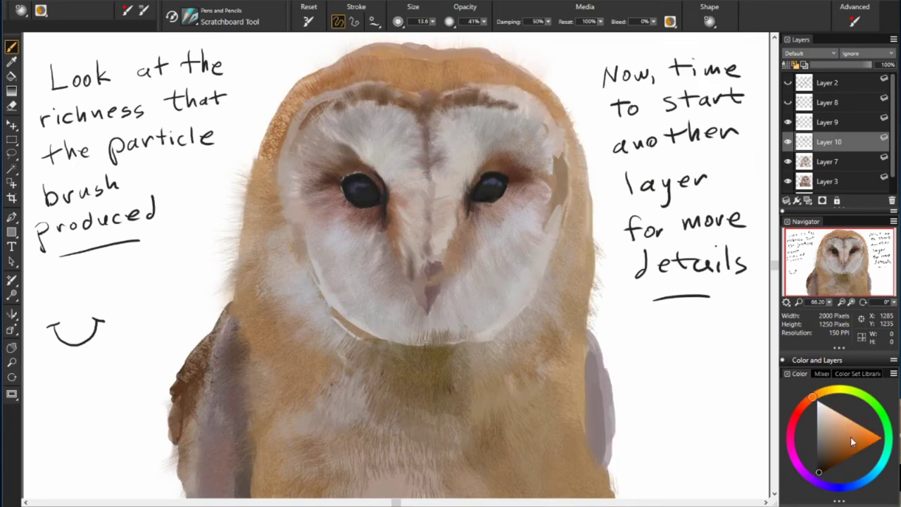
pyautogui.keyDown('alt'); pyautogui.click(492, 201); pyautogui.keyUp('alt')
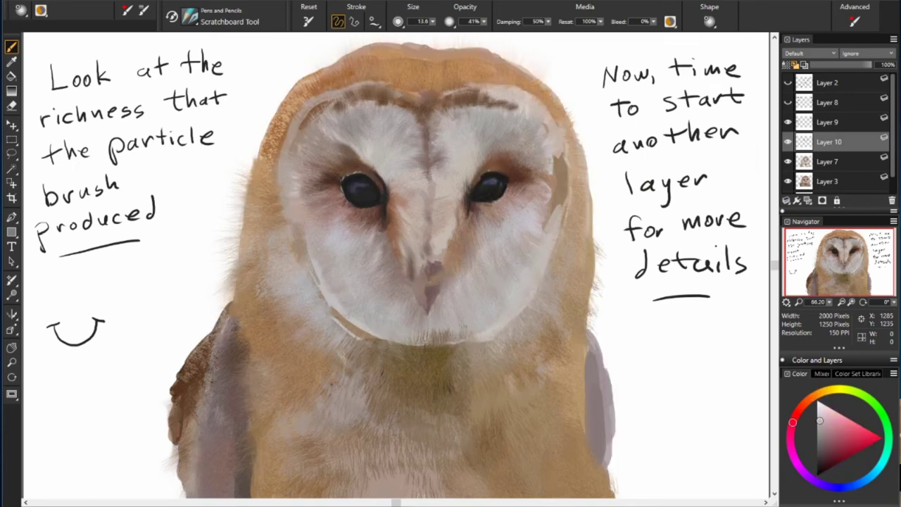
pyautogui.keyDown('alt'); pyautogui.click(507, 166); pyautogui.keyUp('alt')
pyautogui.keyDown('alt'); pyautogui.click(483, 175); pyautogui.keyUp('alt')
pyautogui.keyDown('alt'); pyautogui.click(458, 230); pyautogui.keyUp('alt')
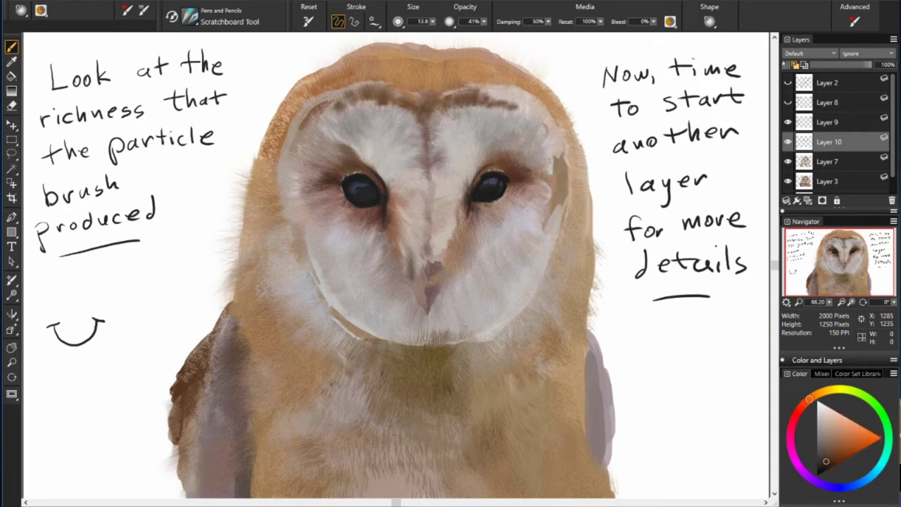
pyautogui.keyDown('alt'); pyautogui.click(479, 183); pyautogui.keyUp('alt')
pyautogui.keyDown('alt'); pyautogui.click(386, 211); pyautogui.keyUp('alt')
pyautogui.keyDown('alt'); pyautogui.click(383, 233); pyautogui.keyUp('alt')
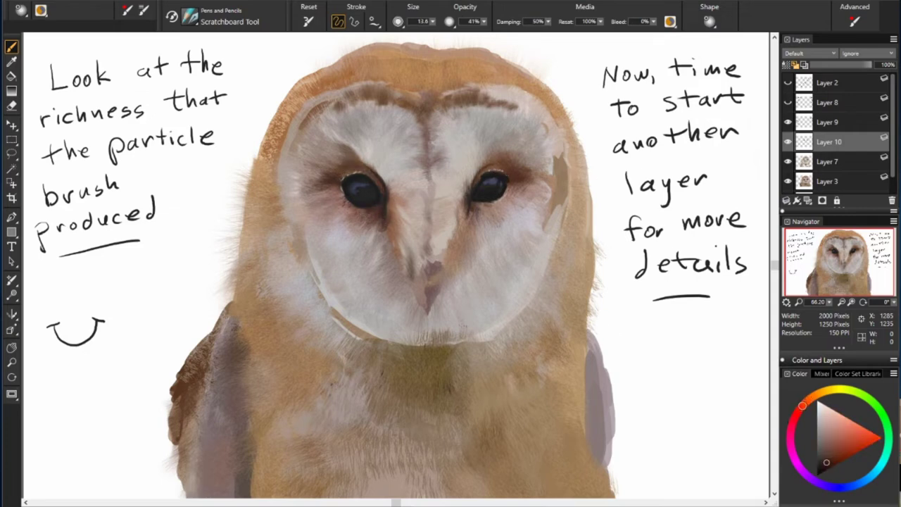
# Drop brush opacity to 21%, sample shades around the right eye, then raise it to 41%
pyautogui.keyDown('alt'); pyautogui.click(478, 212); pyautogui.keyUp('alt')
pyautogui.keyDown('alt'); pyautogui.click(463, 233); pyautogui.keyUp('alt')
pyautogui.keyDown('alt'); pyautogui.click(467, 228); pyautogui.keyUp('alt')
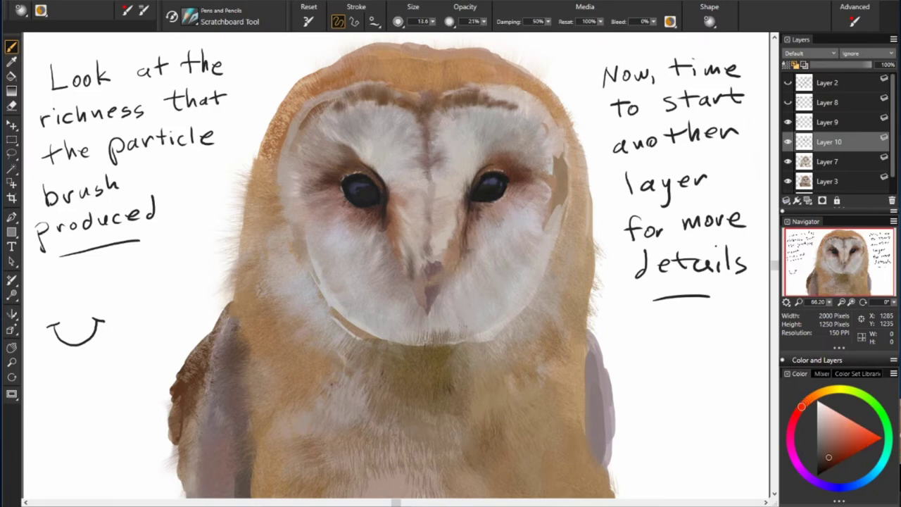
pyautogui.keyDown('alt'); pyautogui.click(513, 186); pyautogui.keyUp('alt')
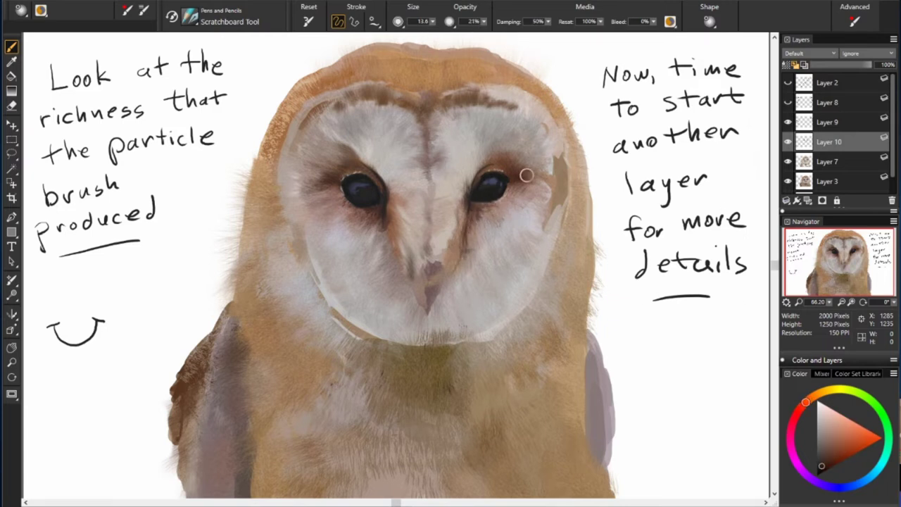
pyautogui.keyDown('alt'); pyautogui.click(541, 190); pyautogui.keyUp('alt')
pyautogui.keyDown('alt'); pyautogui.click(507, 176); pyautogui.keyUp('alt')
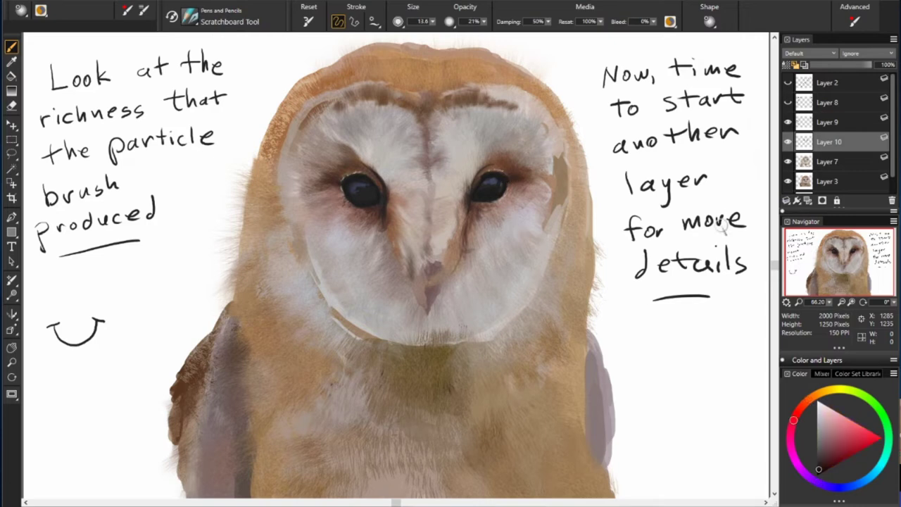
pyautogui.keyDown('alt'); pyautogui.click(617, 280); pyautogui.keyUp('alt')
pyautogui.keyDown('alt'); pyautogui.click(436, 266); pyautogui.keyUp('alt')
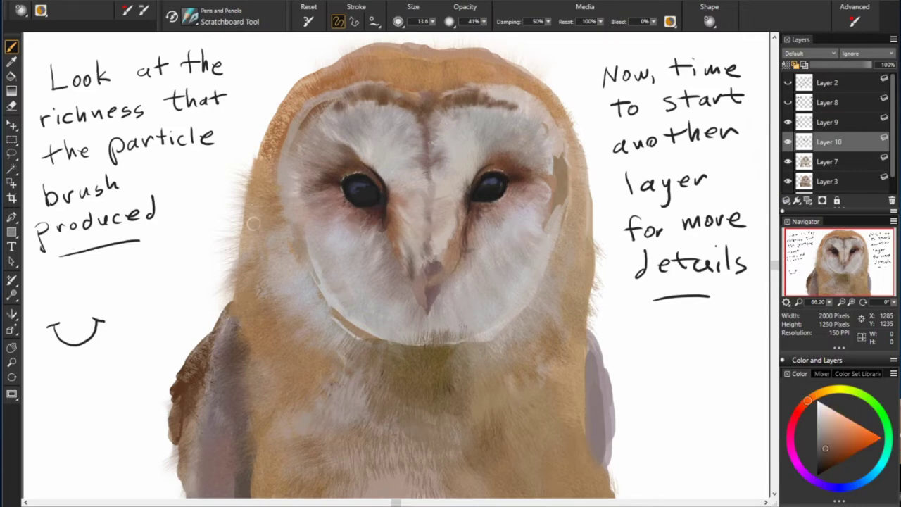
# Sample greyer beak colours and red-orange and tan tones from the owl's face
pyautogui.keyDown('alt'); pyautogui.click(438, 264); pyautogui.keyUp('alt')
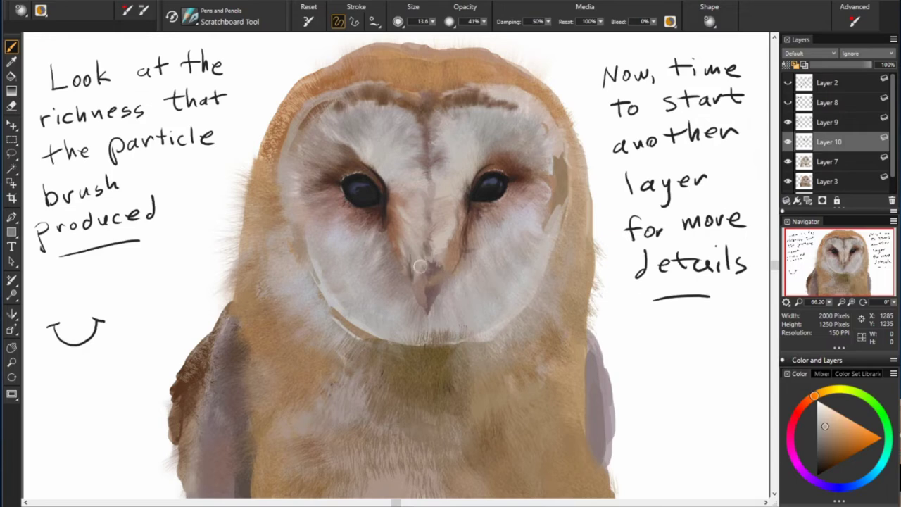
pyautogui.keyDown('alt'); pyautogui.click(419, 266); pyautogui.keyUp('alt')
pyautogui.keyDown('alt'); pyautogui.click(442, 253); pyautogui.keyUp('alt')
pyautogui.keyDown('alt'); pyautogui.click(363, 228); pyautogui.keyUp('alt')
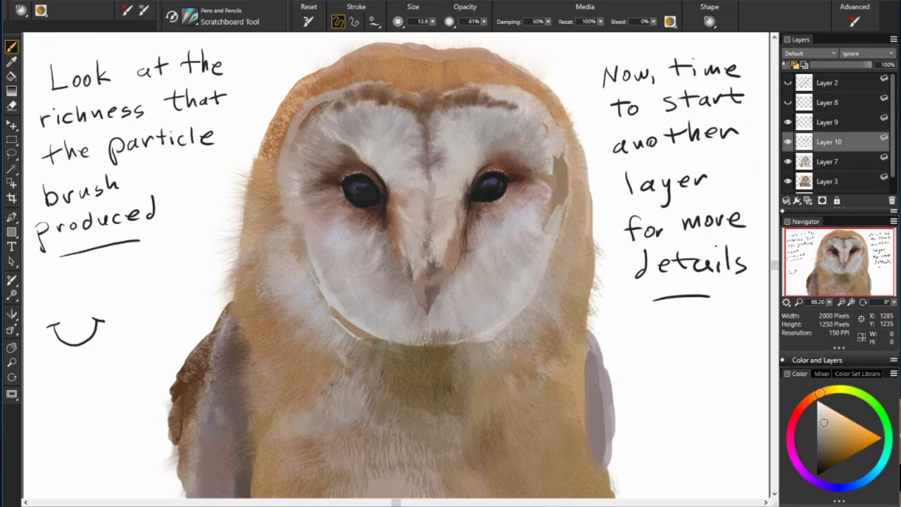
pyautogui.keyDown('alt'); pyautogui.click(449, 255); pyautogui.keyUp('alt')
pyautogui.keyDown('alt'); pyautogui.click(438, 175); pyautogui.keyUp('alt')
pyautogui.keyDown('alt'); pyautogui.click(458, 215); pyautogui.keyUp('alt')
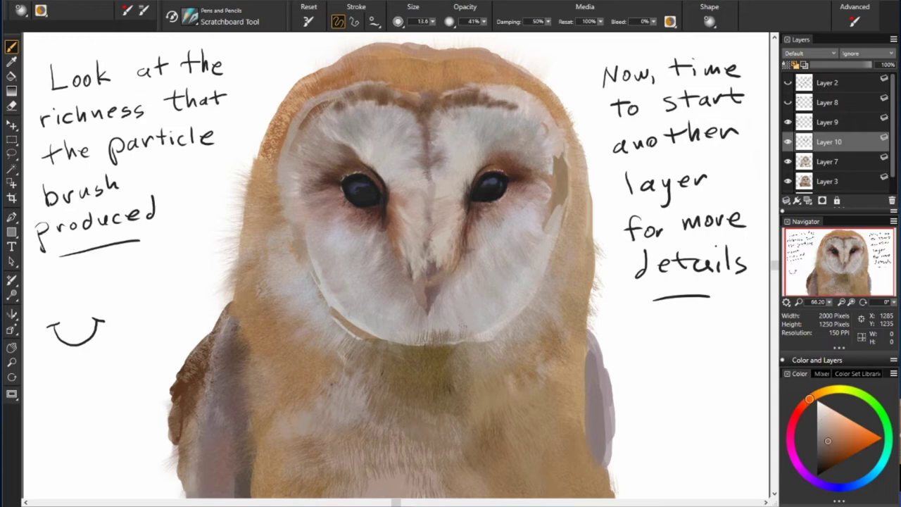
pyautogui.keyDown('alt'); pyautogui.click(451, 141); pyautogui.keyUp('alt')
pyautogui.keyDown('alt'); pyautogui.click(443, 279); pyautogui.keyUp('alt')
pyautogui.keyDown('alt'); pyautogui.click(425, 298); pyautogui.keyUp('alt')
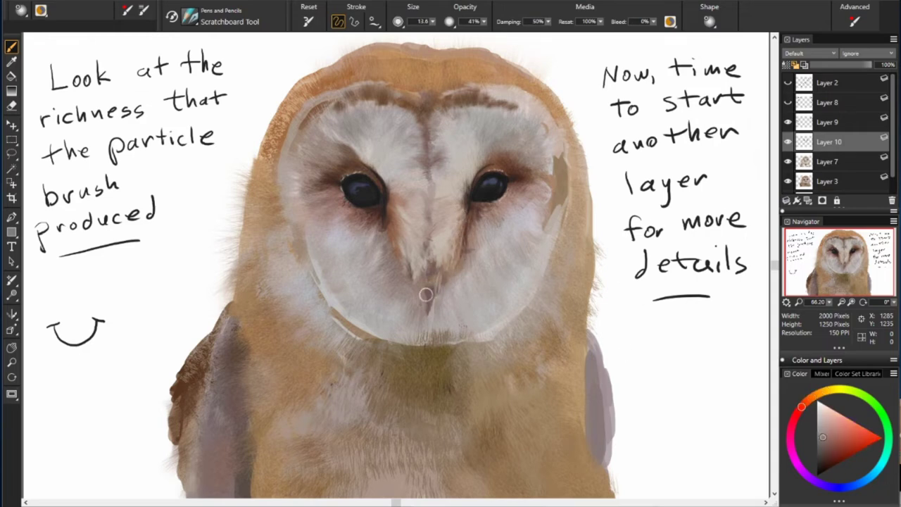
# Paint darker feather strokes at the beak tip, resampling darker beak tones
pyautogui.moveTo(426, 294); pyautogui.dragTo(428, 310)
pyautogui.keyDown('alt'); pyautogui.click(422, 270); pyautogui.keyUp('alt')
pyautogui.moveTo(422, 271); pyautogui.dragTo(426, 300)
pyautogui.keyDown('alt'); pyautogui.click(419, 284); pyautogui.keyUp('alt')
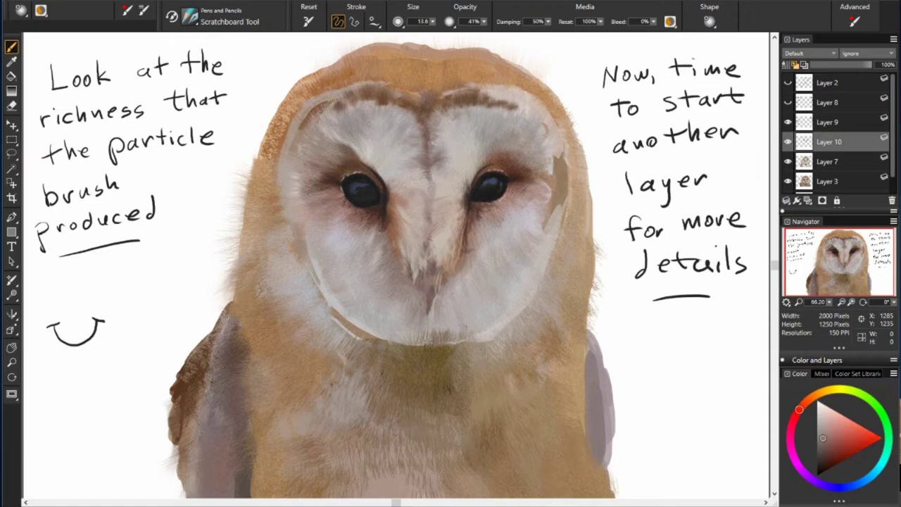
pyautogui.keyDown('alt'); pyautogui.click(436, 290); pyautogui.keyUp('alt')
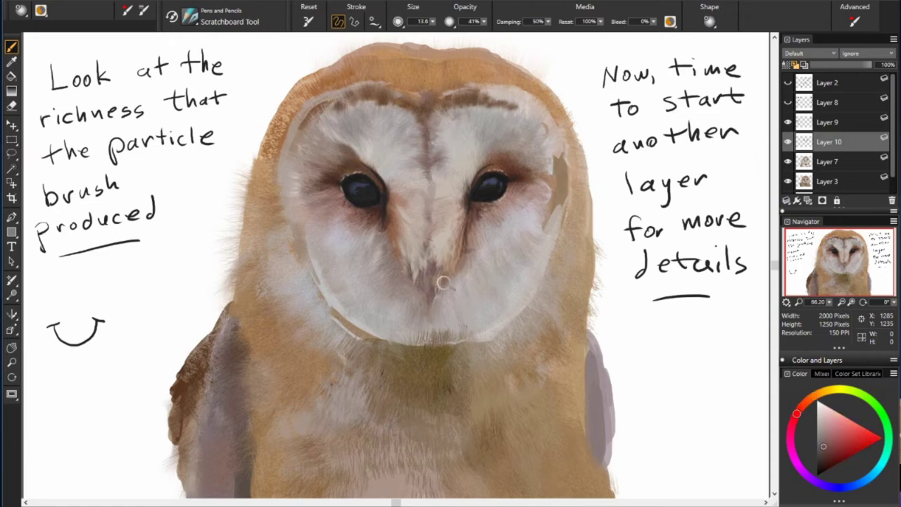
pyautogui.keyDown('alt'); pyautogui.click(443, 282); pyautogui.keyUp('alt')
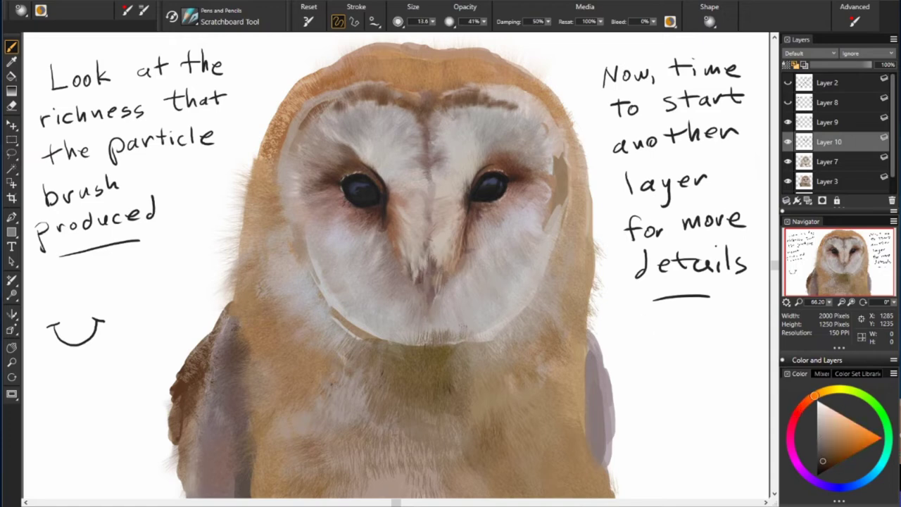
pyautogui.keyDown('alt'); pyautogui.click(398, 253); pyautogui.keyUp('alt')
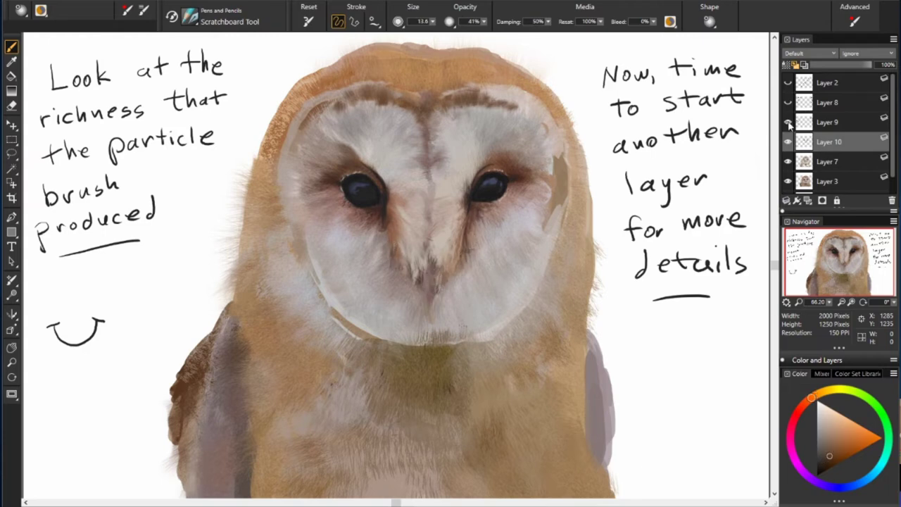
# Handwrite and underline the note 'His/Her personality is starting to emerge' at top-left
pyautogui.moveTo(45, 70); pyautogui.dragTo(95, 99)
pyautogui.moveTo(129, 53)
pyautogui.mouseDown()
pyautogui.moveTo(96, 113)
pyautogui.moveTo(190, 79)
pyautogui.mouseUp()
pyautogui.moveTo(40, 131); pyautogui.dragTo(229, 149)
pyautogui.moveTo(70, 169); pyautogui.dragTo(214, 184)
pyautogui.moveTo(39, 219); pyautogui.dragTo(119, 211)
pyautogui.moveTo(98, 211); pyautogui.dragTo(206, 203)
pyautogui.moveTo(107, 250); pyautogui.dragTo(170, 237)
# On Layer 10 at 67% opacity, sample reddish-grey and orange face tones, then lower opacity to 30%
pyautogui.click(830, 142)
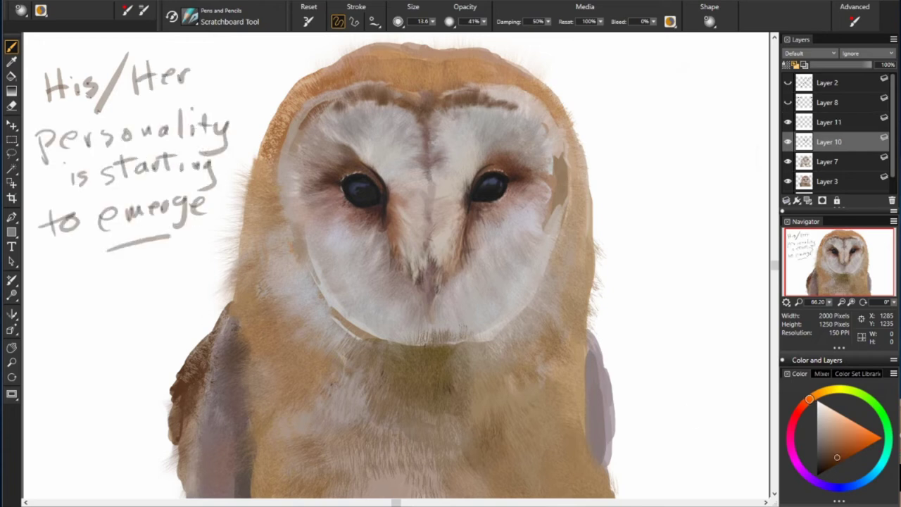
pyautogui.keyDown('alt'); pyautogui.click(507, 171); pyautogui.keyUp('alt')
pyautogui.keyDown('alt'); pyautogui.click(510, 143); pyautogui.keyUp('alt')
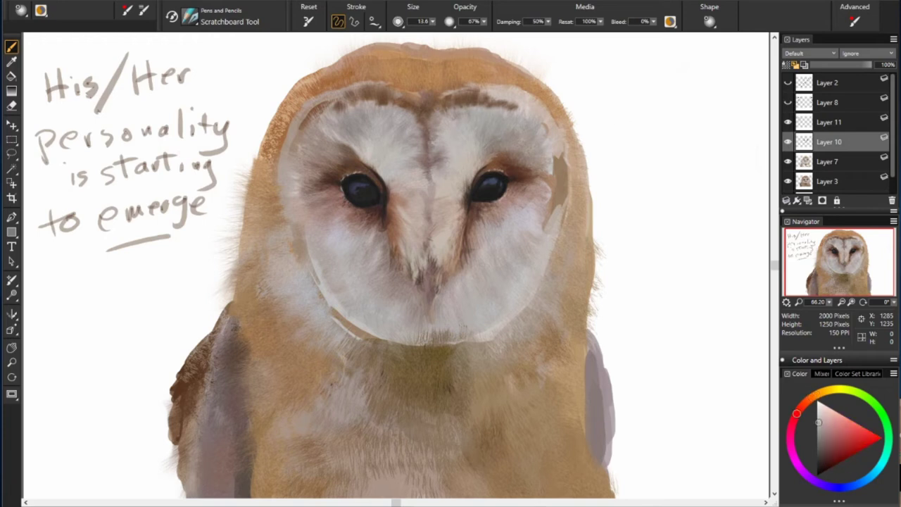
pyautogui.keyDown('alt'); pyautogui.click(467, 127); pyautogui.keyUp('alt')
pyautogui.keyDown('alt'); pyautogui.click(372, 131); pyautogui.keyUp('alt')
pyautogui.keyDown('alt'); pyautogui.click(411, 161); pyautogui.keyUp('alt')
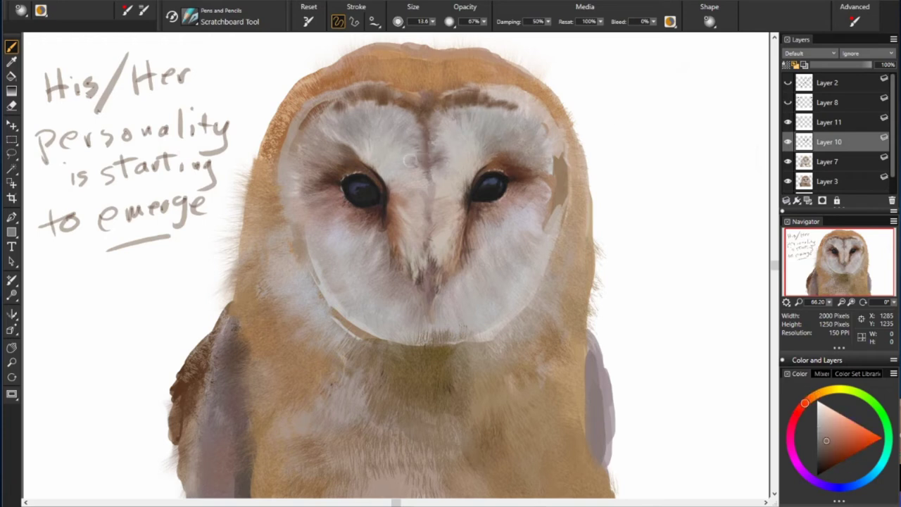
pyautogui.keyDown('alt'); pyautogui.click(414, 104); pyautogui.keyUp('alt')
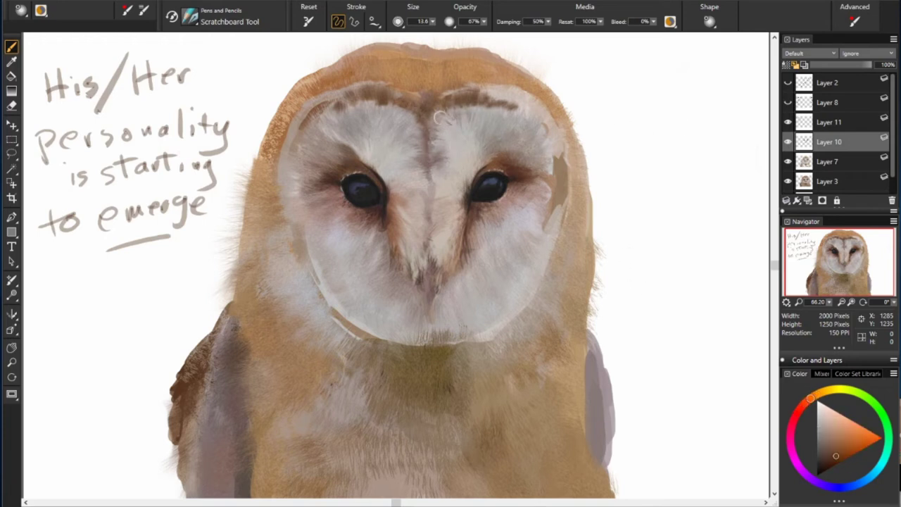
pyautogui.press('3')
# Sample bluish-white and orange-brown at 10% opacity, then add Layer 12 above Layer 10
pyautogui.keyDown('alt'); pyautogui.click(556, 180); pyautogui.keyUp('alt')
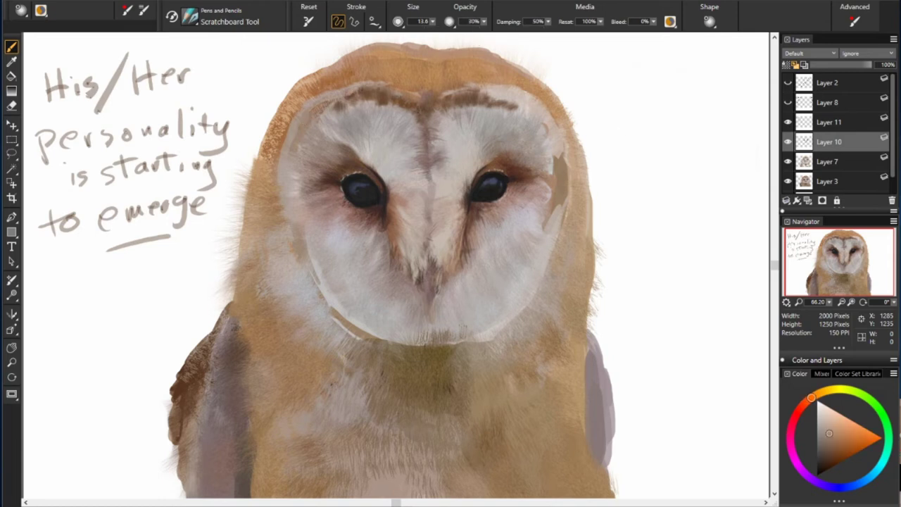
pyautogui.keyDown('alt'); pyautogui.click(300, 118); pyautogui.keyUp('alt')
pyautogui.keyDown('alt'); pyautogui.click(400, 99); pyautogui.keyUp('alt')
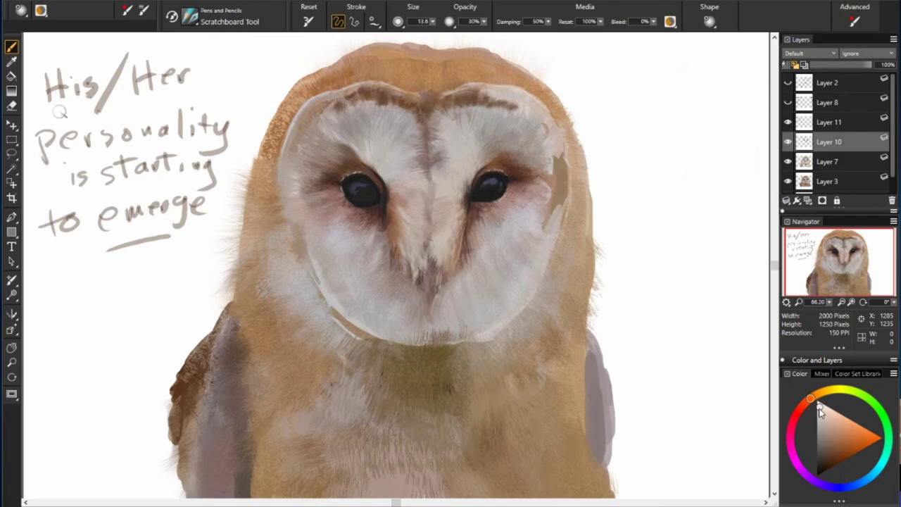
pyautogui.press('1')
pyautogui.click(822, 392)
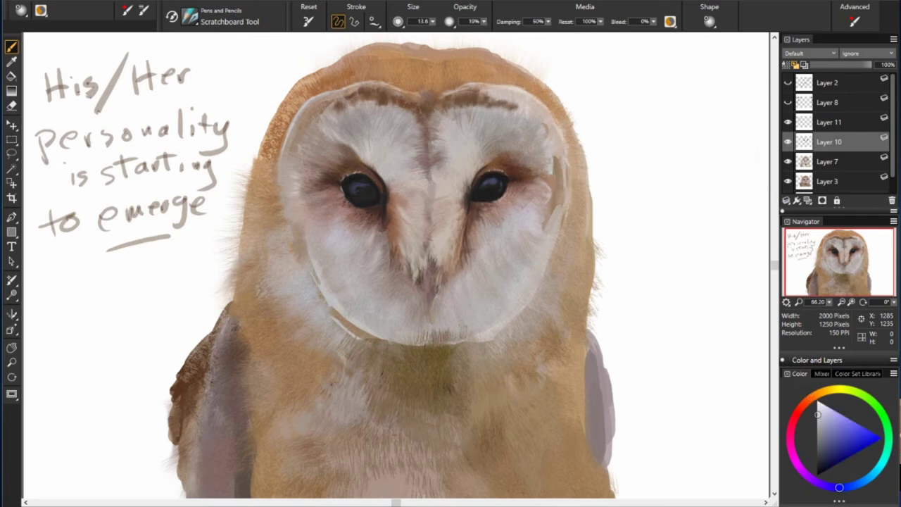
pyautogui.click(818, 417)
pyautogui.hotkey('ctrl', 'shift', 'n')
pyautogui.keyDown('alt'); pyautogui.click(554, 186); pyautogui.keyUp('alt')
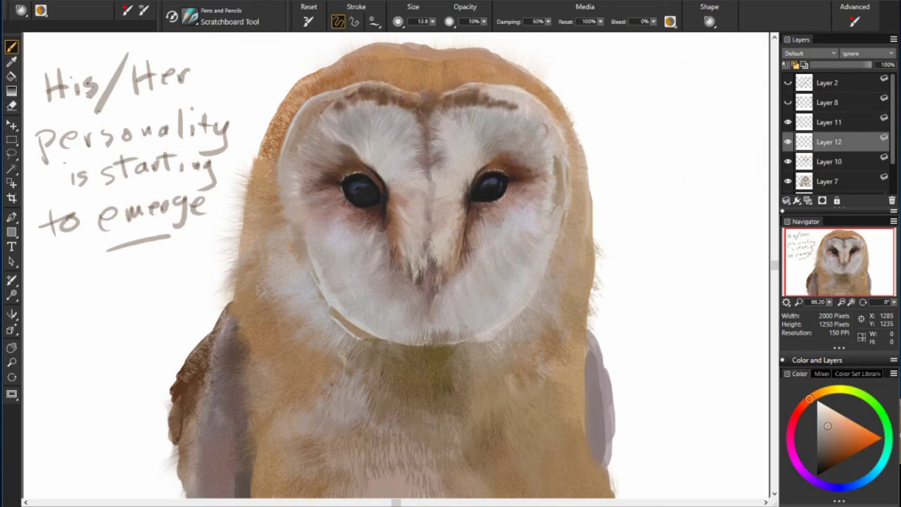
# At 30% opacity, sample greys, tans and orange-browns around the left eye and show the line art
pyautogui.click(834, 456)
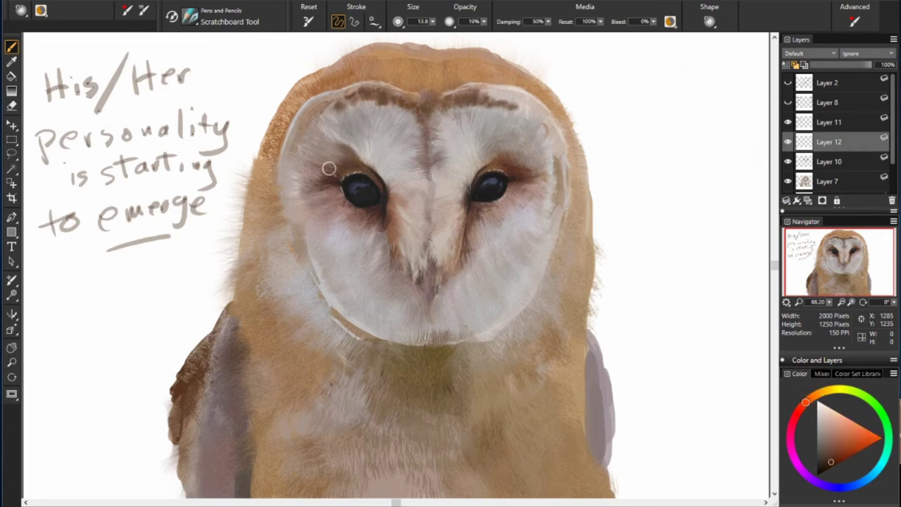
pyautogui.keyDown('alt'); pyautogui.click(289, 175); pyautogui.keyUp('alt')
pyautogui.keyDown('alt'); pyautogui.click(409, 314); pyautogui.keyUp('alt')
pyautogui.press('3')
pyautogui.keyDown('alt'); pyautogui.click(317, 185); pyautogui.keyUp('alt')
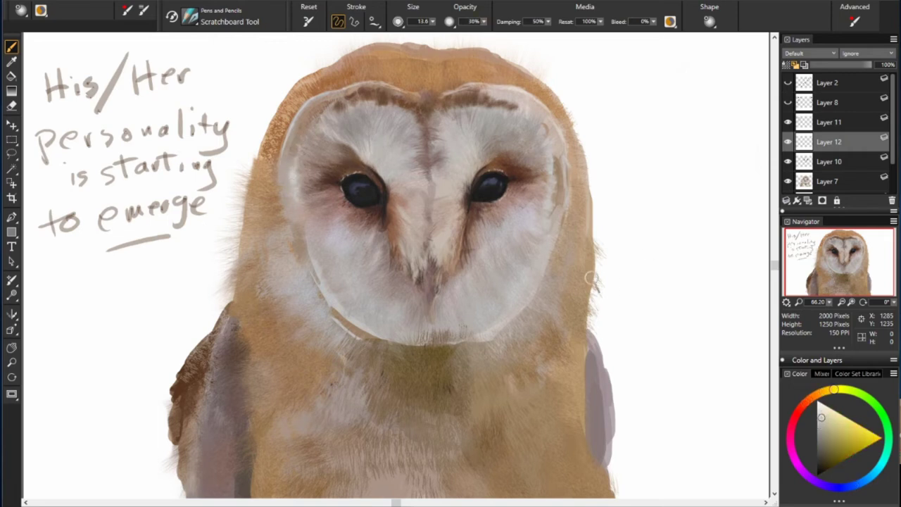
pyautogui.click(788, 83)
pyautogui.keyDown('alt'); pyautogui.click(376, 200); pyautogui.keyUp('alt')
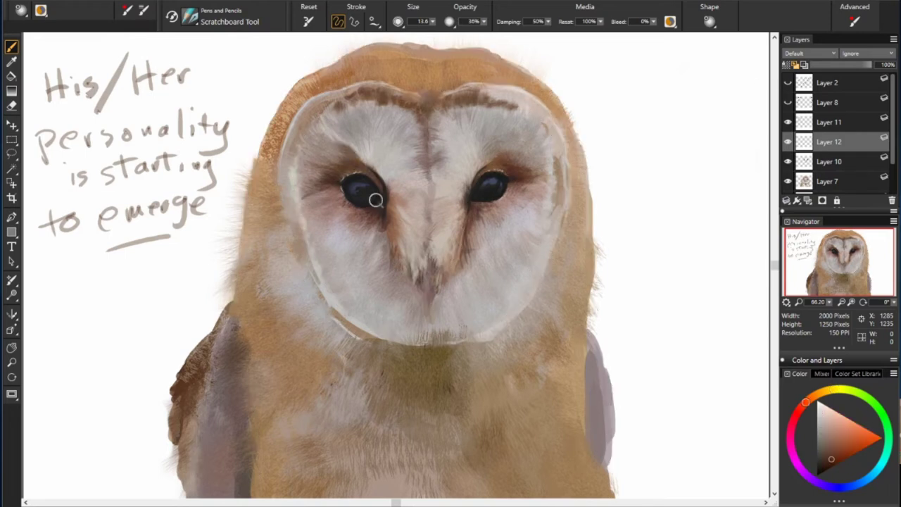
pyautogui.keyDown('alt'); pyautogui.click(304, 194); pyautogui.keyUp('alt')
pyautogui.keyDown('alt'); pyautogui.click(332, 177); pyautogui.keyUp('alt')
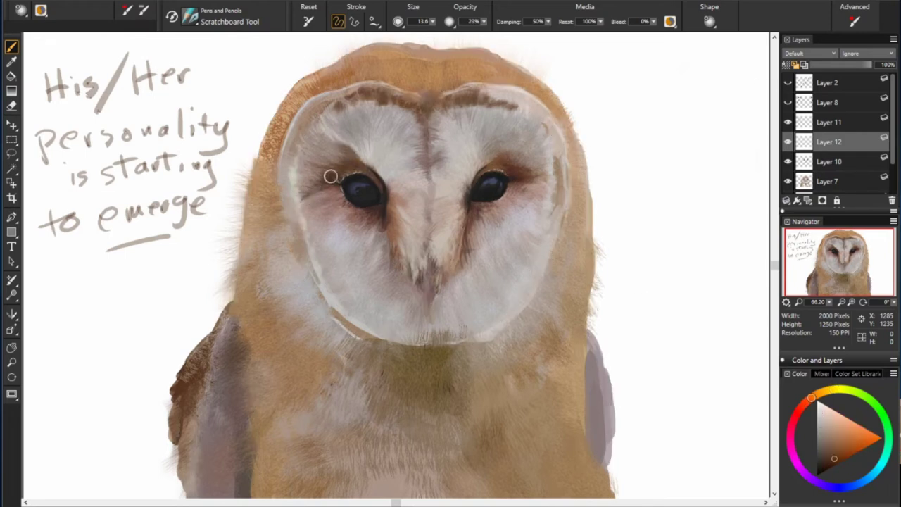
# Dab darker and lighter browns across the brow and top of the head
pyautogui.keyDown('alt'); pyautogui.click(435, 113); pyautogui.keyUp('alt')
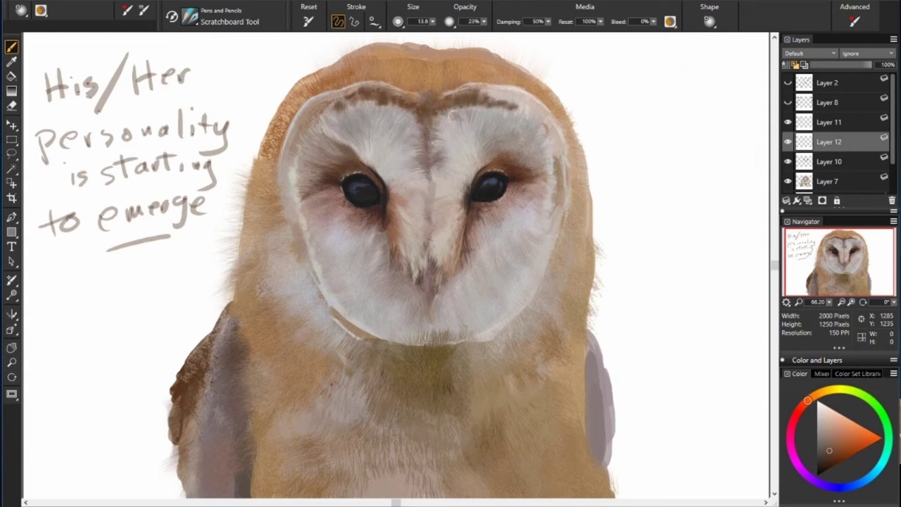
pyautogui.keyDown('alt'); pyautogui.click(507, 88); pyautogui.keyUp('alt')
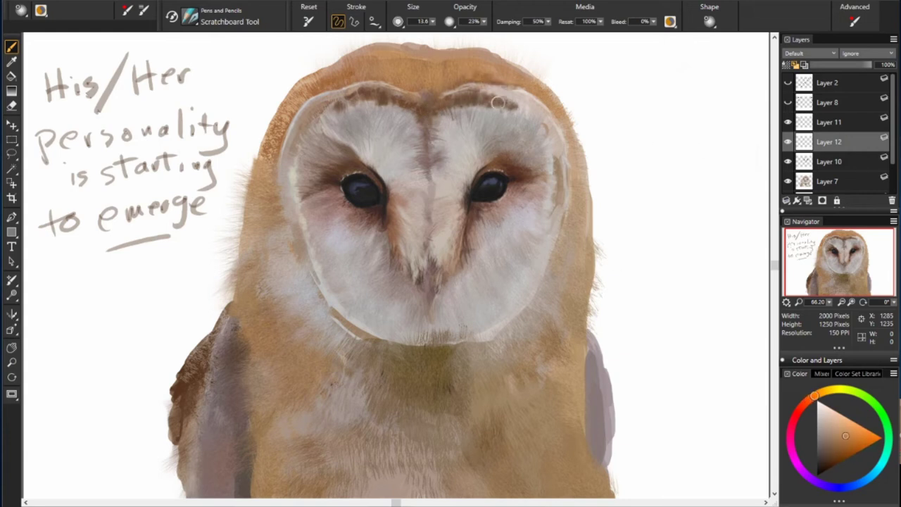
pyautogui.keyDown('alt'); pyautogui.click(391, 99); pyautogui.keyUp('alt')
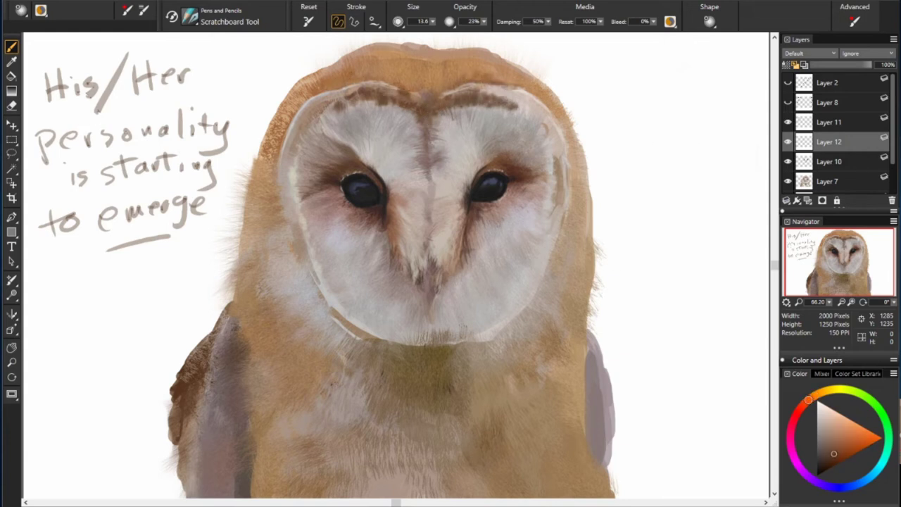
pyautogui.keyDown('alt'); pyautogui.click(436, 104); pyautogui.keyUp('alt')
pyautogui.keyDown('alt'); pyautogui.click(322, 139); pyautogui.keyUp('alt')
pyautogui.keyDown('alt'); pyautogui.click(495, 181); pyautogui.keyUp('alt')
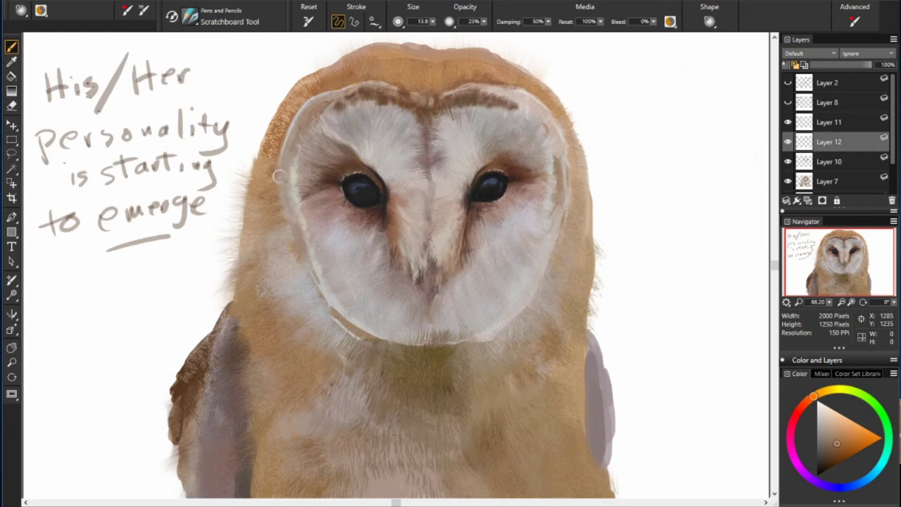
pyautogui.keyDown('alt'); pyautogui.click(323, 68); pyautogui.keyUp('alt')
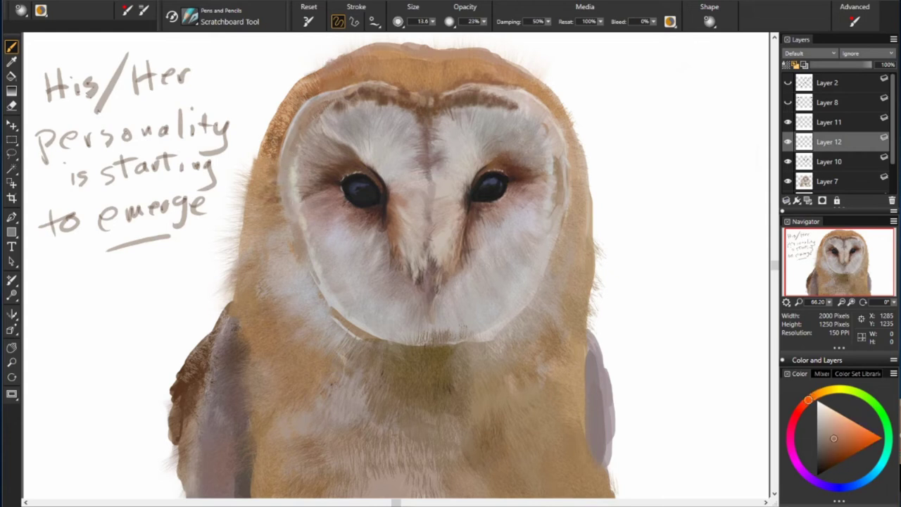
pyautogui.keyDown('alt'); pyautogui.click(355, 50); pyautogui.keyUp('alt')
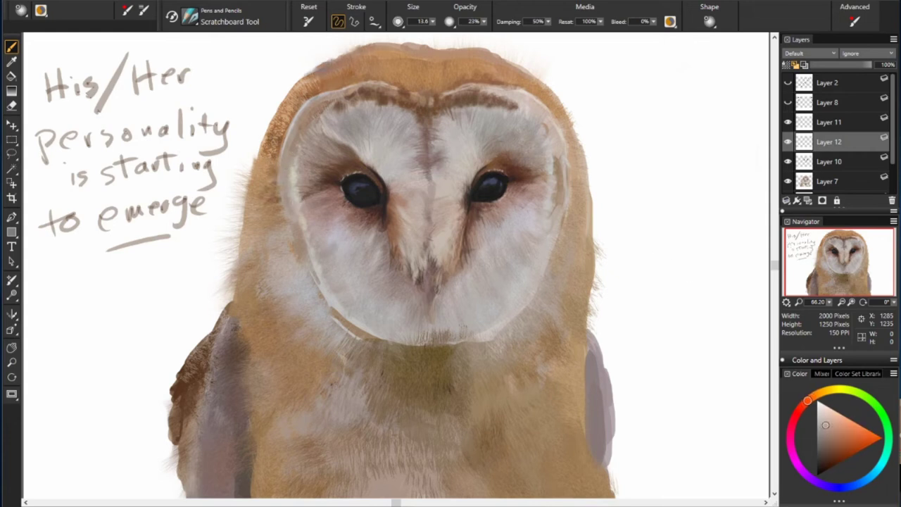
# Work paler, less saturated browns and darker orange-browns around the eyes
pyautogui.keyDown('alt'); pyautogui.click(511, 204); pyautogui.keyUp('alt')
pyautogui.keyDown('alt'); pyautogui.click(383, 245); pyautogui.keyUp('alt')
pyautogui.keyDown('alt'); pyautogui.click(372, 293); pyautogui.keyUp('alt')
pyautogui.keyDown('alt'); pyautogui.click(307, 242); pyautogui.keyUp('alt')
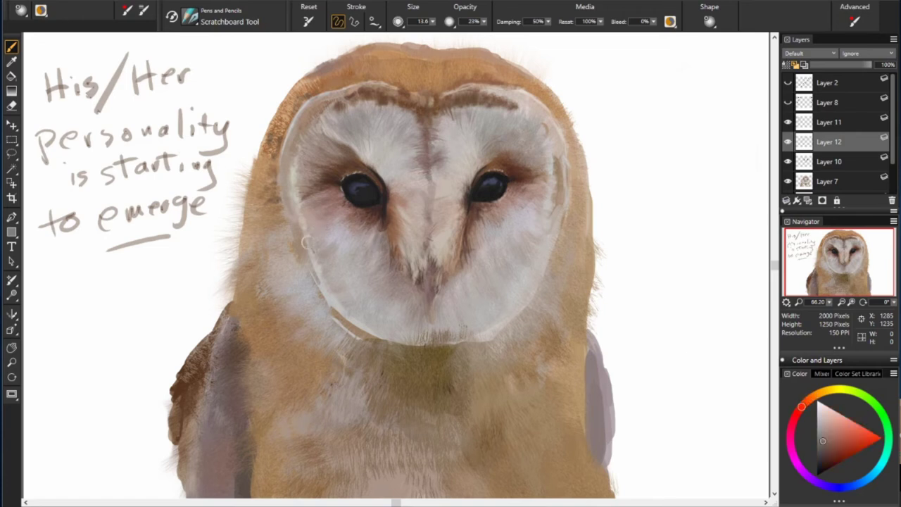
pyautogui.keyDown('alt'); pyautogui.click(324, 221); pyautogui.keyUp('alt')
pyautogui.keyDown('alt'); pyautogui.click(370, 232); pyautogui.keyUp('alt')
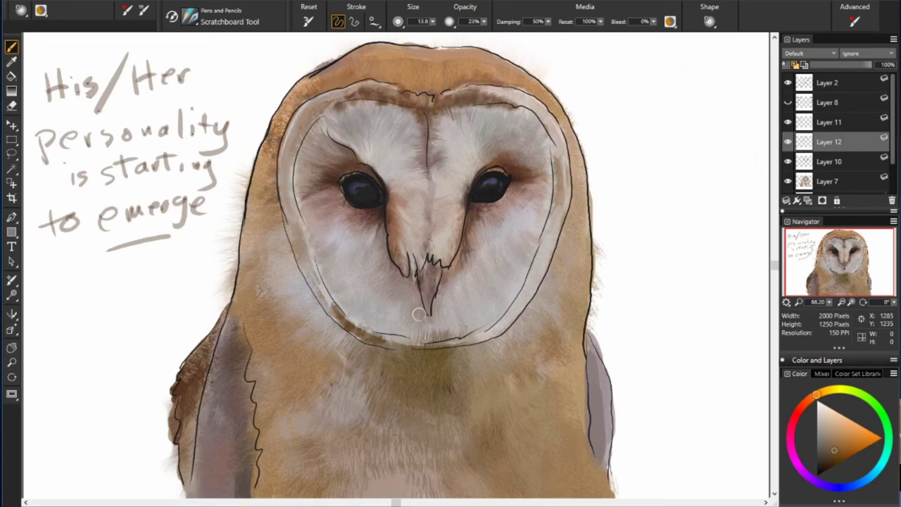
# Sample an orange-brown from the facial disc edge and shade the owl's right edge
pyautogui.keyDown('alt'); pyautogui.click(416, 345); pyautogui.keyUp('alt')
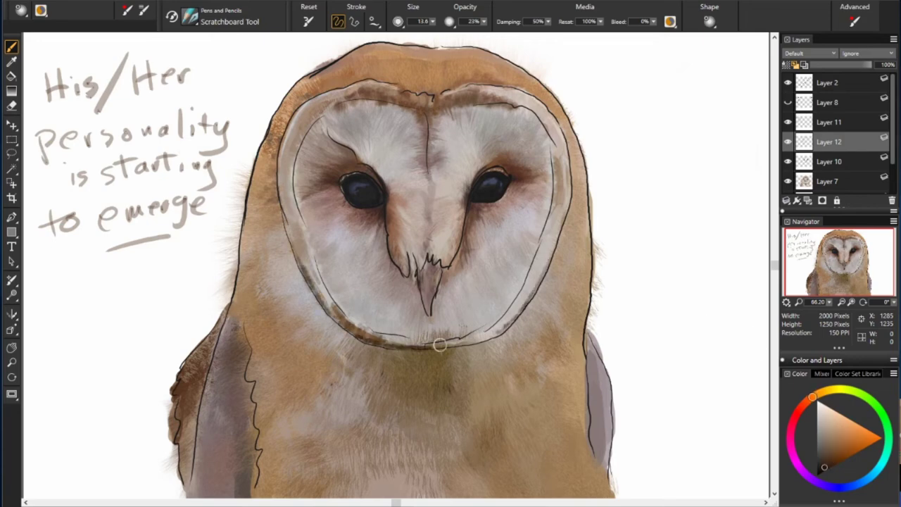
pyautogui.keyDown('alt'); pyautogui.click(352, 320); pyautogui.keyUp('alt')
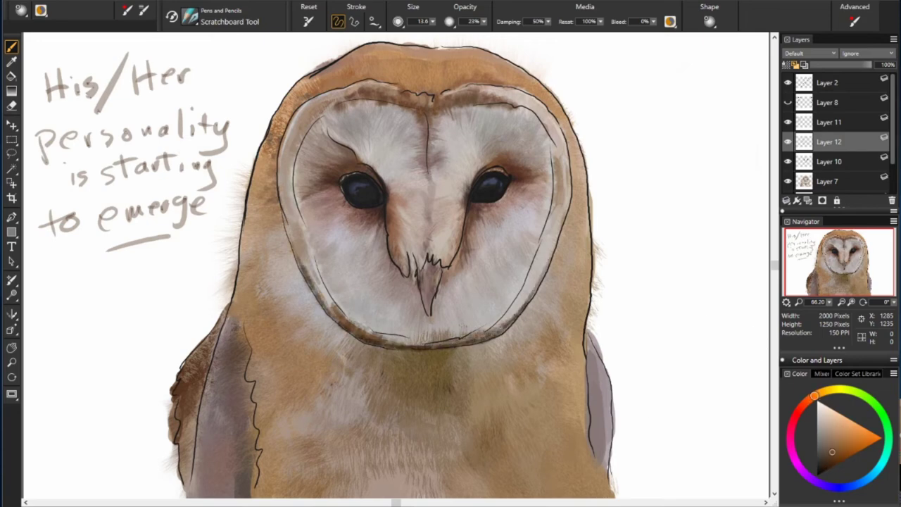
pyautogui.moveTo(596, 324); pyautogui.dragTo(607, 429)
pyautogui.moveTo(605, 486); pyautogui.dragTo(590, 334)
# Shade the owl's left neck and wing with dark red-brown strokes
pyautogui.keyDown('alt'); pyautogui.click(233, 328); pyautogui.keyUp('alt')
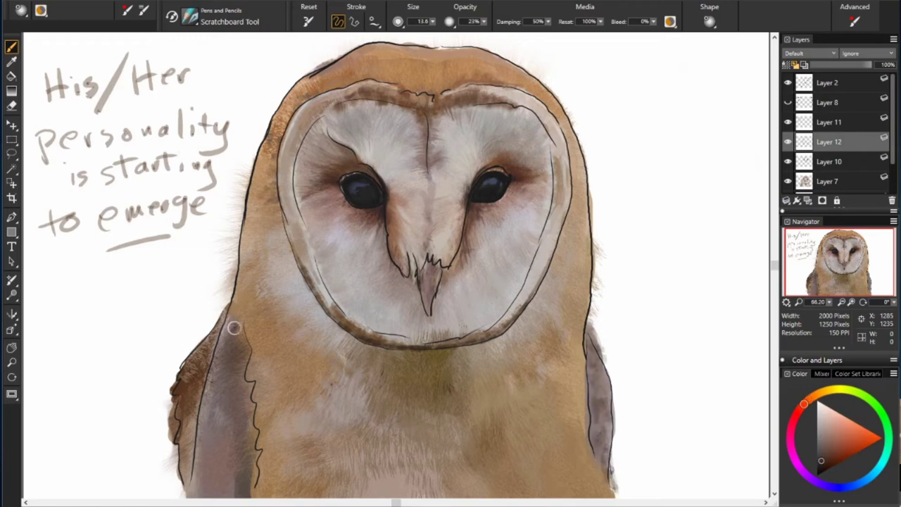
pyautogui.moveTo(234, 328); pyautogui.dragTo(212, 387)
pyautogui.moveTo(243, 347)
pyautogui.mouseDown()
pyautogui.moveTo(211, 422)
pyautogui.moveTo(247, 478)
pyautogui.mouseUp()
pyautogui.moveTo(229, 447); pyautogui.dragTo(232, 497)
pyautogui.moveTo(204, 402); pyautogui.dragTo(203, 472)
# Speckle the left wing with light pinkish-grey marks
pyautogui.keyDown('alt'); pyautogui.click(211, 436); pyautogui.keyUp('alt')
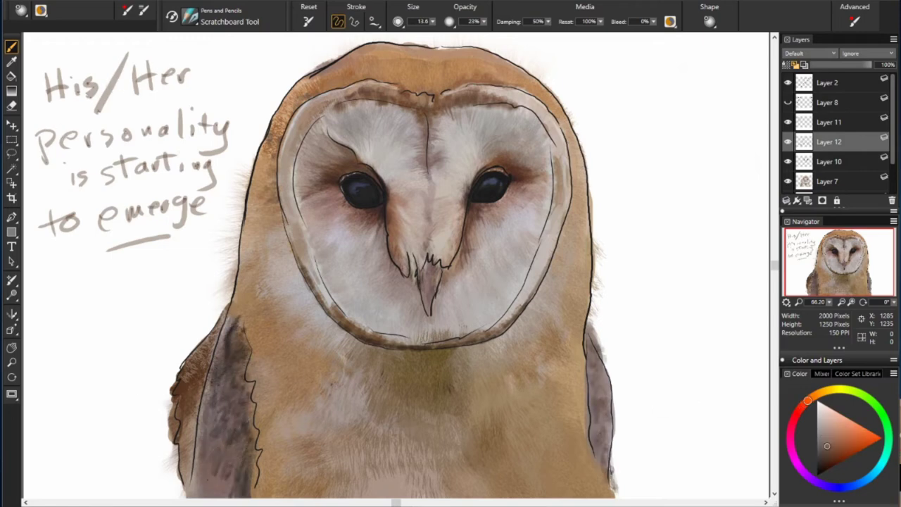
pyautogui.keyDown('alt'); pyautogui.click(246, 397); pyautogui.keyUp('alt')
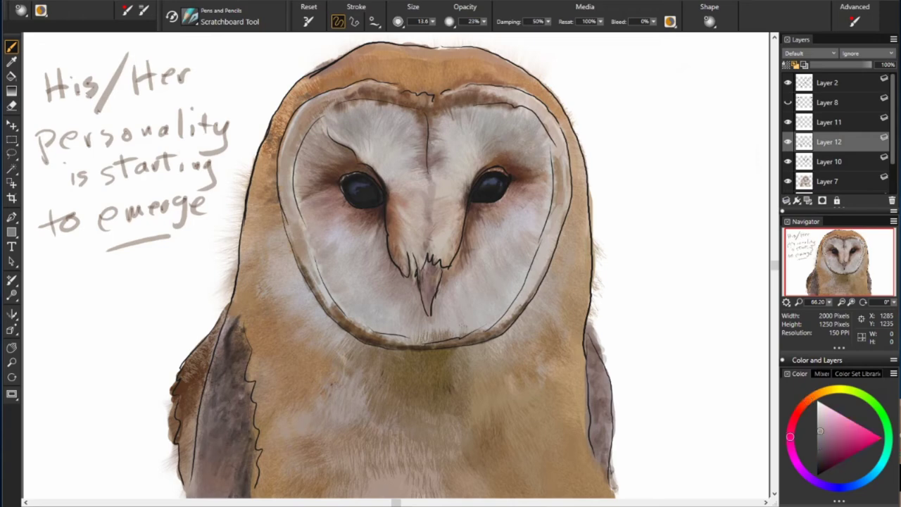
pyautogui.moveTo(233, 328)
pyautogui.mouseDown()
pyautogui.moveTo(236, 370)
pyautogui.moveTo(204, 405)
pyautogui.moveTo(197, 489)
pyautogui.mouseUp()
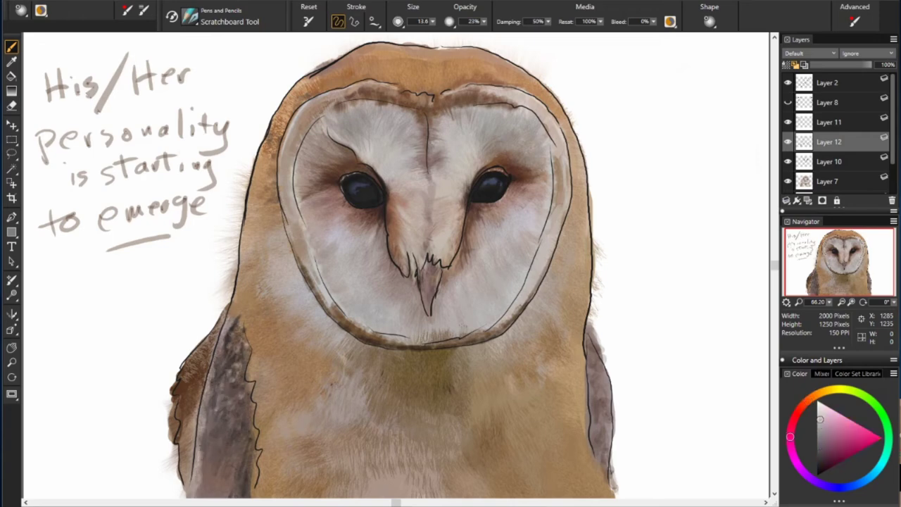
pyautogui.moveTo(218, 451)
pyautogui.mouseDown()
pyautogui.moveTo(238, 407)
pyautogui.moveTo(219, 433)
pyautogui.moveTo(232, 486)
pyautogui.mouseUp()
pyautogui.moveTo(208, 437); pyautogui.dragTo(212, 493)
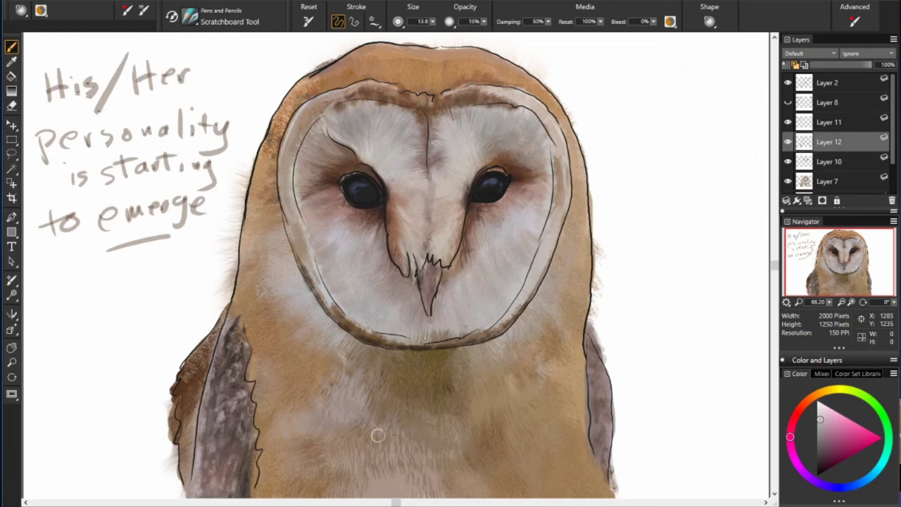
# Hide the line art, darken the left wing edge orange-brown, then pick greyer tan and white
pyautogui.keyDown('alt'); pyautogui.click(378, 436); pyautogui.keyUp('alt')
pyautogui.keyDown('alt'); pyautogui.click(308, 452); pyautogui.keyUp('alt')
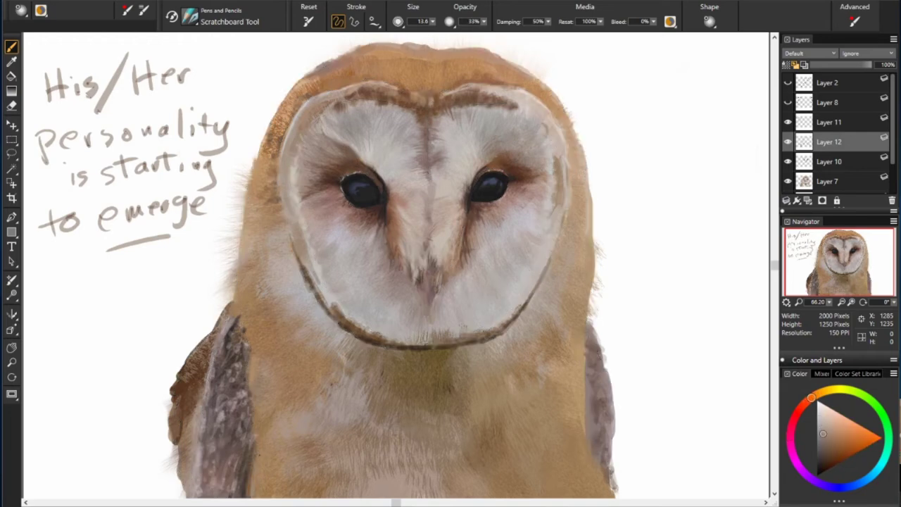
pyautogui.moveTo(182, 391)
pyautogui.mouseDown()
pyautogui.moveTo(176, 457)
pyautogui.moveTo(201, 450)
pyautogui.mouseUp()
pyautogui.keyDown('alt'); pyautogui.click(315, 447); pyautogui.keyUp('alt')
pyautogui.keyDown('alt'); pyautogui.click(311, 280); pyautogui.keyUp('alt')
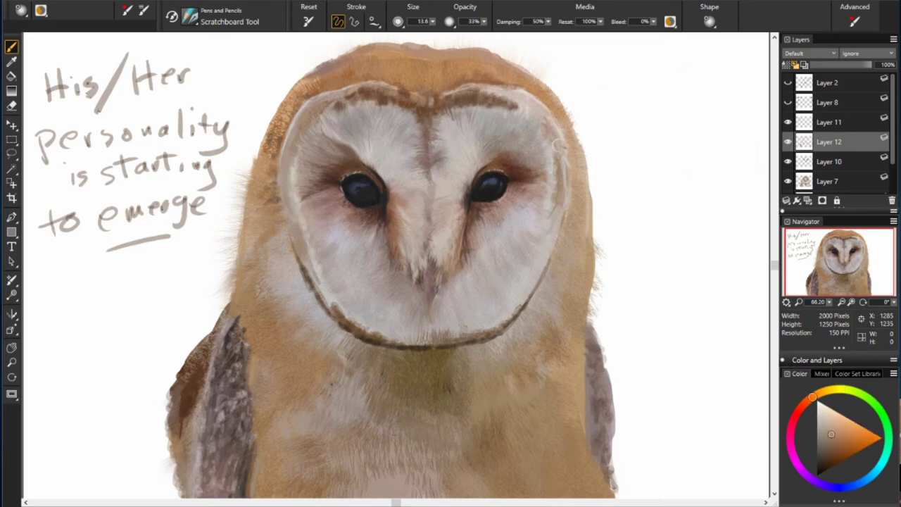
pyautogui.keyDown('alt'); pyautogui.click(603, 124); pyautogui.keyUp('alt')
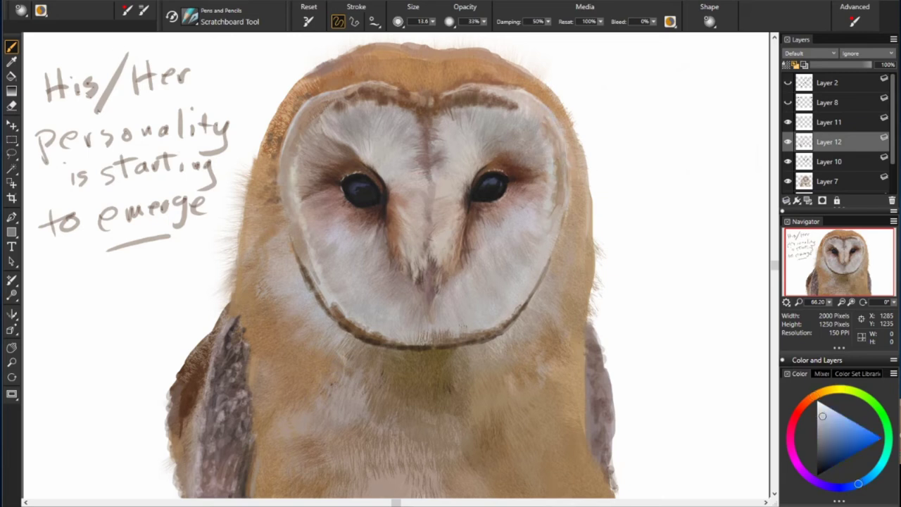
# Brighten the facial disc's upper-left inner rim with near-white tan, then sample face shades
pyautogui.keyDown('alt'); pyautogui.click(544, 109); pyautogui.keyUp('alt')
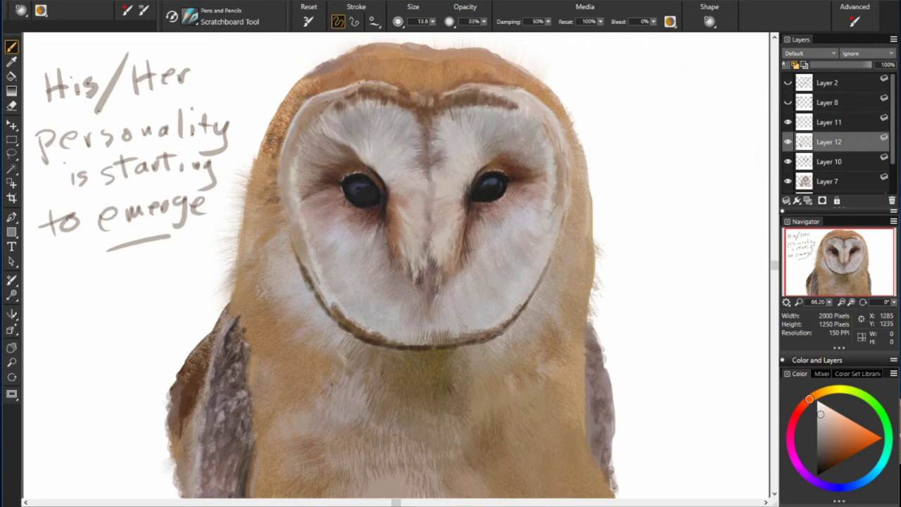
pyautogui.moveTo(289, 169); pyautogui.dragTo(318, 99)
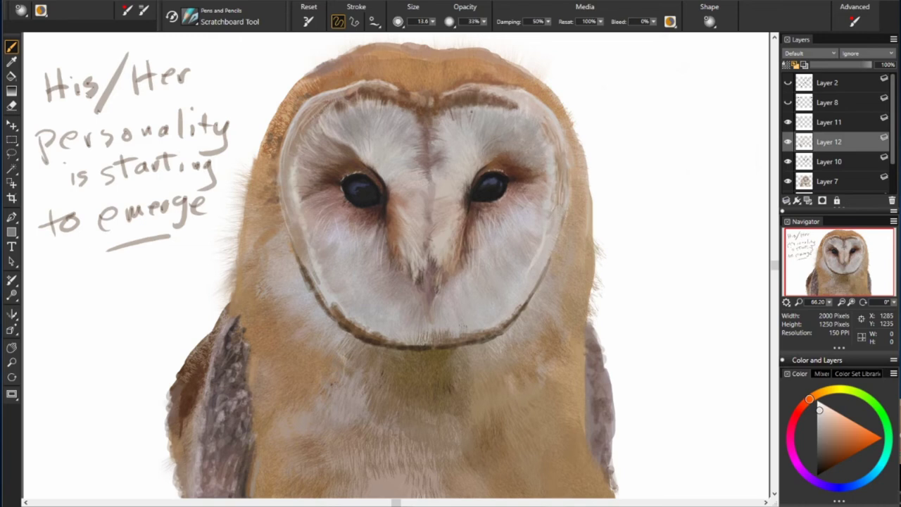
pyautogui.click(805, 403)
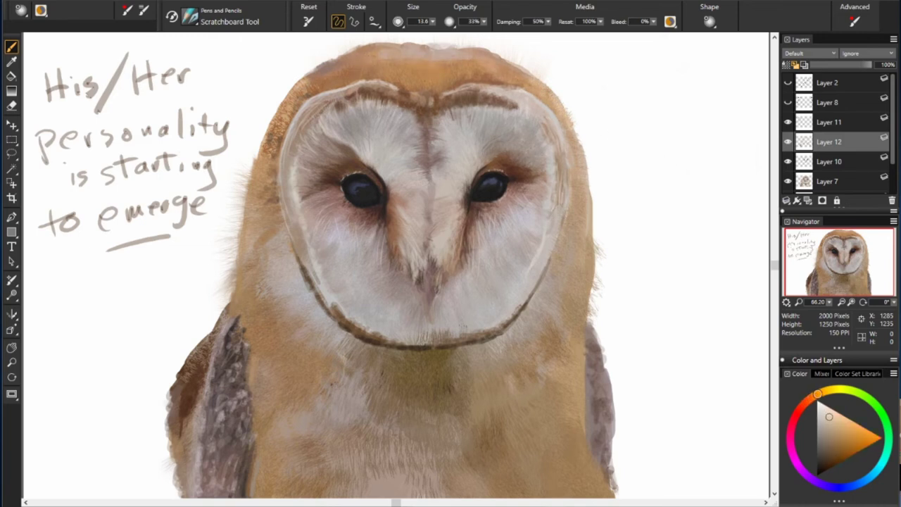
pyautogui.keyDown('alt'); pyautogui.click(549, 116); pyautogui.keyUp('alt')
pyautogui.keyDown('alt'); pyautogui.click(305, 111); pyautogui.keyUp('alt')
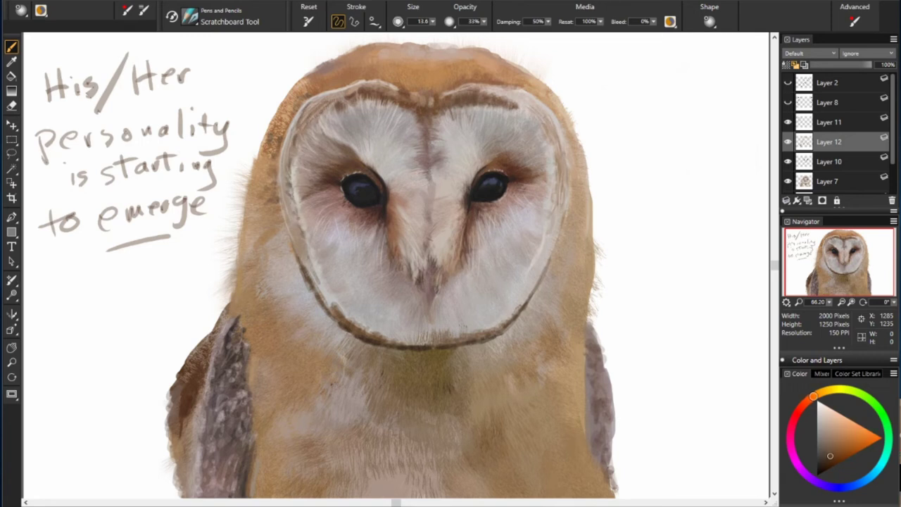
pyautogui.keyDown('alt'); pyautogui.click(374, 187); pyautogui.keyUp('alt')
pyautogui.keyDown('alt'); pyautogui.click(519, 277); pyautogui.keyUp('alt')
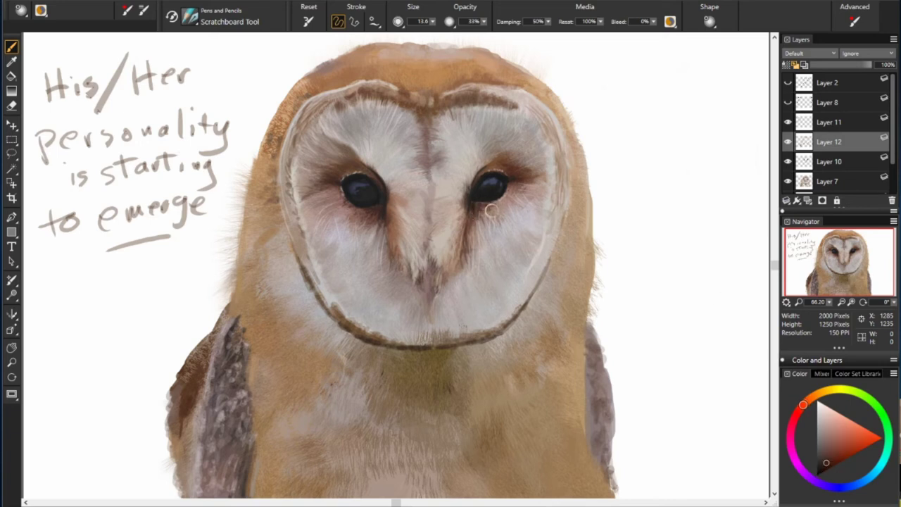
# Sample orange tones from feathers and around the beak and lower brush opacity for softer strokes
pyautogui.keyDown('alt'); pyautogui.click(353, 231); pyautogui.keyUp('alt')
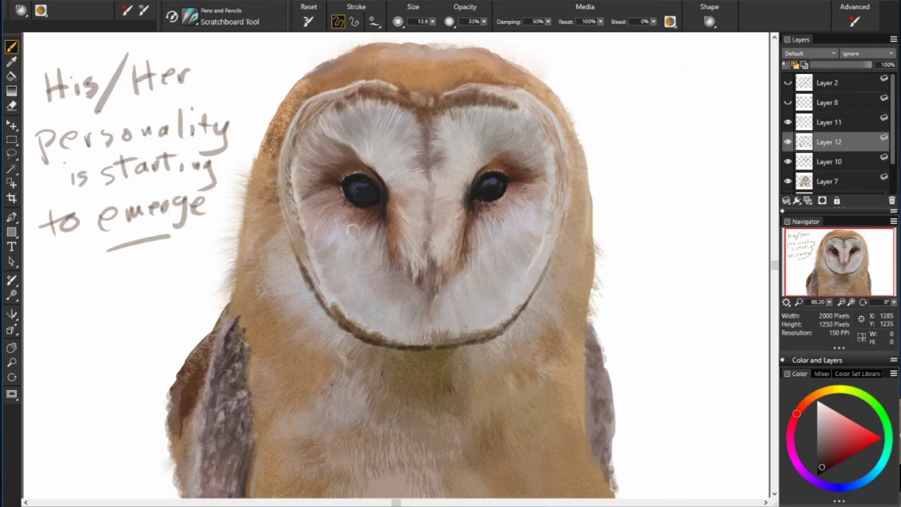
pyautogui.keyDown('alt'); pyautogui.click(559, 294); pyautogui.keyUp('alt')
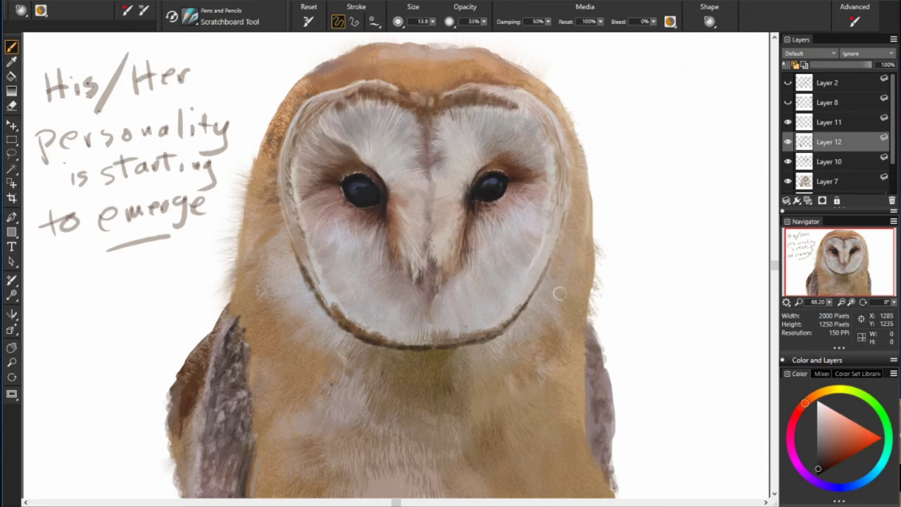
pyautogui.keyDown('alt'); pyautogui.click(504, 272); pyautogui.keyUp('alt')
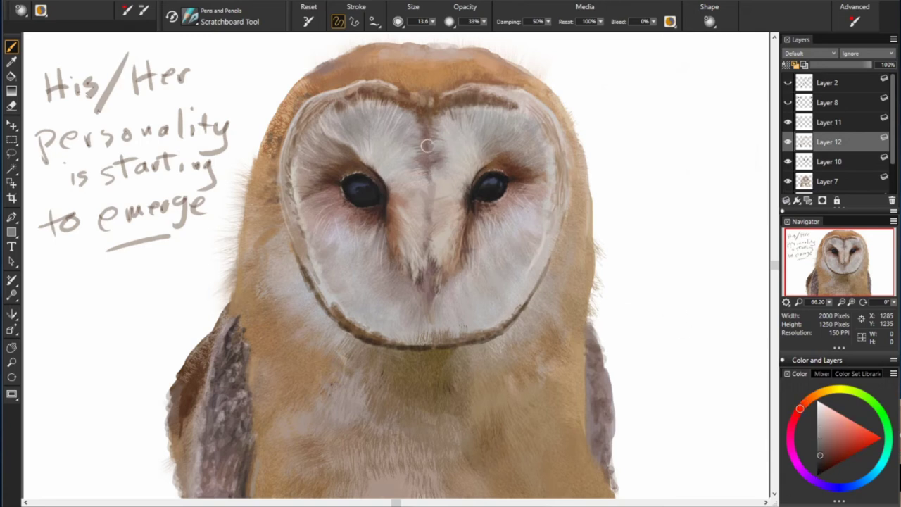
pyautogui.keyDown('alt'); pyautogui.click(431, 183); pyautogui.keyUp('alt')
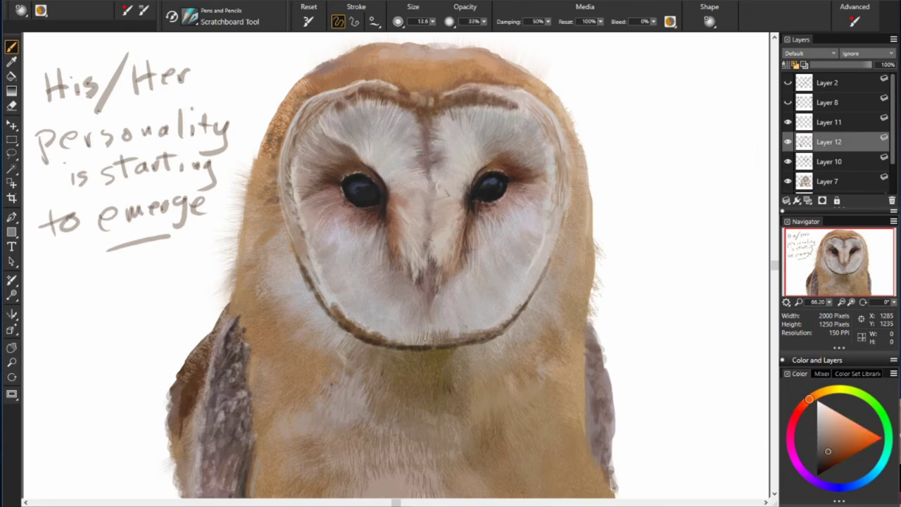
pyautogui.keyDown('alt'); pyautogui.click(411, 281); pyautogui.keyUp('alt')
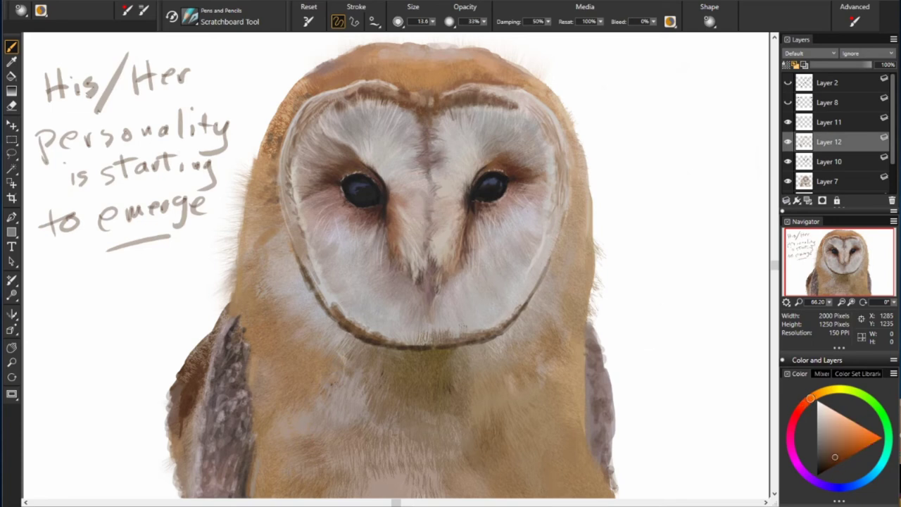
pyautogui.press('2')
pyautogui.keyDown('alt'); pyautogui.click(408, 279); pyautogui.keyUp('alt')
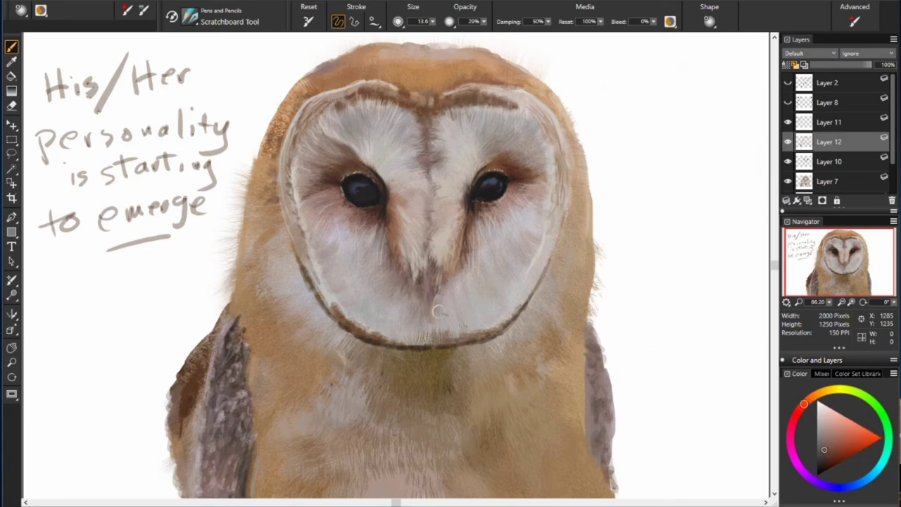
# Blend the face with sampled red-orange, muted brown, pale blue-grey and dark chin-rim brown
pyautogui.keyDown('alt'); pyautogui.click(338, 280); pyautogui.keyUp('alt')
pyautogui.keyDown('alt'); pyautogui.click(430, 338); pyautogui.keyUp('alt')
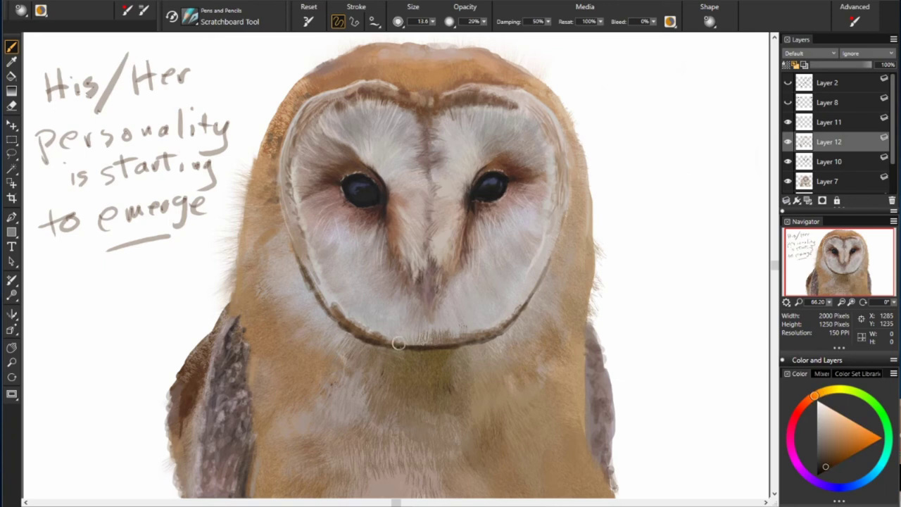
pyautogui.keyDown('alt'); pyautogui.click(503, 310); pyautogui.keyUp('alt')
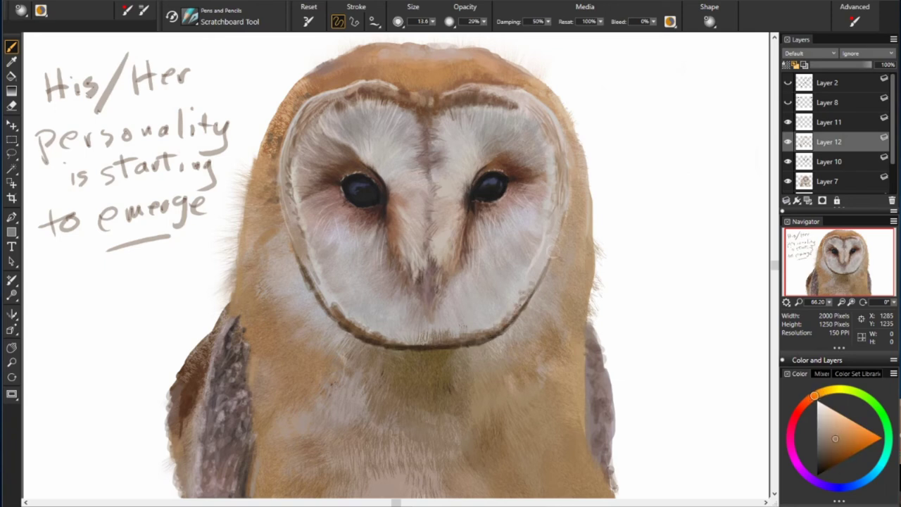
pyautogui.keyDown('alt'); pyautogui.click(396, 299); pyautogui.keyUp('alt')
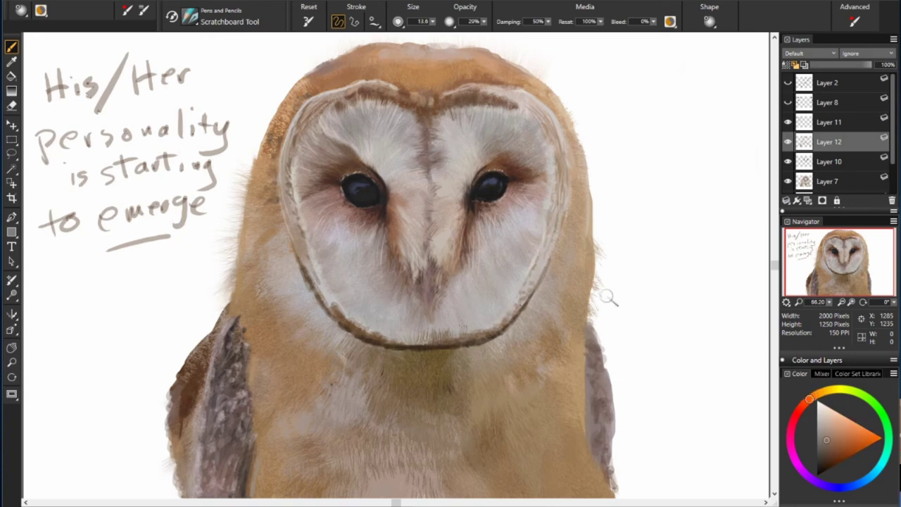
pyautogui.keyDown('alt'); pyautogui.click(427, 337); pyautogui.keyUp('alt')
pyautogui.keyDown('alt'); pyautogui.click(419, 341); pyautogui.keyUp('alt')
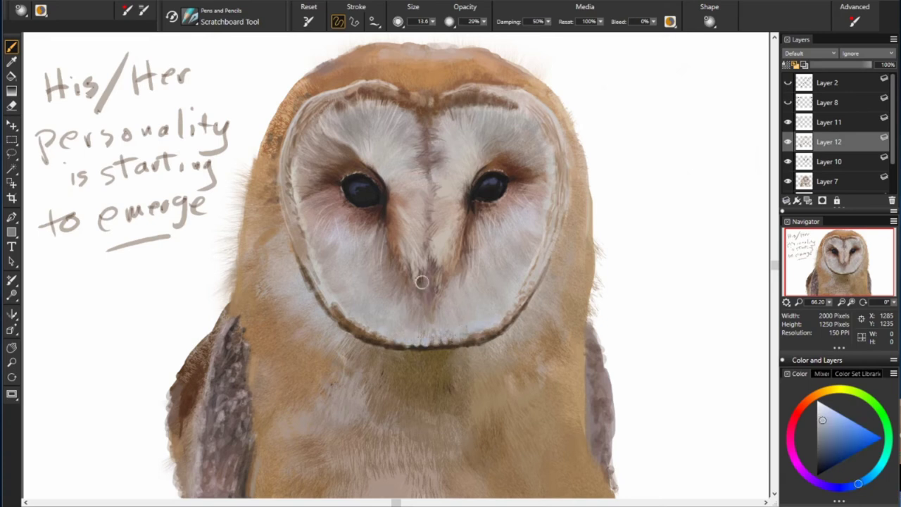
pyautogui.keyDown('alt'); pyautogui.click(479, 329); pyautogui.keyUp('alt')
# Refine the chin and face with sampled tans, lavender-grey, bluish-grey and dark orange-brown
pyautogui.keyDown('alt'); pyautogui.click(373, 339); pyautogui.keyUp('alt')
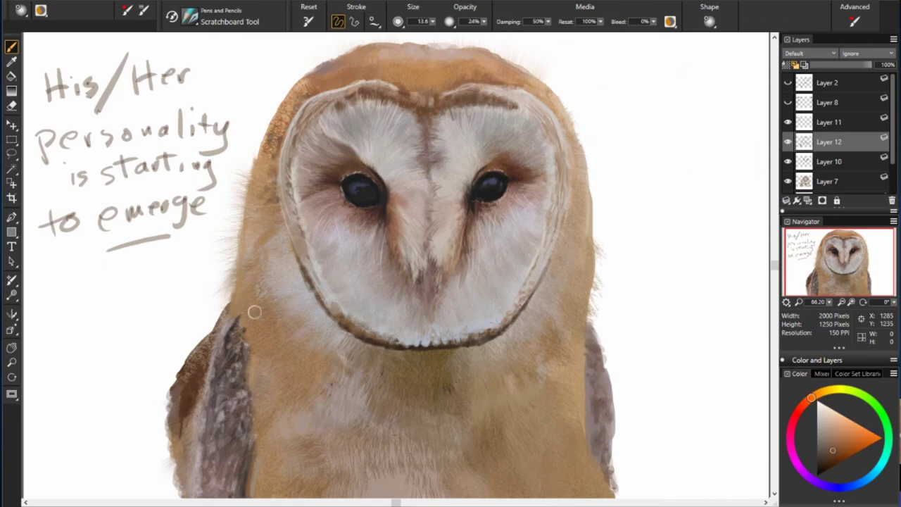
pyautogui.keyDown('alt'); pyautogui.click(305, 271); pyautogui.keyUp('alt')
pyautogui.keyDown('alt'); pyautogui.click(424, 341); pyautogui.keyUp('alt')
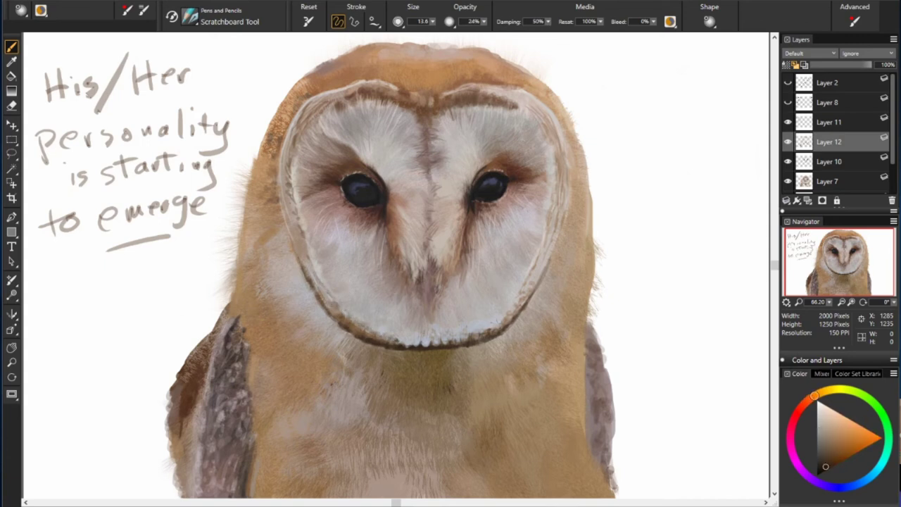
pyautogui.keyDown('alt'); pyautogui.click(336, 308); pyautogui.keyUp('alt')
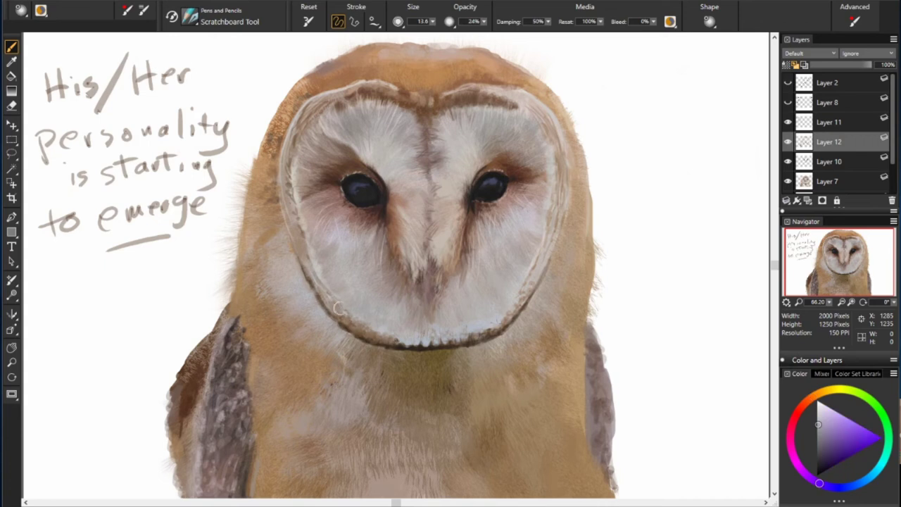
pyautogui.keyDown('alt'); pyautogui.click(409, 342); pyautogui.keyUp('alt')
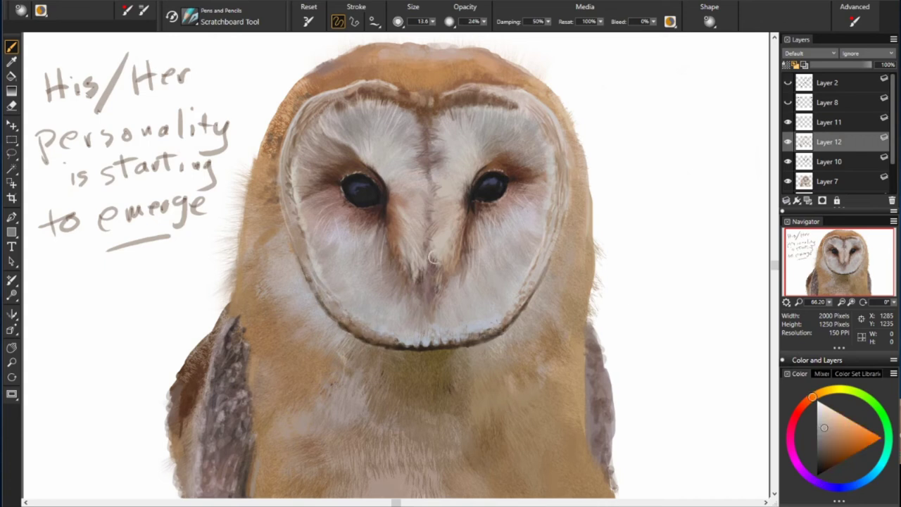
pyautogui.keyDown('alt'); pyautogui.click(588, 393); pyautogui.keyUp('alt')
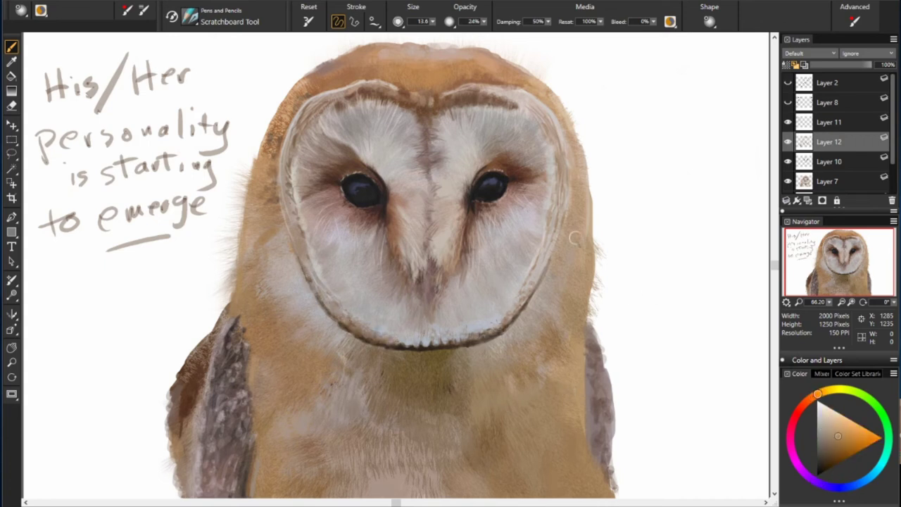
pyautogui.keyDown('alt'); pyautogui.click(377, 81); pyautogui.keyUp('alt')
# On the notes layer, handwrite a question asking whether the owl needs a mouth
pyautogui.moveTo(581, 42)
pyautogui.mouseDown()
pyautogui.moveTo(583, 67)
pyautogui.moveTo(707, 53)
pyautogui.mouseUp()
pyautogui.moveTo(607, 91); pyautogui.dragTo(741, 164)
pyautogui.moveTo(631, 193); pyautogui.dragTo(731, 203)
pyautogui.moveTo(665, 232); pyautogui.dragTo(676, 241)
pyautogui.moveTo(628, 278)
pyautogui.mouseDown()
pyautogui.moveTo(659, 261)
pyautogui.moveTo(733, 268)
pyautogui.mouseUp()
pyautogui.moveTo(746, 238); pyautogui.dragTo(752, 271)
# Draw an arrow to the beak and note that it is very faint
pyautogui.moveTo(632, 318); pyautogui.dragTo(439, 300)
pyautogui.moveTo(642, 306); pyautogui.dragTo(697, 328)
pyautogui.moveTo(637, 345); pyautogui.dragTo(745, 356)
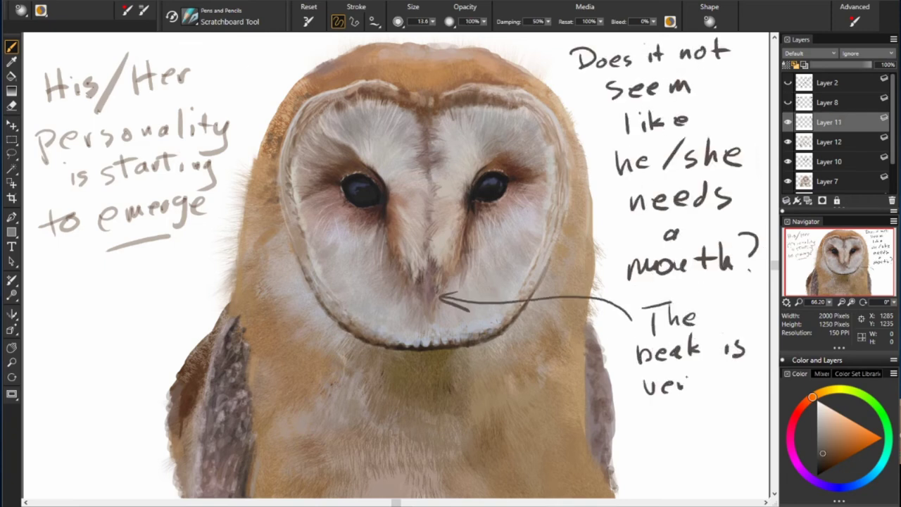
pyautogui.moveTo(637, 377); pyautogui.dragTo(711, 394)
pyautogui.moveTo(634, 440); pyautogui.dragTo(752, 422)
# On Layer 12, sample browns at lower opacity and darken the top of the owl's head
pyautogui.click(831, 143)
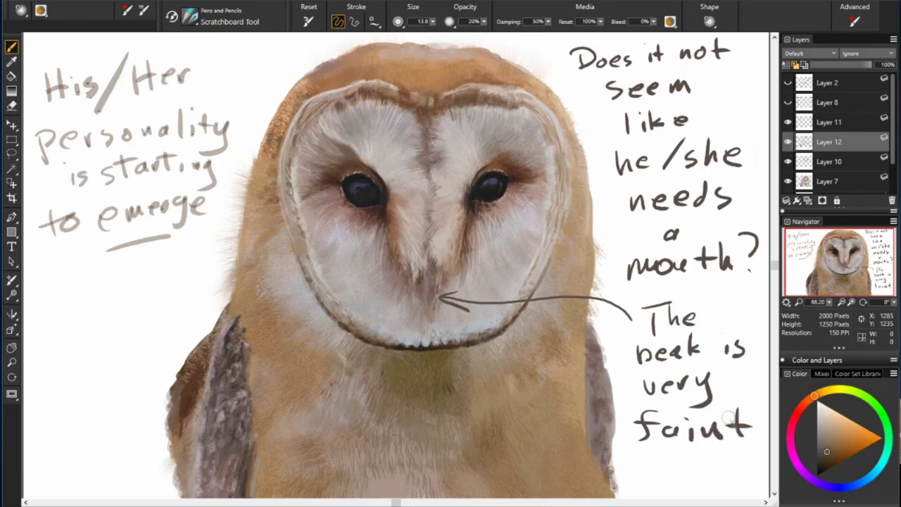
pyautogui.keyDown('alt'); pyautogui.click(403, 380); pyautogui.keyUp('alt')
pyautogui.press('4')
pyautogui.keyDown('alt'); pyautogui.click(232, 333); pyautogui.keyUp('alt')
pyautogui.keyDown('alt'); pyautogui.click(221, 352); pyautogui.keyUp('alt')
pyautogui.keyDown('alt'); pyautogui.click(183, 437); pyautogui.keyUp('alt')
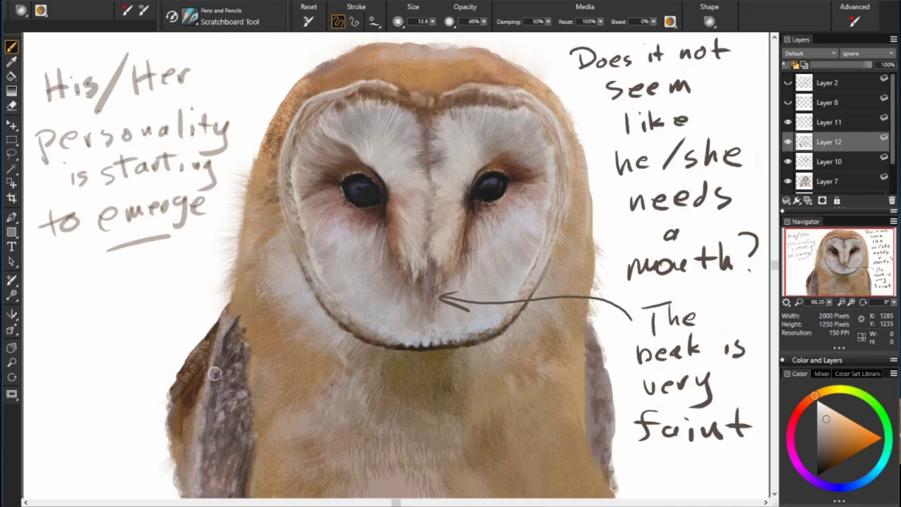
pyautogui.keyDown('alt'); pyautogui.click(227, 445); pyautogui.keyUp('alt')
pyautogui.keyDown('alt'); pyautogui.click(426, 279); pyautogui.keyUp('alt')
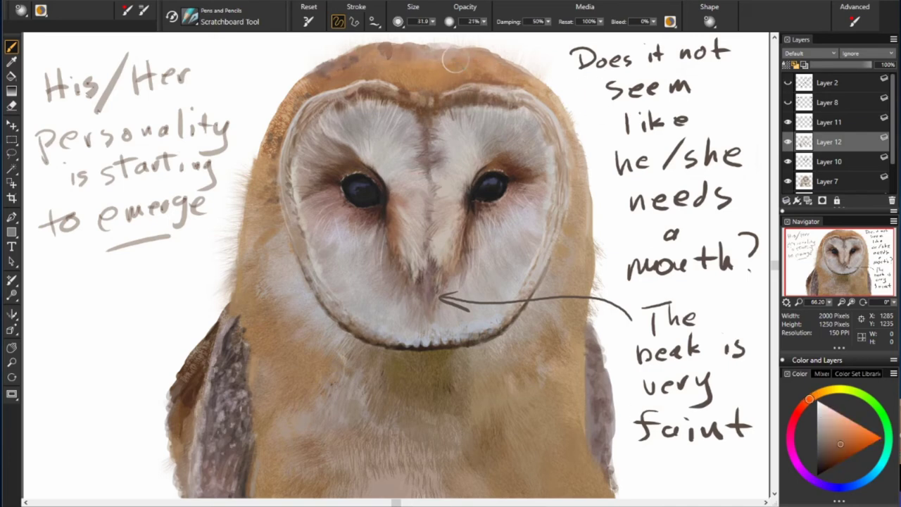
pyautogui.moveTo(451, 53); pyautogui.dragTo(496, 77)
pyautogui.moveTo(429, 70); pyautogui.dragTo(377, 43)
# On new Layer 13, darken the crown further with darker brown, then hide it to compare
pyautogui.hotkey('ctrl', 'shift', 'n')
pyautogui.keyDown('alt'); pyautogui.click(411, 78); pyautogui.keyUp('alt')
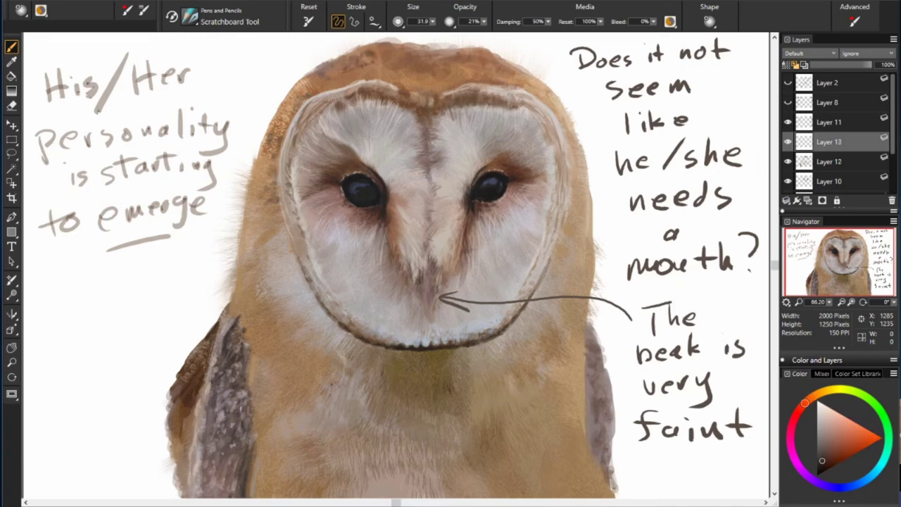
pyautogui.moveTo(393, 57)
pyautogui.mouseDown()
pyautogui.moveTo(458, 57)
pyautogui.moveTo(535, 78)
pyautogui.mouseUp()
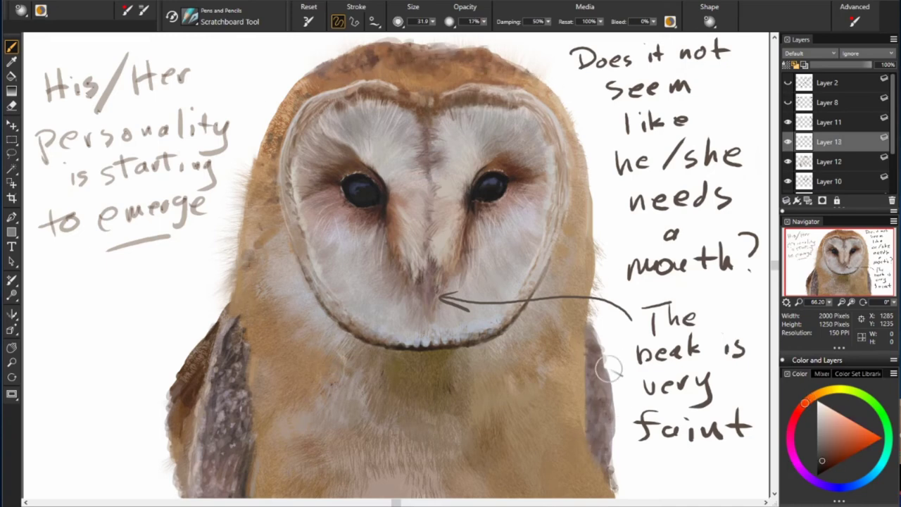
pyautogui.click(788, 141)
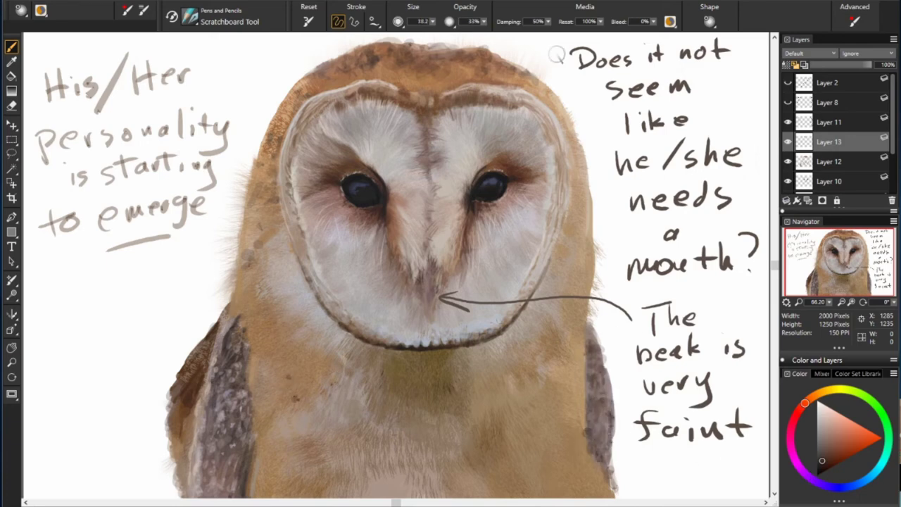
# Dab dark speckles up the owl's left side and across the lower chest
pyautogui.moveTo(289, 368)
pyautogui.mouseDown()
pyautogui.moveTo(265, 349)
pyautogui.moveTo(251, 258)
pyautogui.moveTo(265, 182)
pyautogui.mouseUp()
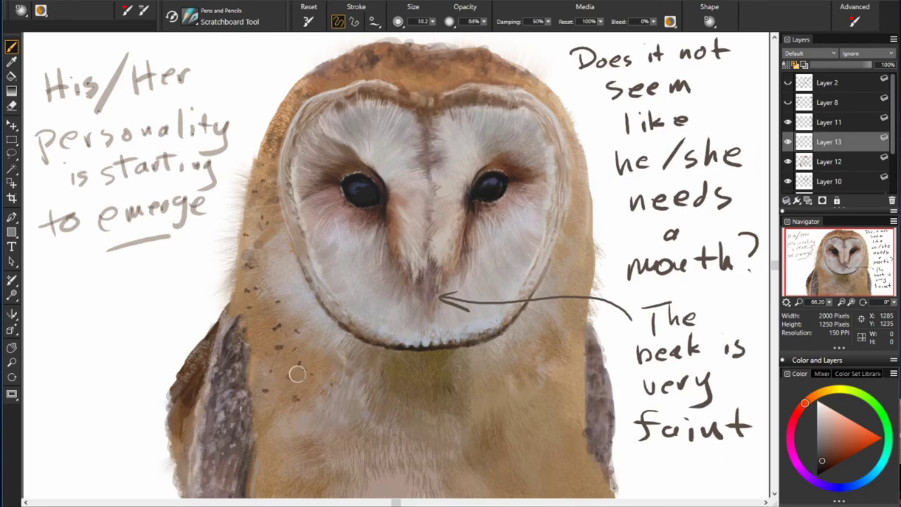
pyautogui.click(277, 427)
pyautogui.click(345, 478)
pyautogui.click(359, 418)
pyautogui.click(457, 447)
# On Layer 11, write 'The scratch-board tools permit great random edges' with arrows to the speckles
pyautogui.click(830, 122)
pyautogui.moveTo(37, 289)
pyautogui.mouseDown()
pyautogui.moveTo(82, 304)
pyautogui.moveTo(200, 262)
pyautogui.mouseUp()
pyautogui.moveTo(36, 331)
pyautogui.mouseDown()
pyautogui.moveTo(85, 342)
pyautogui.moveTo(204, 310)
pyautogui.mouseUp()
pyautogui.moveTo(34, 356)
pyautogui.mouseDown()
pyautogui.moveTo(145, 345)
pyautogui.moveTo(84, 405)
pyautogui.moveTo(155, 409)
pyautogui.mouseUp()
pyautogui.moveTo(35, 486); pyautogui.dragTo(116, 451)
pyautogui.moveTo(141, 448)
pyautogui.mouseDown()
pyautogui.moveTo(264, 423)
pyautogui.moveTo(273, 353)
pyautogui.mouseUp()
pyautogui.moveTo(152, 415); pyautogui.dragTo(271, 331)
pyautogui.moveTo(157, 389); pyautogui.dragTo(248, 309)
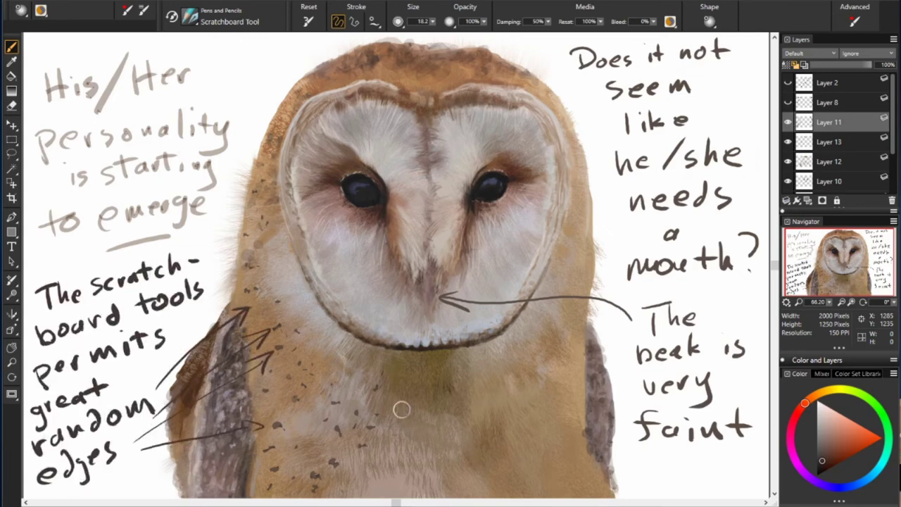
# Back on Layer 13, dab more dark speckles across the lower chest
pyautogui.click(829, 141)
pyautogui.click(406, 428)
pyautogui.click(443, 455)
pyautogui.click(400, 466)
pyautogui.click(353, 474)
pyautogui.click(441, 486)
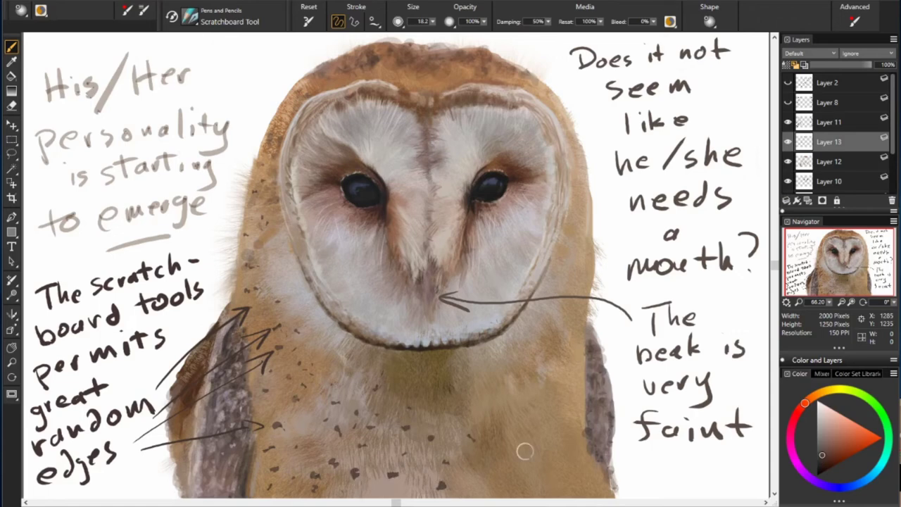
# Speckle the owl's right lower chest and side, then texture and fleck the crown
pyautogui.click(527, 355)
pyautogui.click(508, 376)
pyautogui.click(539, 428)
pyautogui.click(512, 470)
pyautogui.click(552, 485)
pyautogui.click(561, 459)
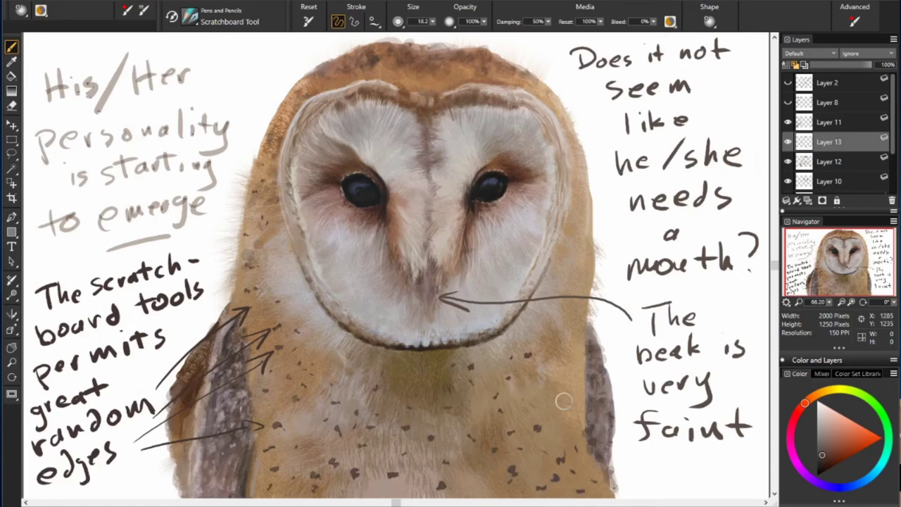
pyautogui.moveTo(486, 45); pyautogui.dragTo(380, 48)
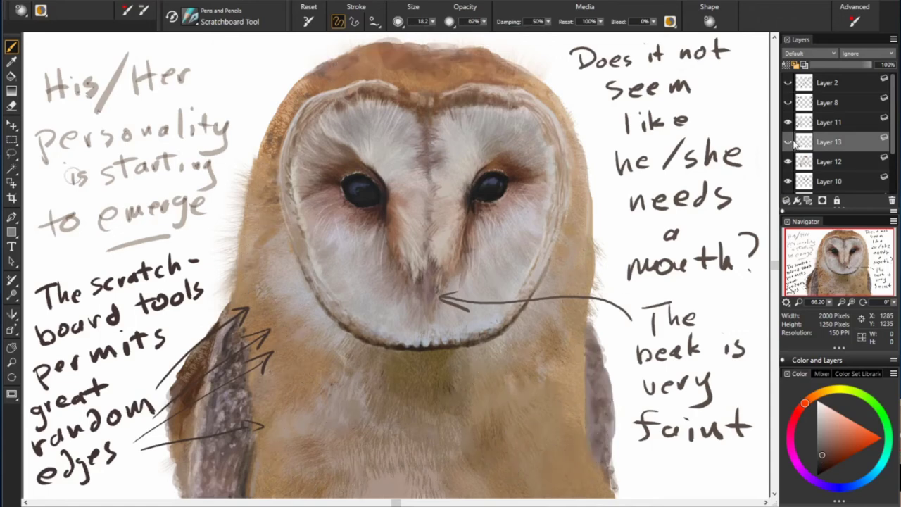
pyautogui.click(506, 62)
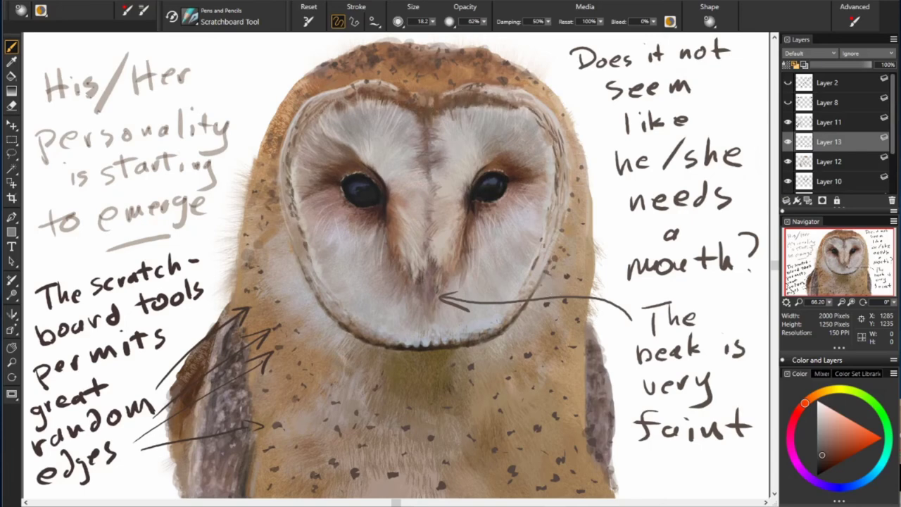
# Hide the old notes and, on a new layer, note that the spots look good and need colouring
pyautogui.click(788, 122)
pyautogui.hotkey('ctrl', 'shift', 'n')
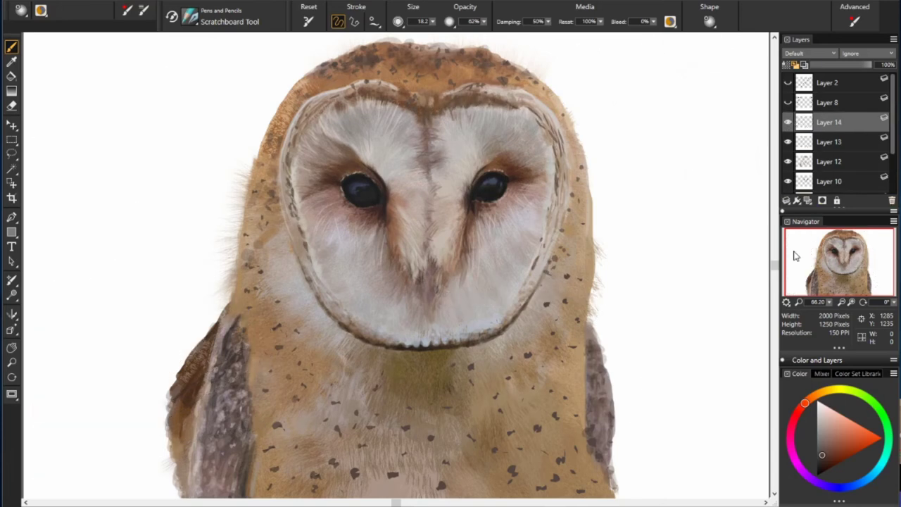
pyautogui.moveTo(576, 46)
pyautogui.mouseDown()
pyautogui.moveTo(576, 59)
pyautogui.moveTo(718, 55)
pyautogui.mouseUp()
pyautogui.moveTo(590, 77); pyautogui.dragTo(712, 88)
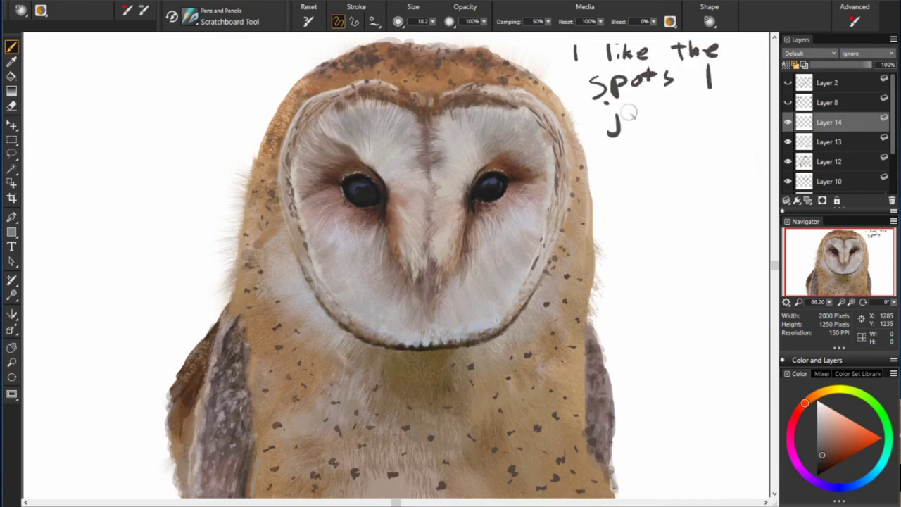
pyautogui.moveTo(610, 105); pyautogui.dragTo(757, 112)
pyautogui.moveTo(639, 137); pyautogui.dragTo(718, 137)
pyautogui.moveTo(616, 169)
pyautogui.mouseDown()
pyautogui.moveTo(704, 180)
pyautogui.moveTo(768, 148)
pyautogui.mouseUp()
pyautogui.moveTo(611, 211); pyautogui.dragTo(707, 218)
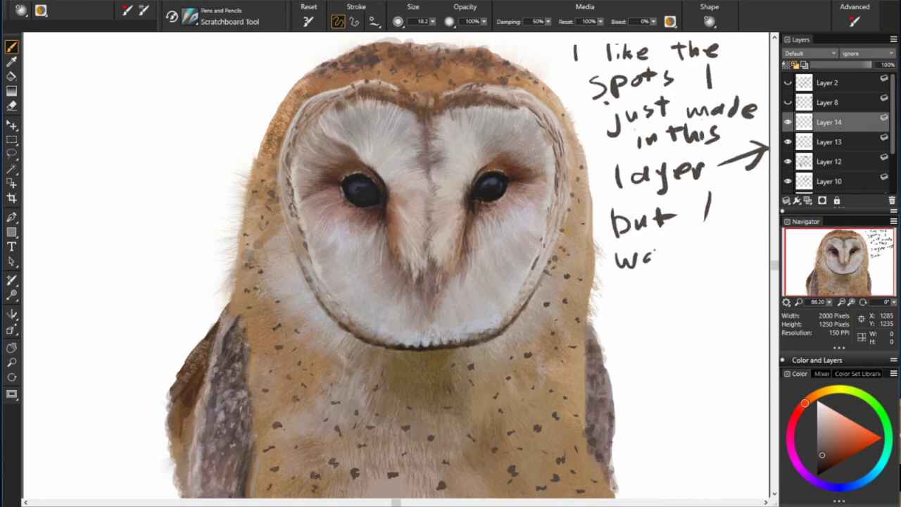
pyautogui.moveTo(616, 257); pyautogui.dragTo(711, 246)
pyautogui.moveTo(609, 292); pyautogui.dragTo(745, 282)
# Add a curved arrow and a note about turning that layer's transparency ON, underlined
pyautogui.moveTo(619, 317); pyautogui.dragTo(729, 338)
pyautogui.moveTo(674, 363)
pyautogui.mouseDown()
pyautogui.moveTo(182, 71)
pyautogui.moveTo(176, 88)
pyautogui.mouseUp()
pyautogui.moveTo(42, 117); pyautogui.dragTo(181, 127)
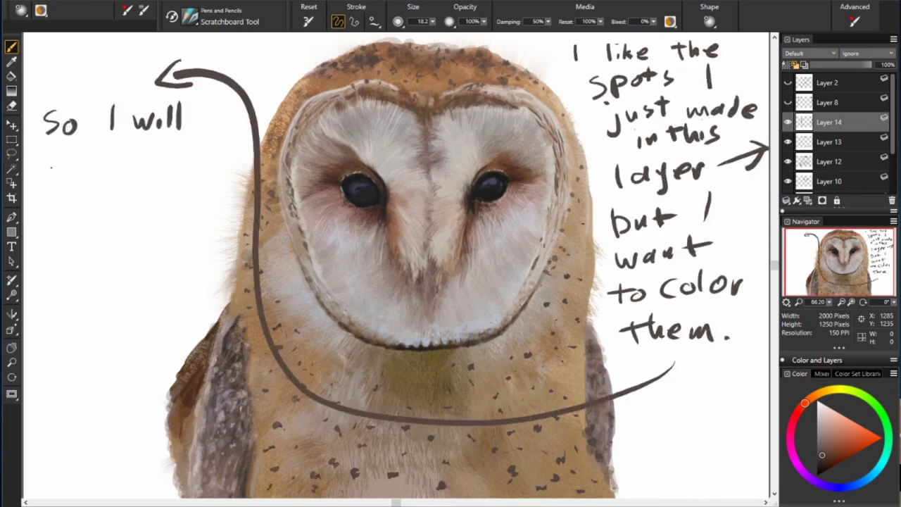
pyautogui.moveTo(38, 155); pyautogui.dragTo(116, 204)
pyautogui.moveTo(31, 239); pyautogui.dragTo(156, 240)
pyautogui.moveTo(28, 300); pyautogui.dragTo(224, 245)
pyautogui.moveTo(43, 331); pyautogui.dragTo(118, 324)
pyautogui.moveTo(53, 378); pyautogui.dragTo(112, 365)
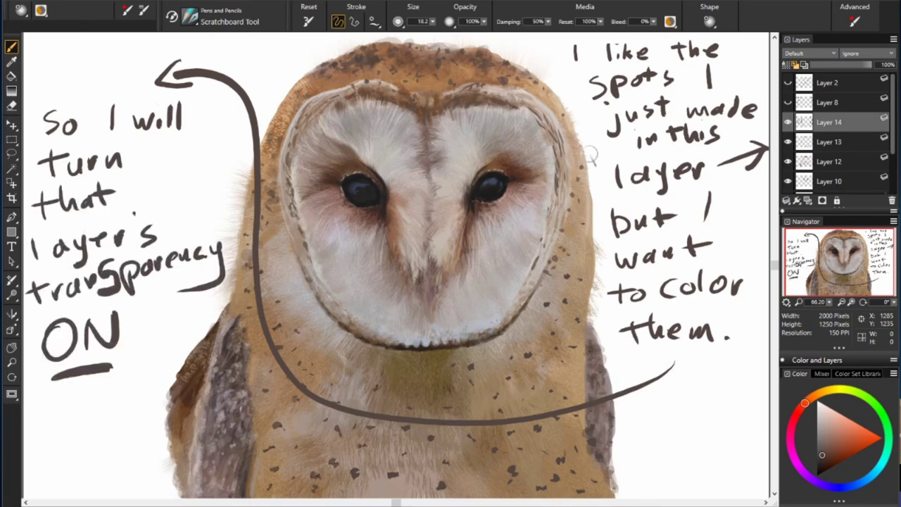
pyautogui.moveTo(151, 319); pyautogui.dragTo(766, 63)
# Hide the notes, select Layer 13, enlarge the brush and pick red-browns at 70% opacity
pyautogui.click(830, 141)
pyautogui.click(788, 122)
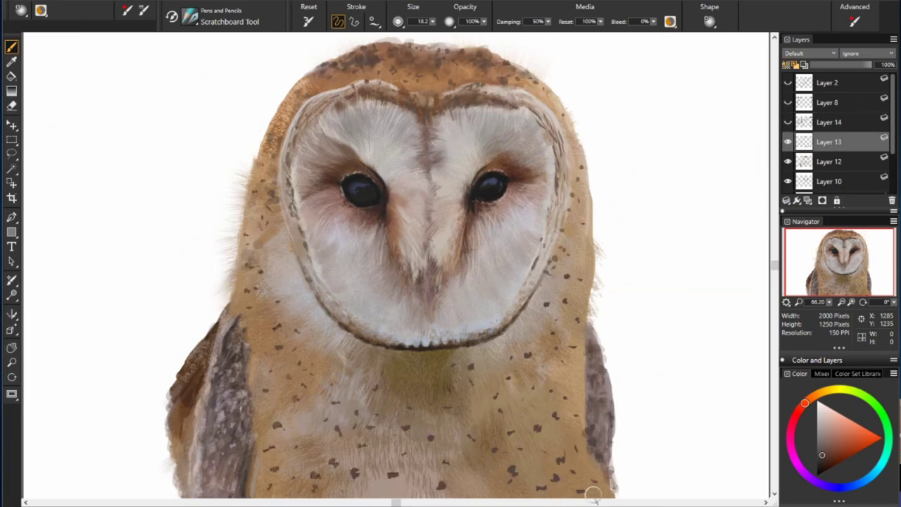
pyautogui.moveTo(473, 21); pyautogui.dragTo(465, 32)
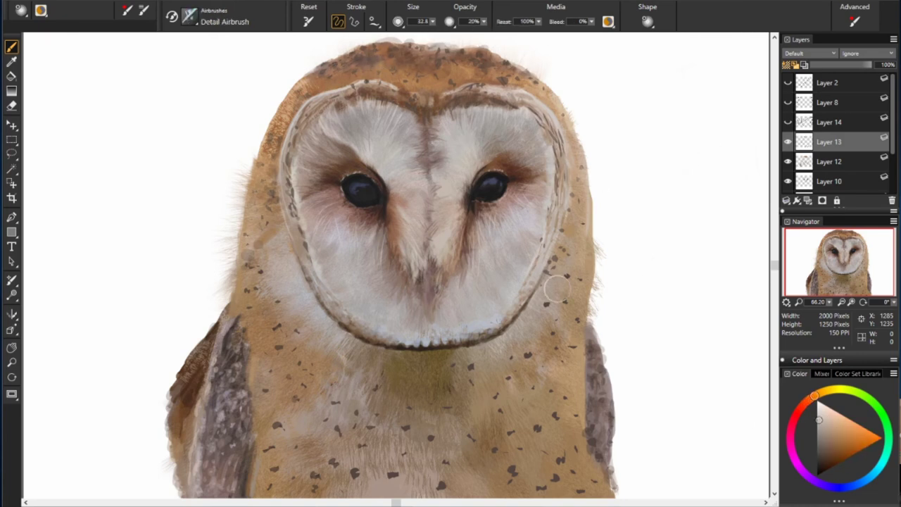
pyautogui.keyDown('alt'); pyautogui.click(260, 185); pyautogui.keyUp('alt')
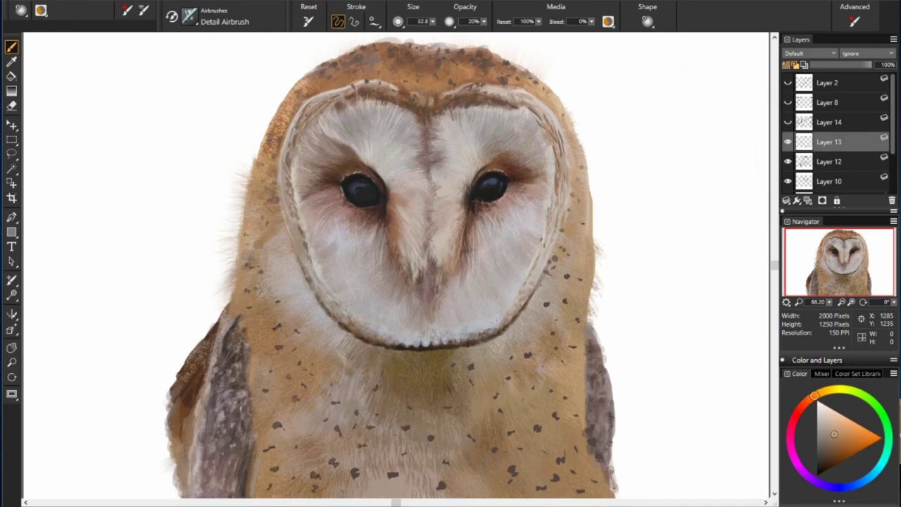
pyautogui.keyDown('alt'); pyautogui.click(289, 313); pyautogui.keyUp('alt')
pyautogui.press('7')
# Sample face and chest colours and pick orange to orange-red shades for recolouring the spots
pyautogui.keyDown('alt'); pyautogui.click(433, 305); pyautogui.keyUp('alt')
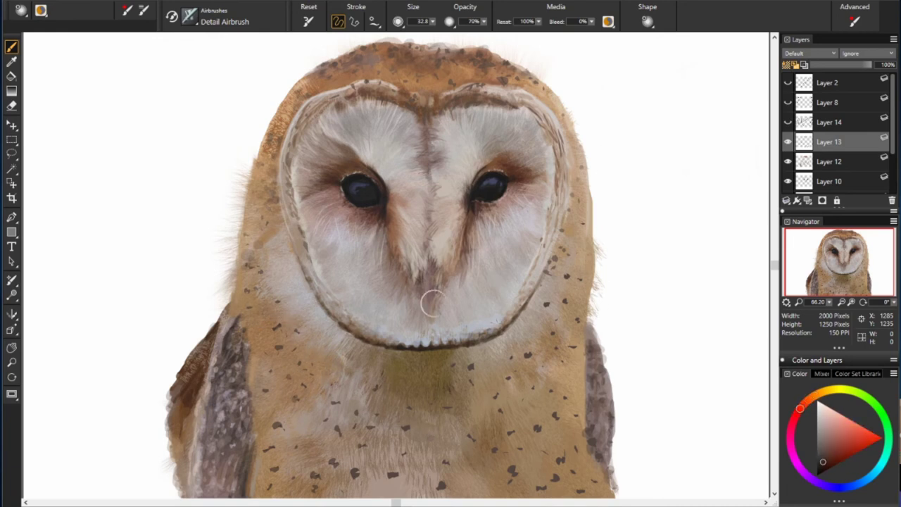
pyautogui.click(815, 395)
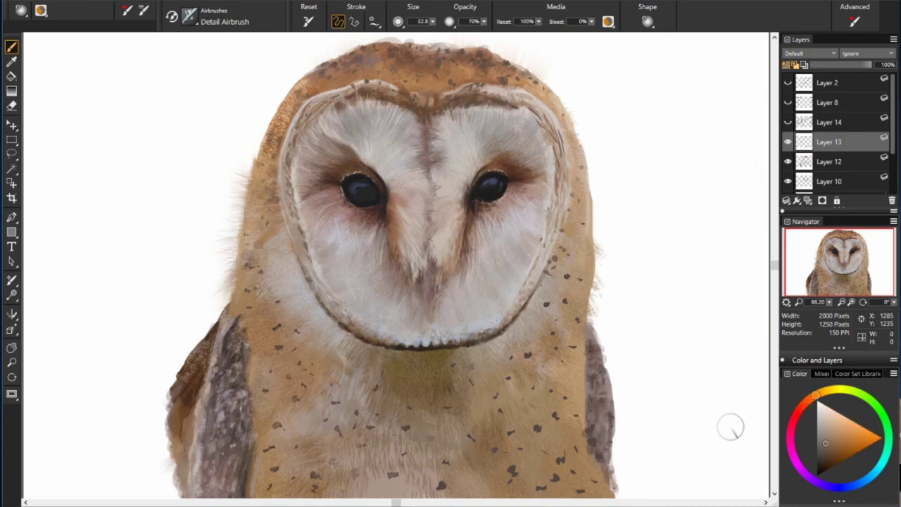
pyautogui.keyDown('alt'); pyautogui.click(520, 479); pyautogui.keyUp('alt')
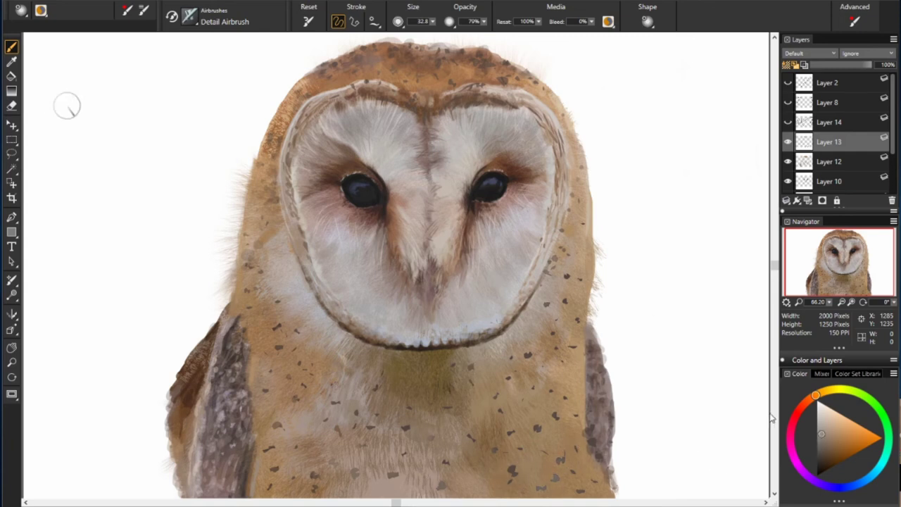
pyautogui.click(805, 402)
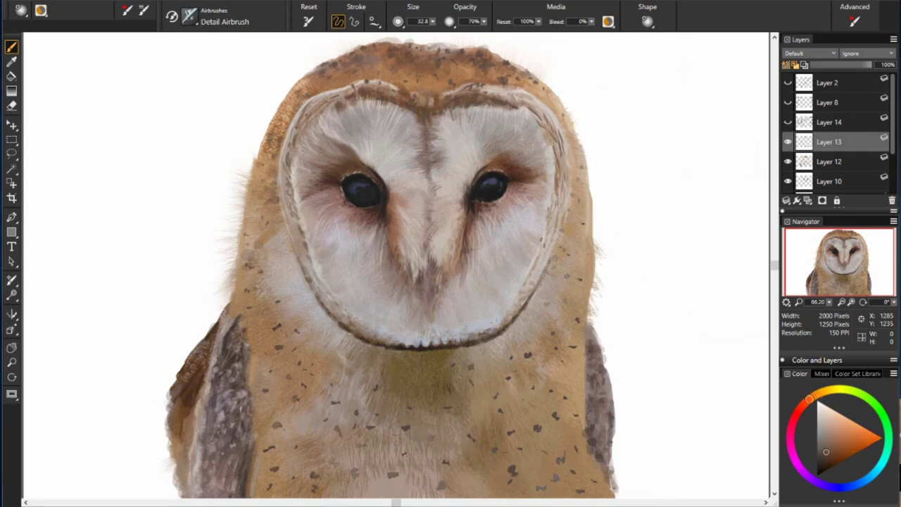
pyautogui.click(826, 448)
pyautogui.keyDown('alt'); pyautogui.click(596, 458); pyautogui.keyUp('alt')
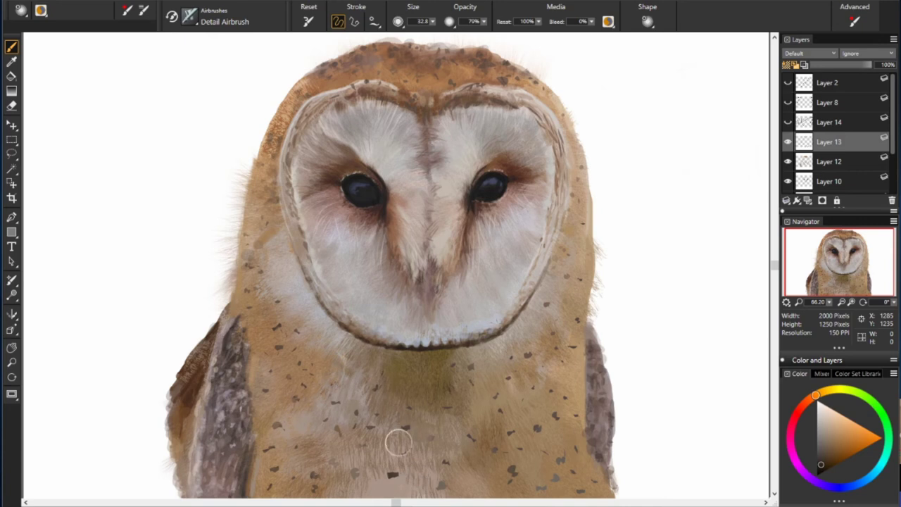
# Show the notes layer and write an underlined 'Time to finish!' at the top left
pyautogui.click(828, 102)
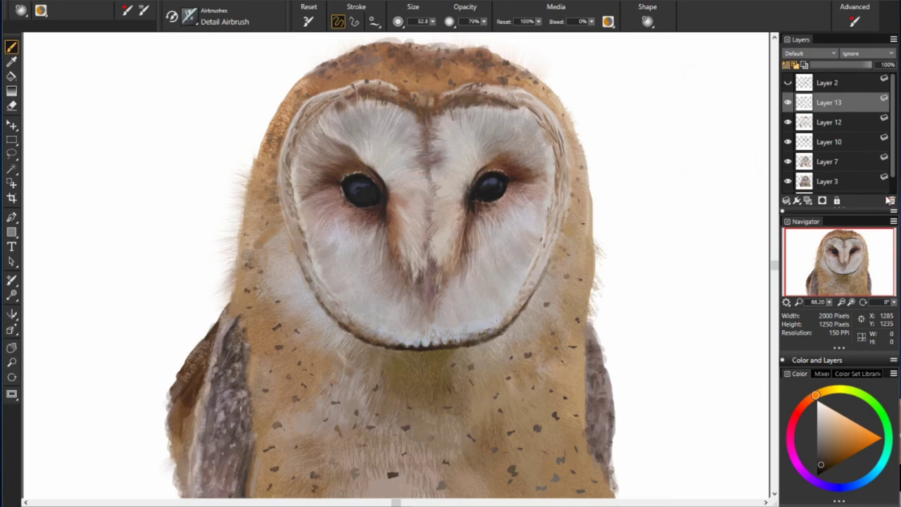
pyautogui.press('Delete')
pyautogui.click(788, 102)
pyautogui.moveTo(63, 60)
pyautogui.mouseDown()
pyautogui.moveTo(65, 85)
pyautogui.moveTo(121, 85)
pyautogui.mouseUp()
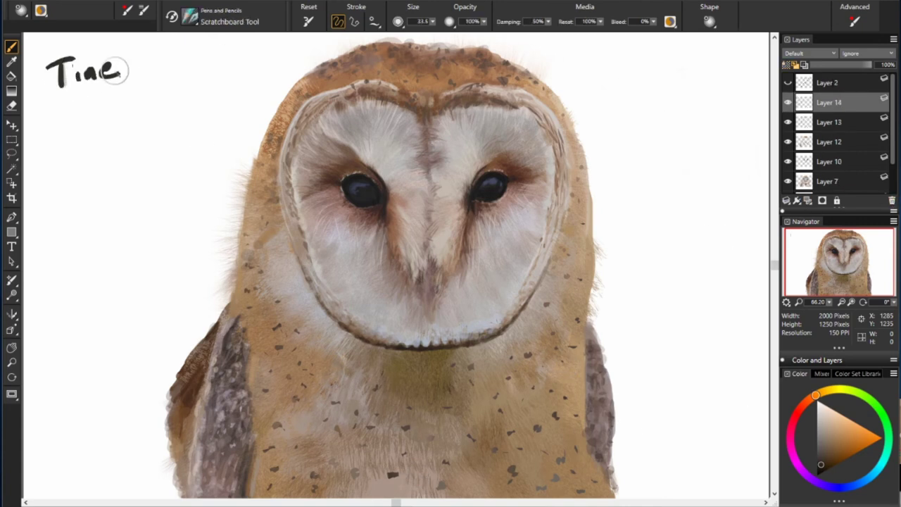
pyautogui.moveTo(41, 113); pyautogui.dragTo(204, 99)
pyautogui.moveTo(49, 148); pyautogui.dragTo(132, 128)
# Add a new layer above Layer 13 and sample head and cheek browns at lower opacity
pyautogui.click(829, 122)
pyautogui.click(807, 201)
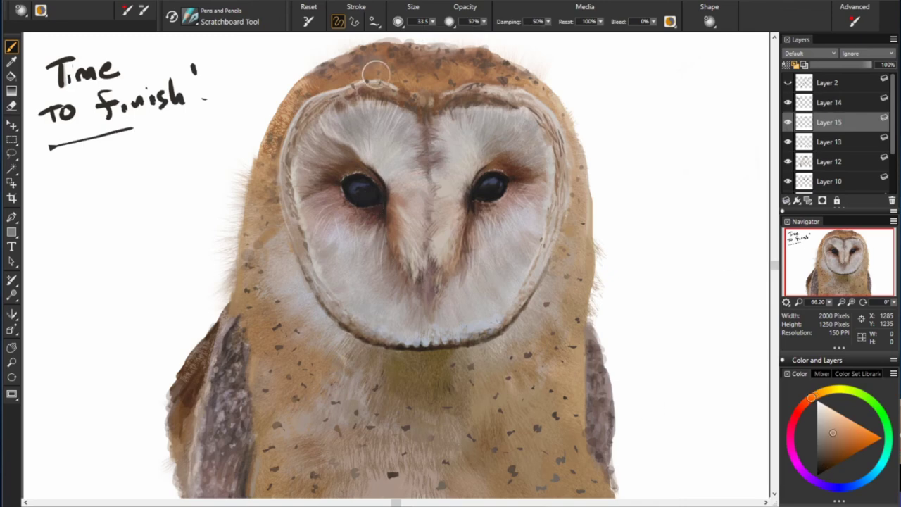
pyautogui.keyDown('alt'); pyautogui.click(373, 74); pyautogui.keyUp('alt')
pyautogui.press('3')
pyautogui.press('8')
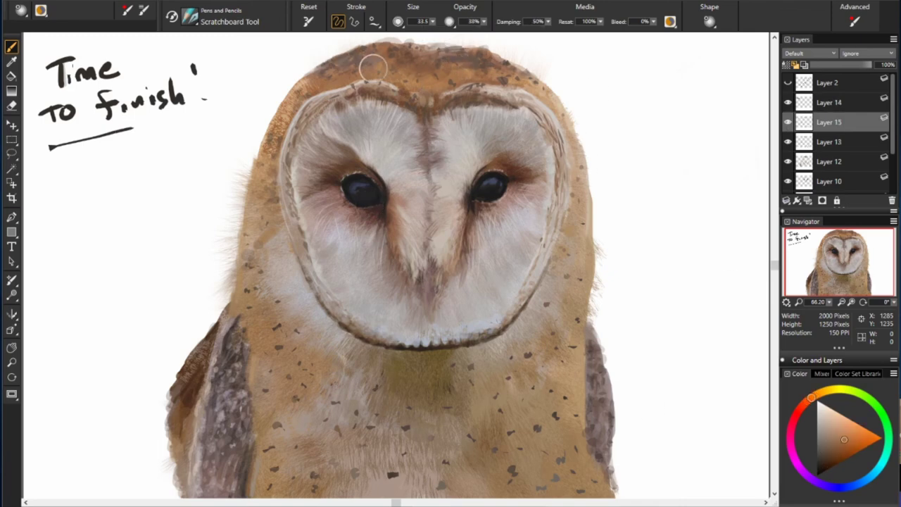
pyautogui.keyDown('alt'); pyautogui.click(352, 83); pyautogui.keyUp('alt')
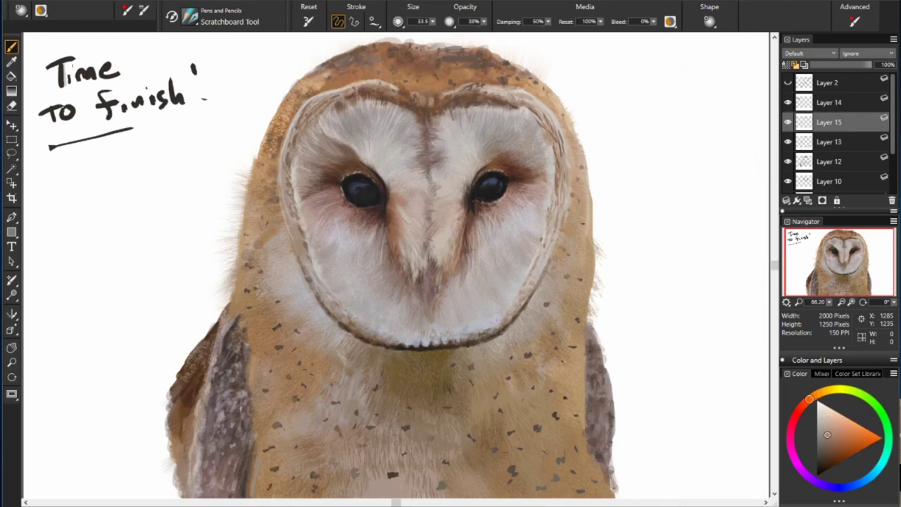
pyautogui.keyDown('alt'); pyautogui.click(292, 92); pyautogui.keyUp('alt')
pyautogui.keyDown('alt'); pyautogui.click(337, 203); pyautogui.keyUp('alt')
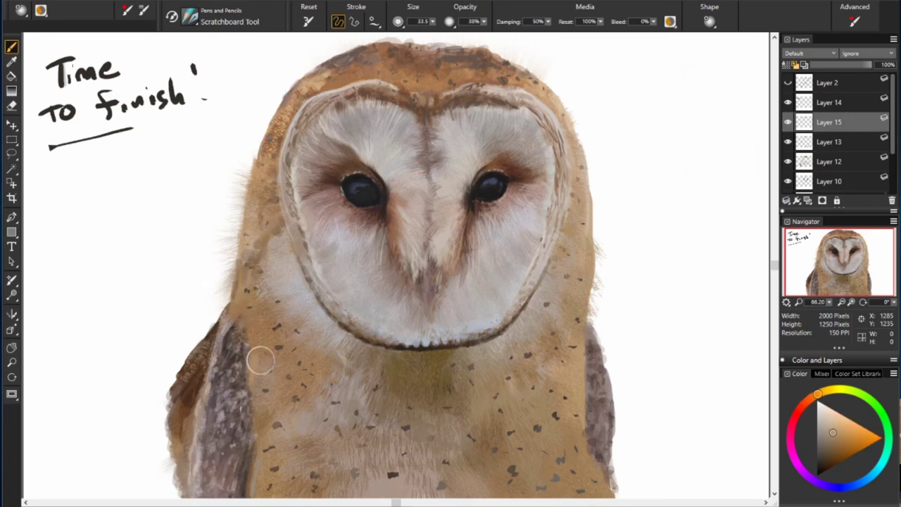
# Sample orange and pale greyish-lilac tones from across the owl's chest and right side
pyautogui.keyDown('alt'); pyautogui.click(266, 416); pyautogui.keyUp('alt')
pyautogui.keyDown('alt'); pyautogui.click(240, 458); pyautogui.keyUp('alt')
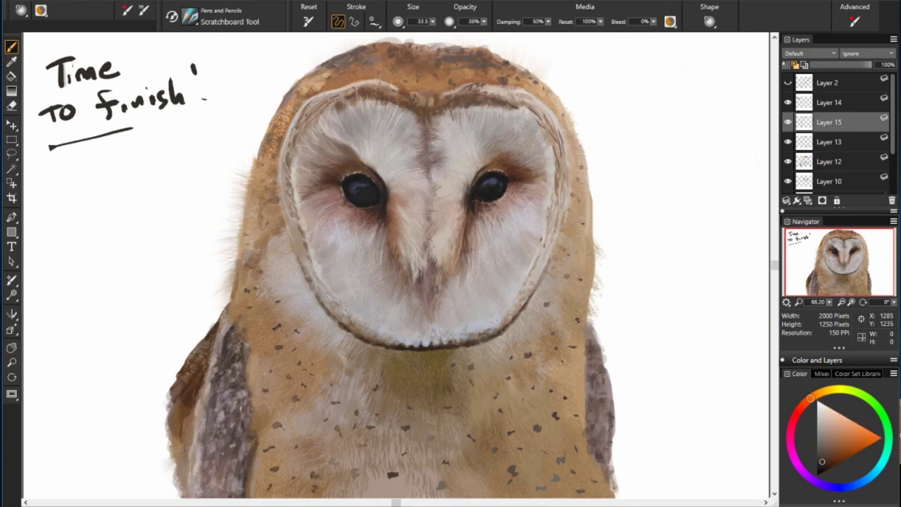
pyautogui.keyDown('alt'); pyautogui.click(208, 371); pyautogui.keyUp('alt')
pyautogui.keyDown('alt'); pyautogui.click(553, 357); pyautogui.keyUp('alt')
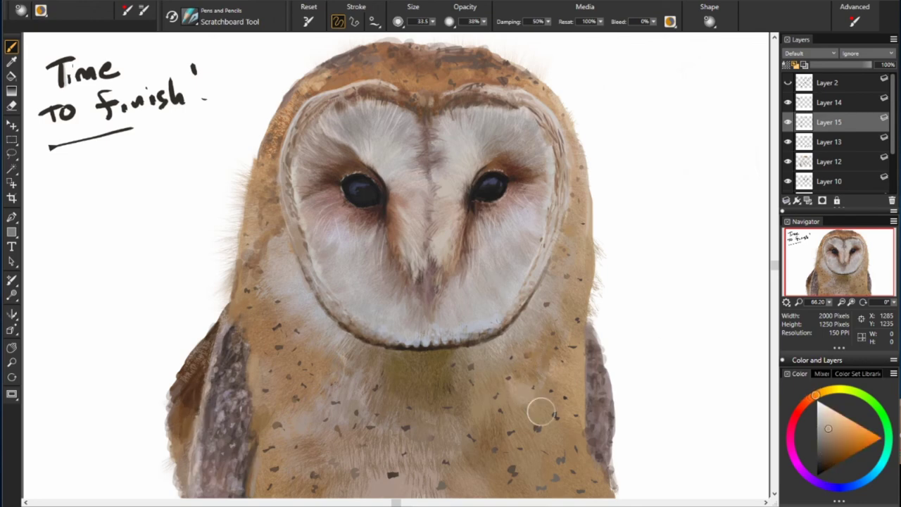
pyautogui.keyDown('alt'); pyautogui.click(370, 352); pyautogui.keyUp('alt')
pyautogui.keyDown('alt'); pyautogui.click(535, 356); pyautogui.keyUp('alt')
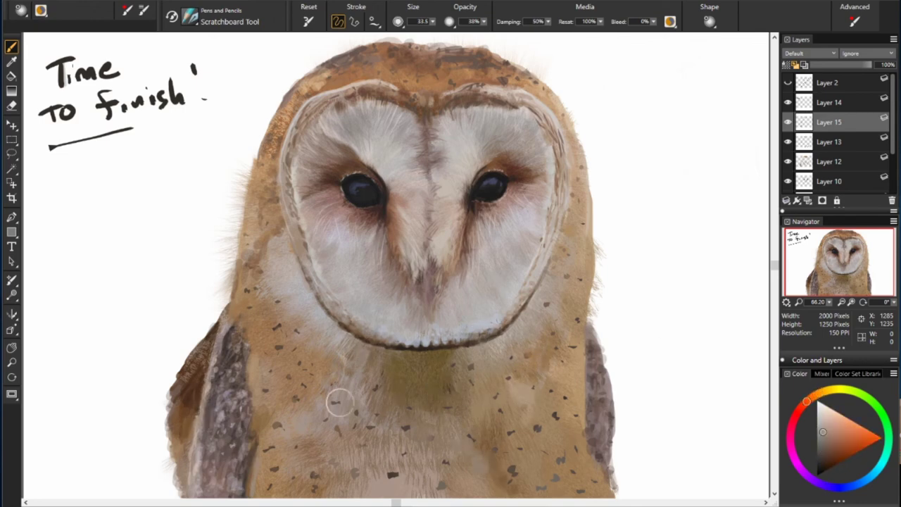
pyautogui.keyDown('alt'); pyautogui.click(285, 424); pyautogui.keyUp('alt')
pyautogui.keyDown('alt'); pyautogui.click(517, 451); pyautogui.keyUp('alt')
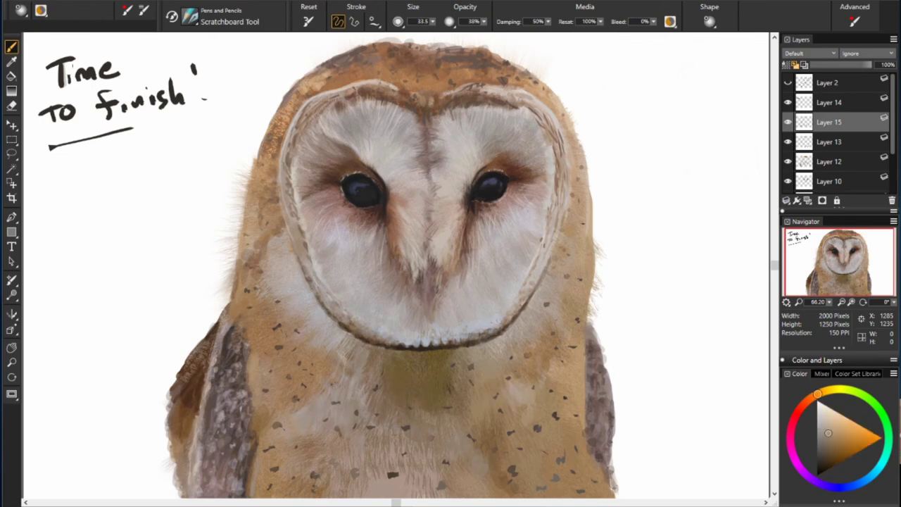
# Sample dark browns near the eye, facial rim and crown, and dab brown on the right chest
pyautogui.keyDown('alt'); pyautogui.click(549, 152); pyautogui.keyUp('alt')
pyautogui.keyDown('alt'); pyautogui.click(475, 210); pyautogui.keyUp('alt')
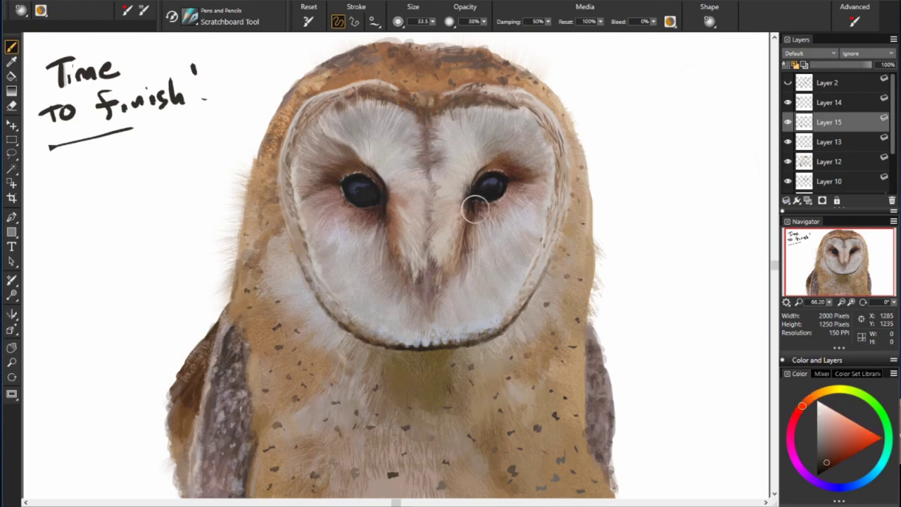
pyautogui.keyDown('alt'); pyautogui.click(388, 198); pyautogui.keyUp('alt')
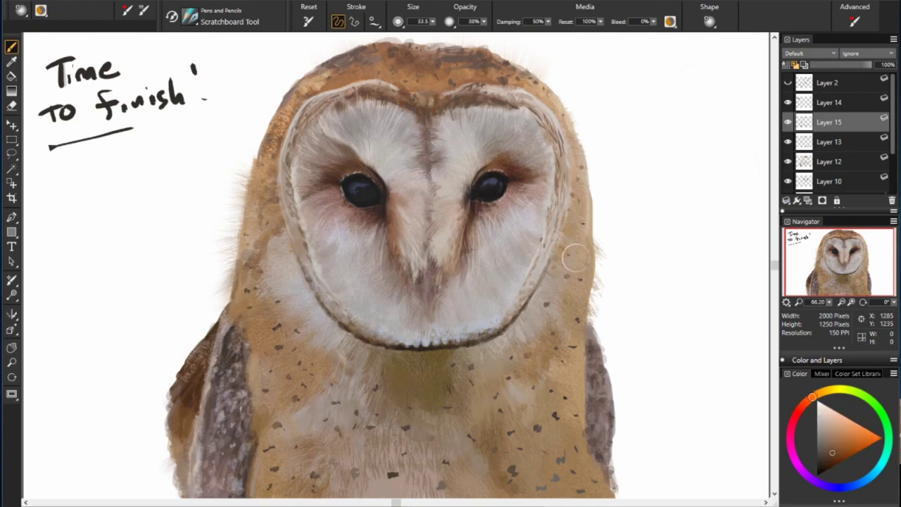
pyautogui.keyDown('alt'); pyautogui.click(307, 118); pyautogui.keyUp('alt')
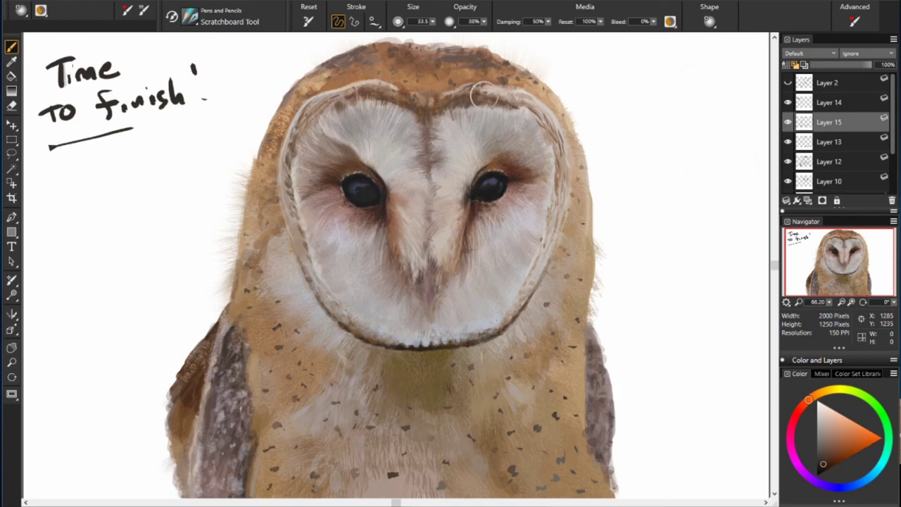
pyautogui.keyDown('alt'); pyautogui.click(407, 101); pyautogui.keyUp('alt')
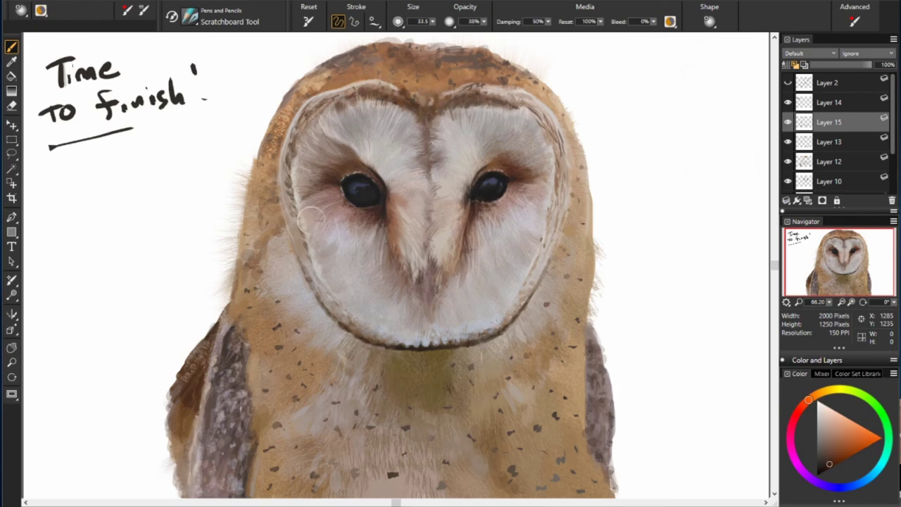
pyautogui.keyDown('alt'); pyautogui.click(310, 279); pyautogui.keyUp('alt')
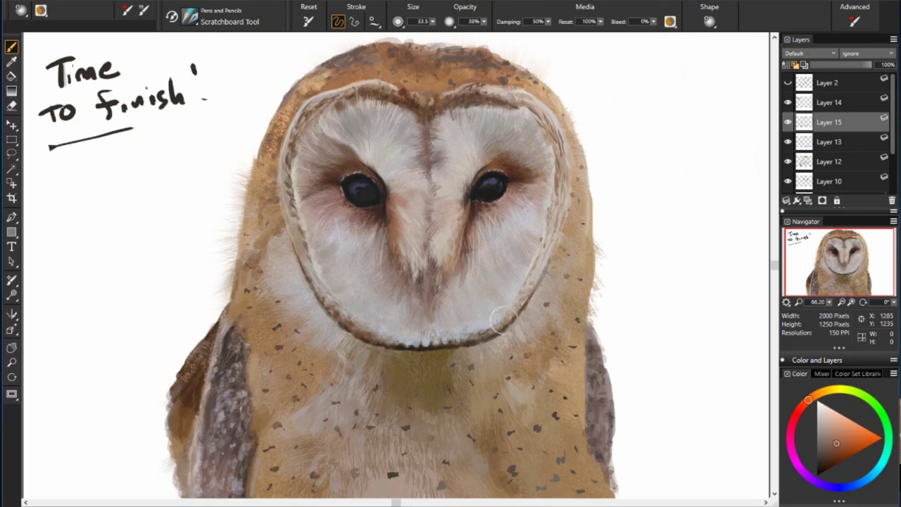
pyautogui.keyDown('alt'); pyautogui.click(452, 81); pyautogui.keyUp('alt')
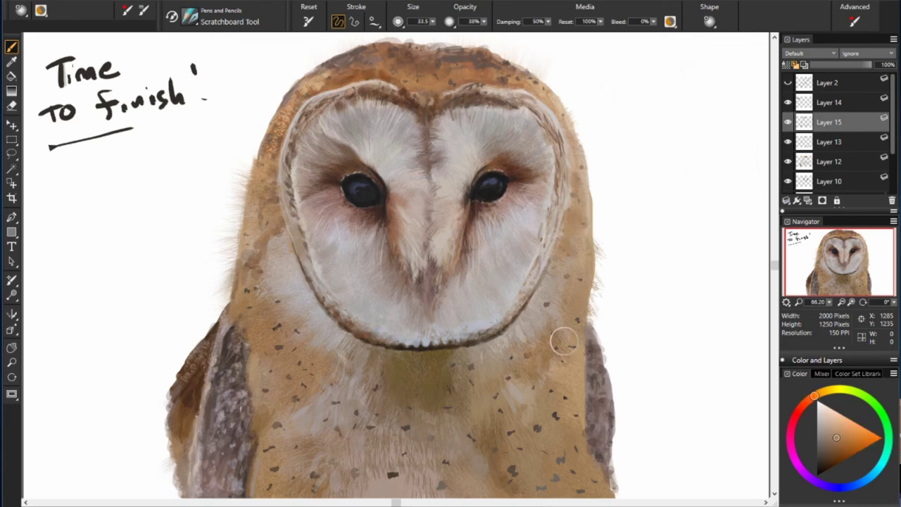
pyautogui.moveTo(564, 342)
pyautogui.mouseDown()
pyautogui.moveTo(570, 369)
pyautogui.moveTo(548, 331)
pyautogui.moveTo(542, 367)
pyautogui.mouseUp()
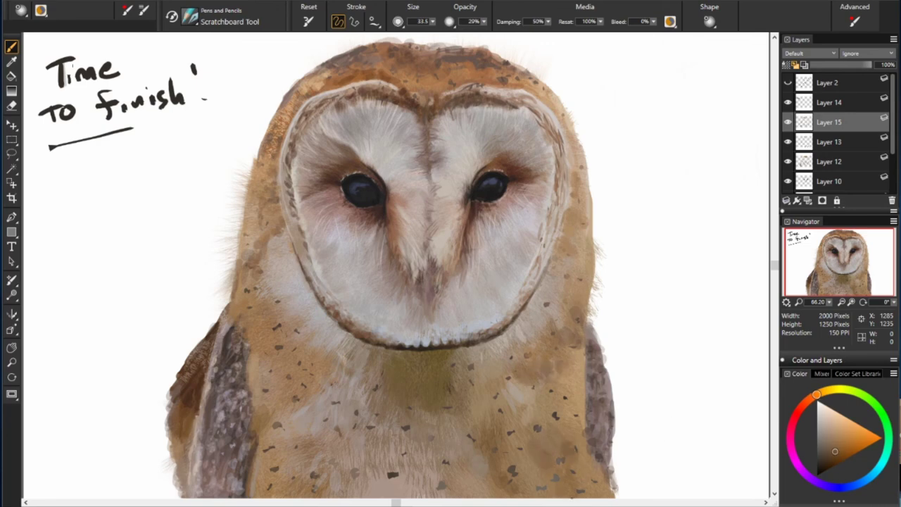
pyautogui.keyDown('alt'); pyautogui.click(428, 371); pyautogui.keyUp('alt')
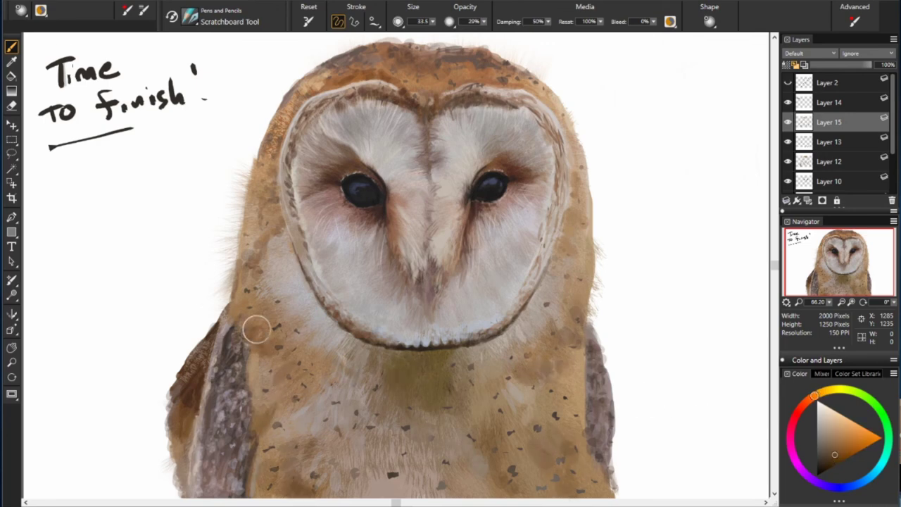
# Back on Layer 15, sample light greys, grey-blue, near-black and orange-brown from the owl
pyautogui.click(829, 141)
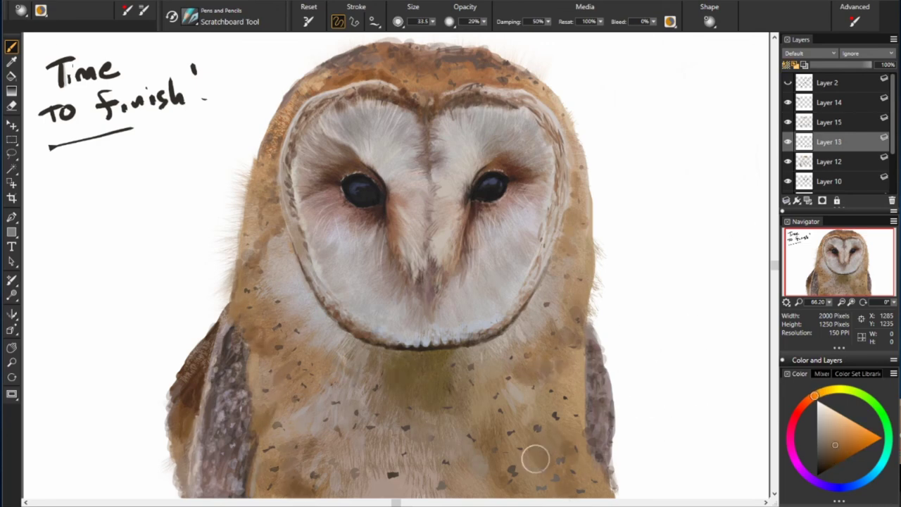
pyautogui.click(831, 122)
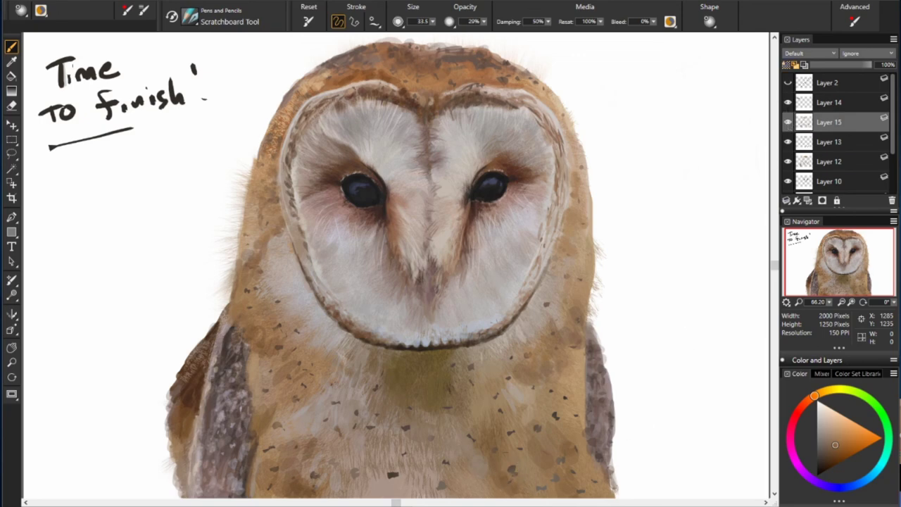
pyautogui.keyDown('alt'); pyautogui.click(280, 230); pyautogui.keyUp('alt')
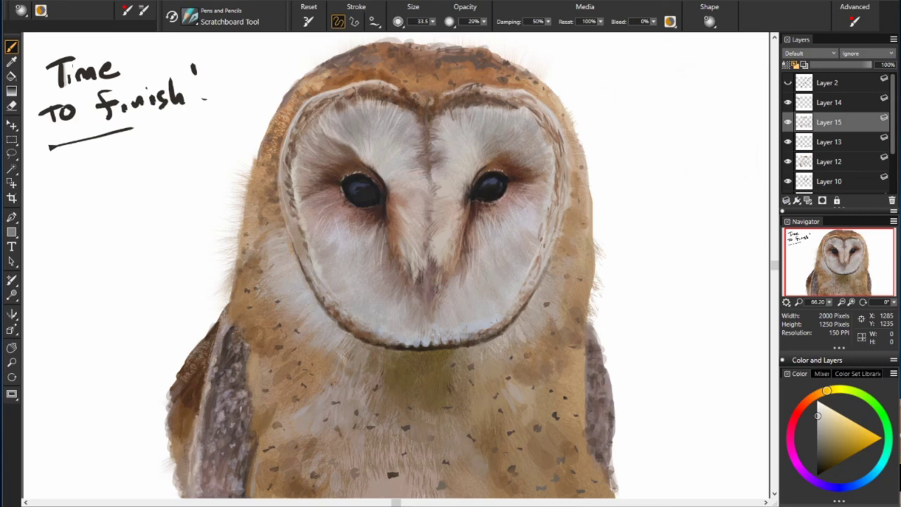
pyautogui.keyDown('alt'); pyautogui.click(424, 340); pyautogui.keyUp('alt')
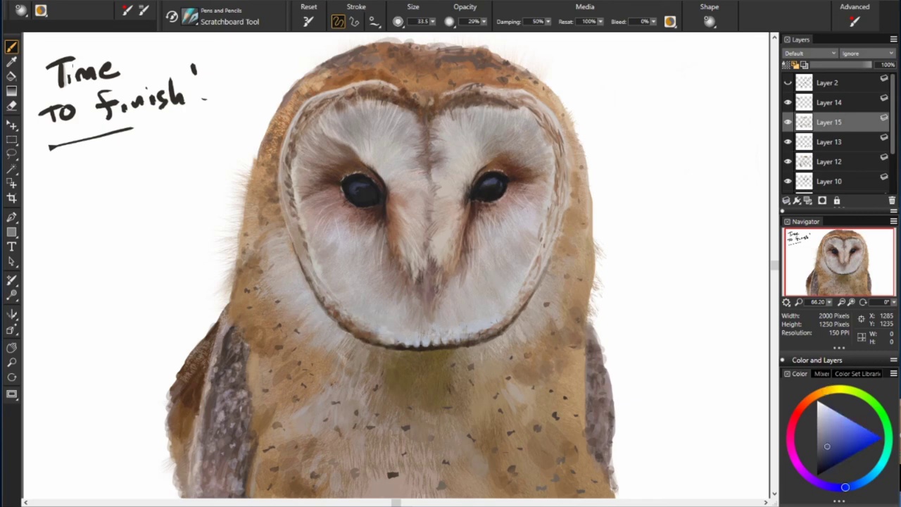
pyautogui.keyDown('alt'); pyautogui.click(482, 230); pyautogui.keyUp('alt')
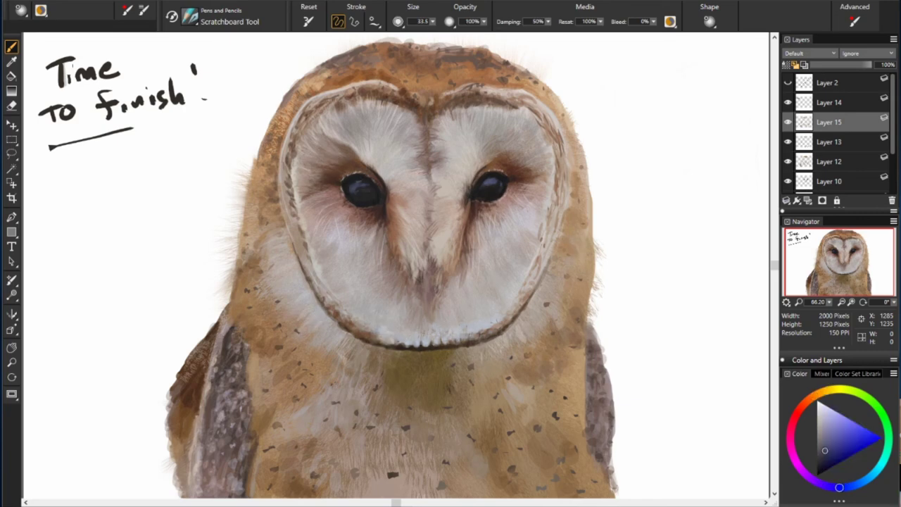
pyautogui.keyDown('alt'); pyautogui.click(611, 215); pyautogui.keyUp('alt')
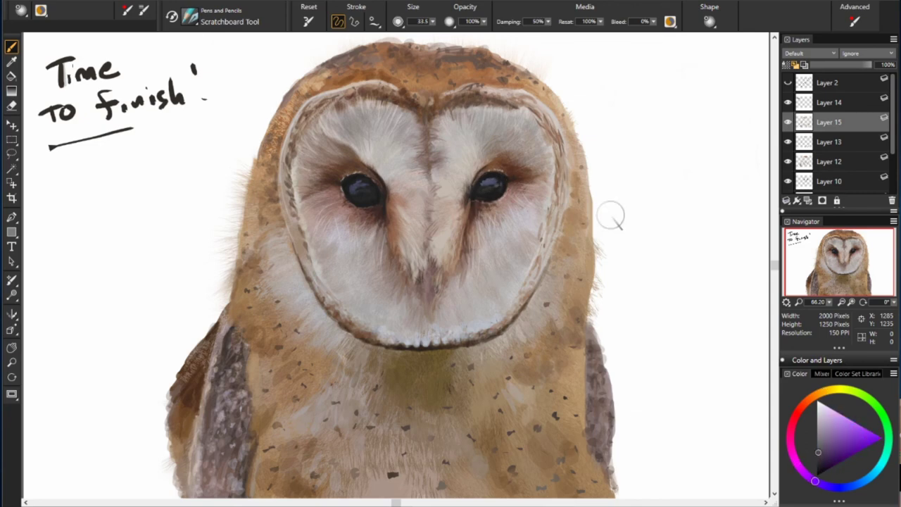
pyautogui.keyDown('alt'); pyautogui.click(360, 191); pyautogui.keyUp('alt')
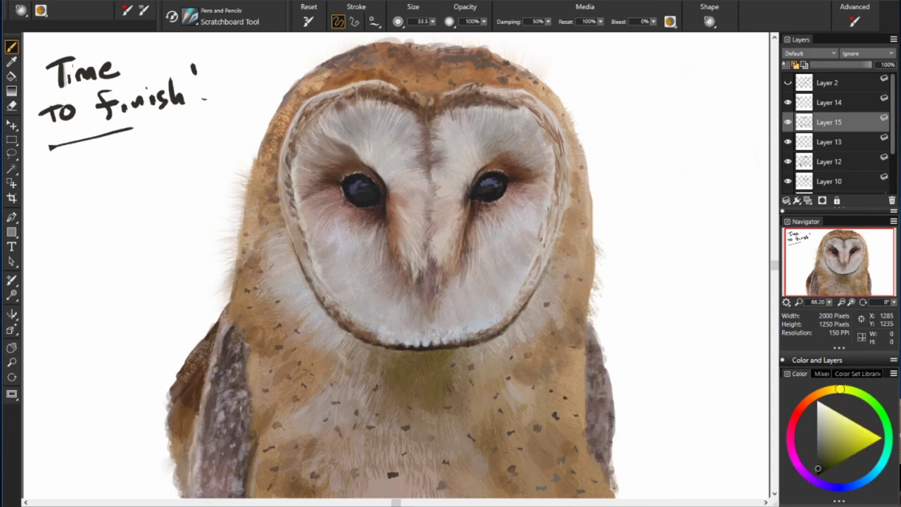
pyautogui.keyDown('alt'); pyautogui.click(538, 103); pyautogui.keyUp('alt')
# On new Layer 16, dab light and dark crown-sampled flecks across the crown at reduced opacity
pyautogui.hotkey('ctrl', 'shift', 'n')
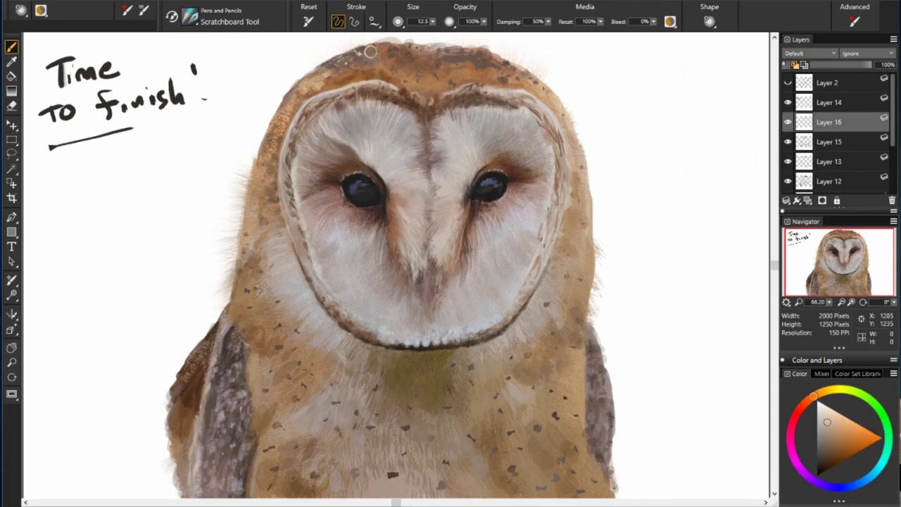
pyautogui.moveTo(416, 50); pyautogui.dragTo(407, 75)
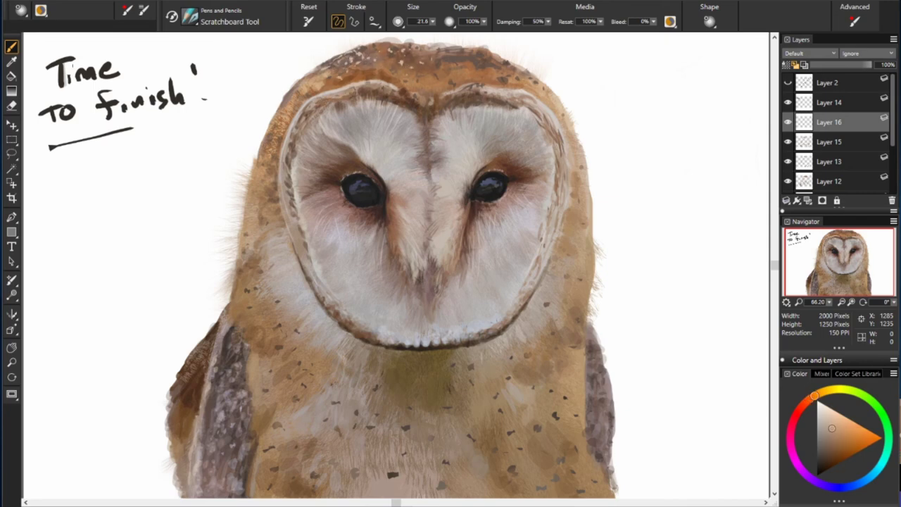
pyautogui.keyDown('alt'); pyautogui.click(362, 90); pyautogui.keyUp('alt')
pyautogui.keyDown('alt'); pyautogui.click(487, 134); pyautogui.keyUp('alt')
pyautogui.keyDown('alt'); pyautogui.click(478, 90); pyautogui.keyUp('alt')
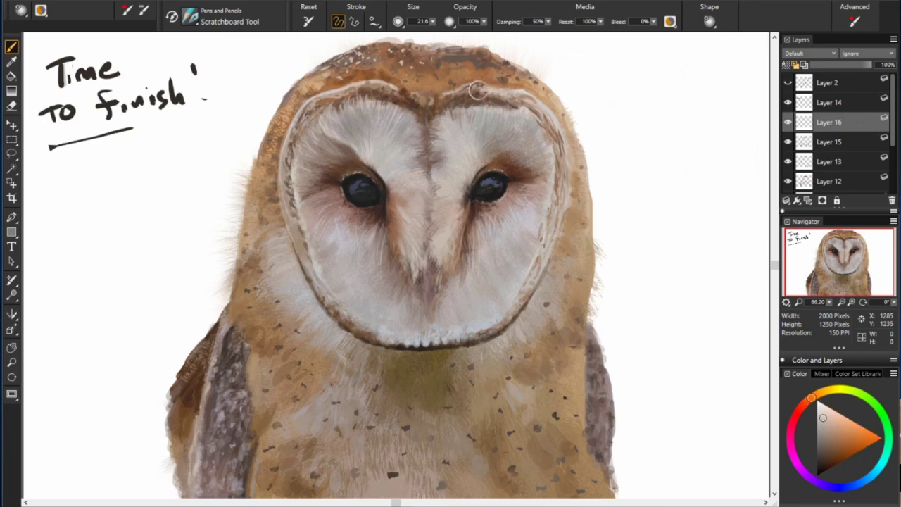
pyautogui.keyDown('alt'); pyautogui.click(435, 78); pyautogui.keyUp('alt')
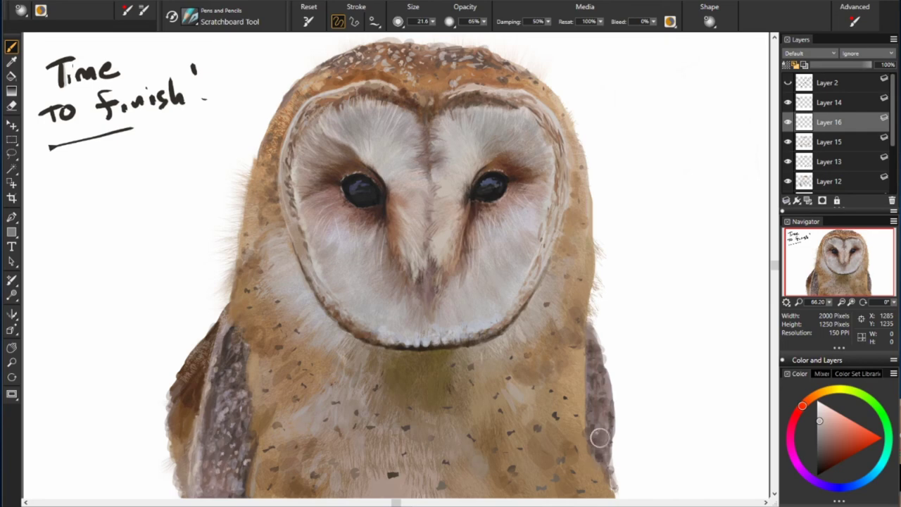
pyautogui.keyDown('alt'); pyautogui.click(394, 56); pyautogui.keyUp('alt')
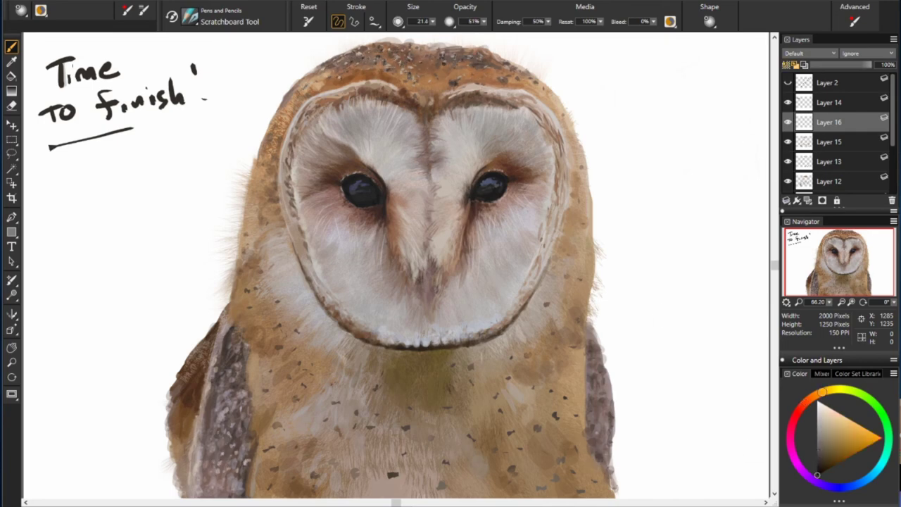
pyautogui.keyDown('alt'); pyautogui.click(436, 57); pyautogui.keyUp('alt')
pyautogui.moveTo(428, 40); pyautogui.dragTo(394, 57)
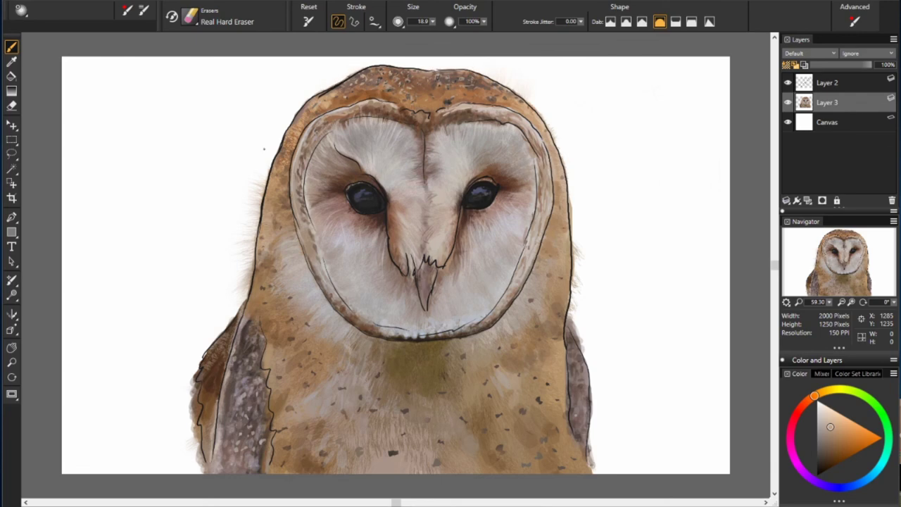
# Erase the soft fuzz along the owl's edges with Real Hard Eraser and hide Layer 2's line art
pyautogui.moveTo(264, 150); pyautogui.dragTo(204, 465)
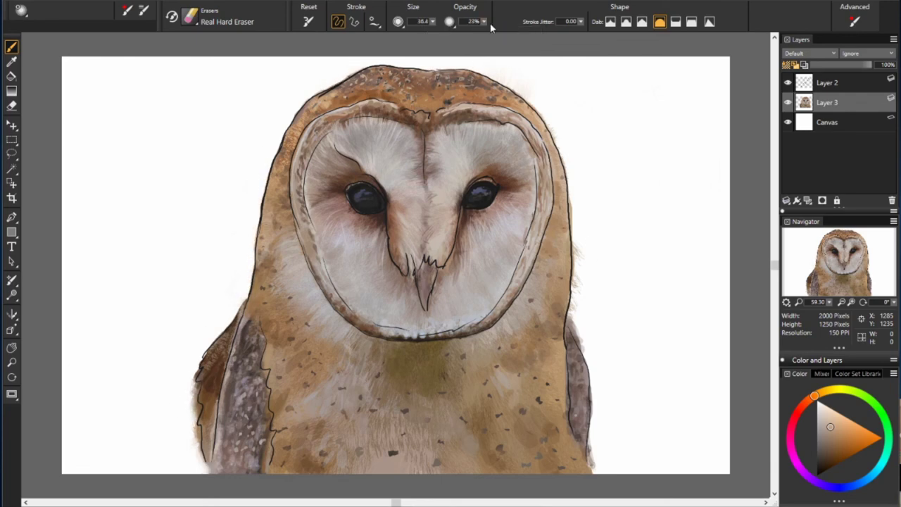
pyautogui.moveTo(521, 89); pyautogui.dragTo(581, 290)
pyautogui.moveTo(574, 325); pyautogui.dragTo(593, 405)
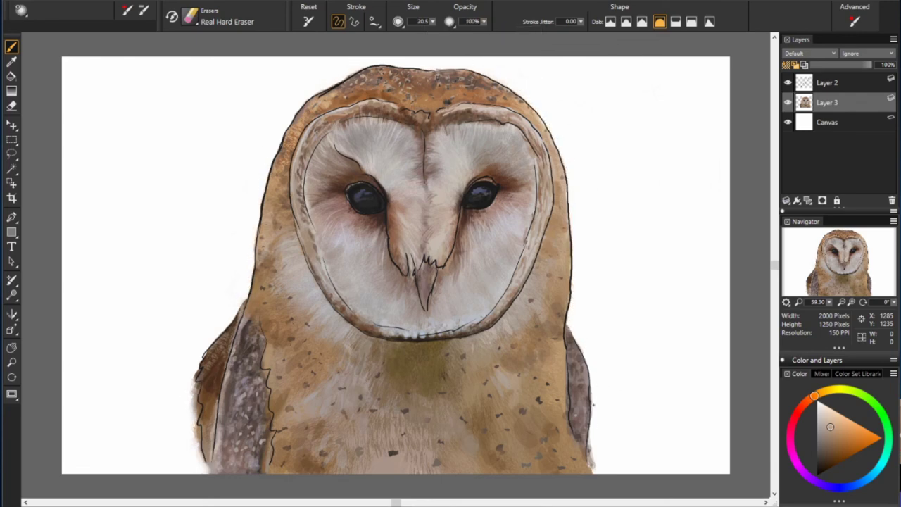
pyautogui.click(789, 82)
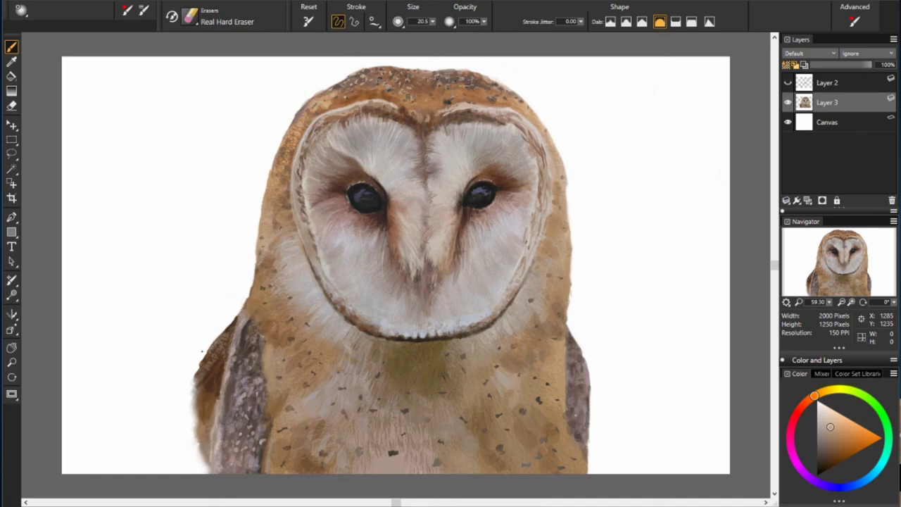
pyautogui.press('1')
pyautogui.moveTo(203, 352); pyautogui.dragTo(195, 438)
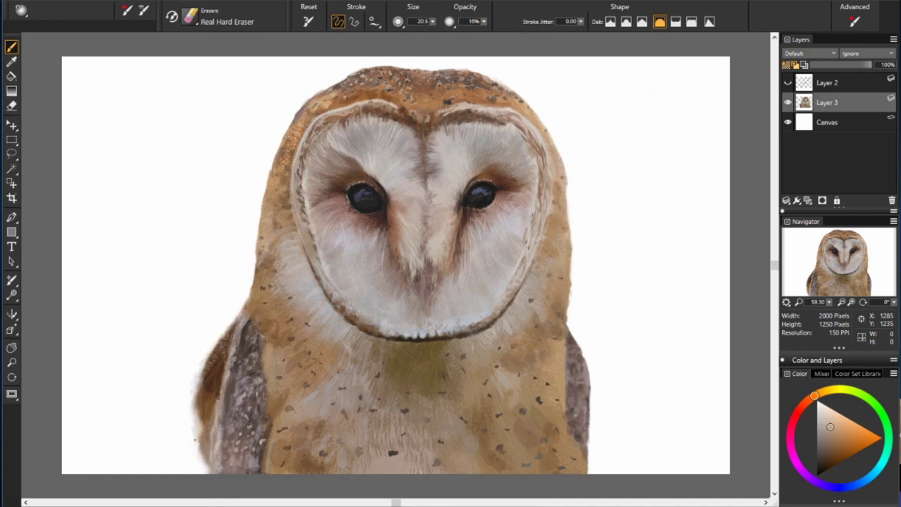
pyautogui.moveTo(588, 473); pyautogui.dragTo(579, 338)
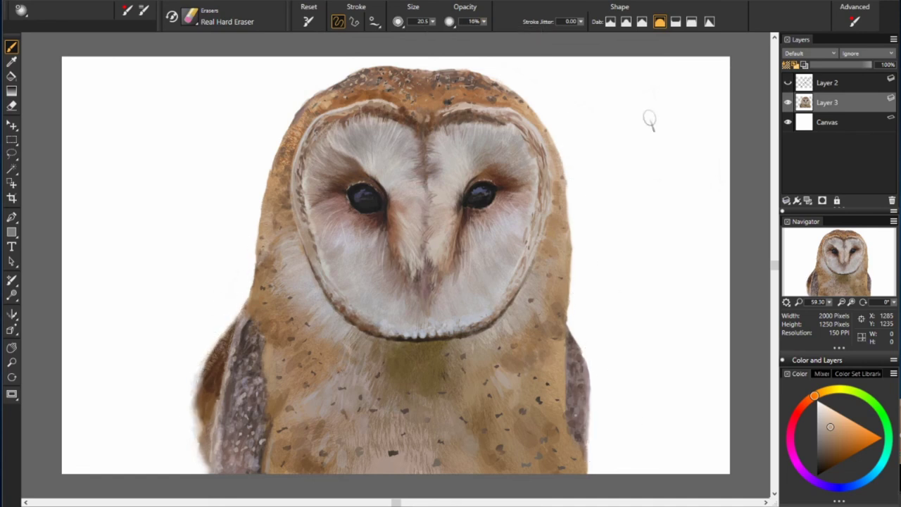
# Add Layer 4 beneath Layer 3 and airbrush a faint backdrop tone with Detail Airbrush
pyautogui.hotkey('ctrl', 'shift', 'n')
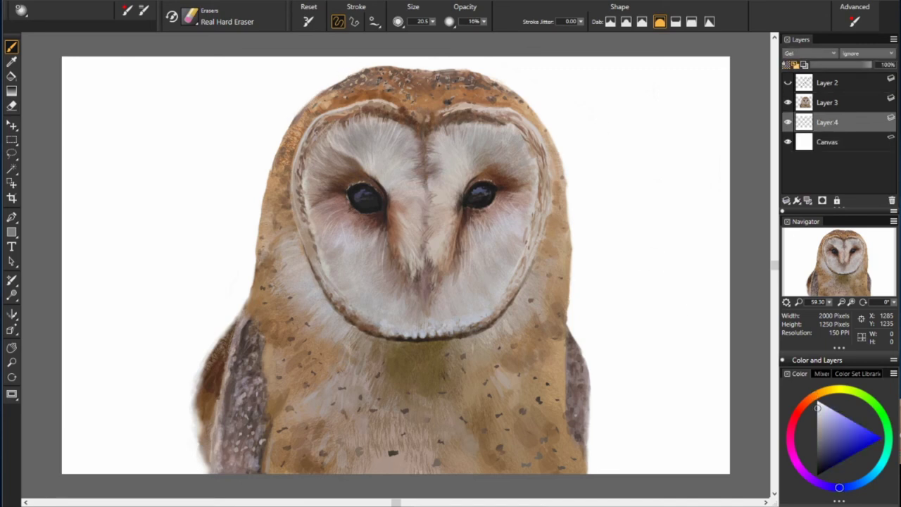
pyautogui.hotkey('ctrl', '-')
pyautogui.moveTo(599, 181)
pyautogui.mouseDown()
pyautogui.moveTo(175, 188)
pyautogui.moveTo(281, 257)
pyautogui.mouseUp()
# On Layer 3, start a Scratchboard Tool signature with a flourish in the lower-left corner
pyautogui.click(817, 102)
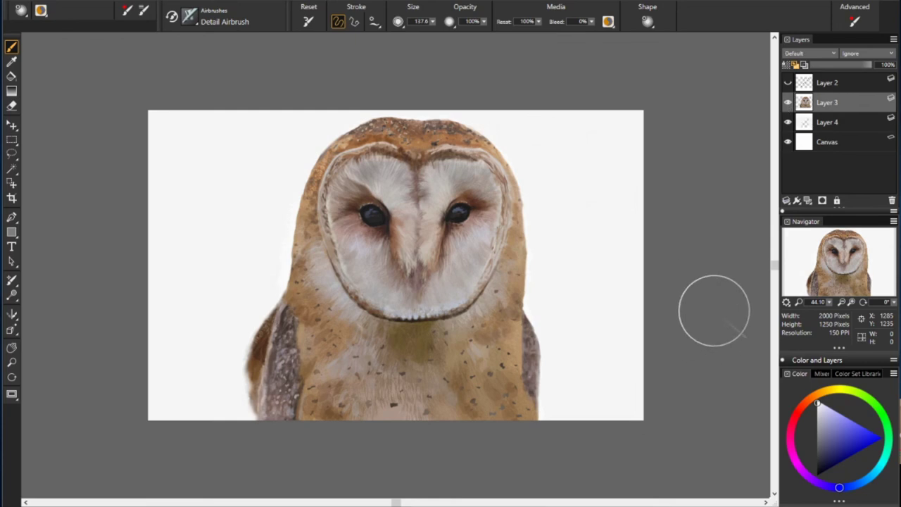
pyautogui.hotkey('ctrl', '+')
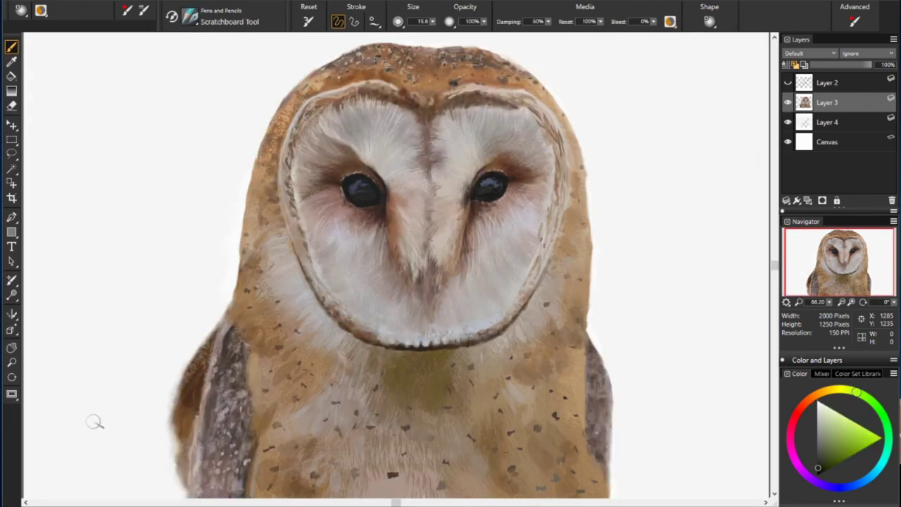
pyautogui.moveTo(84, 433); pyautogui.dragTo(84, 435)
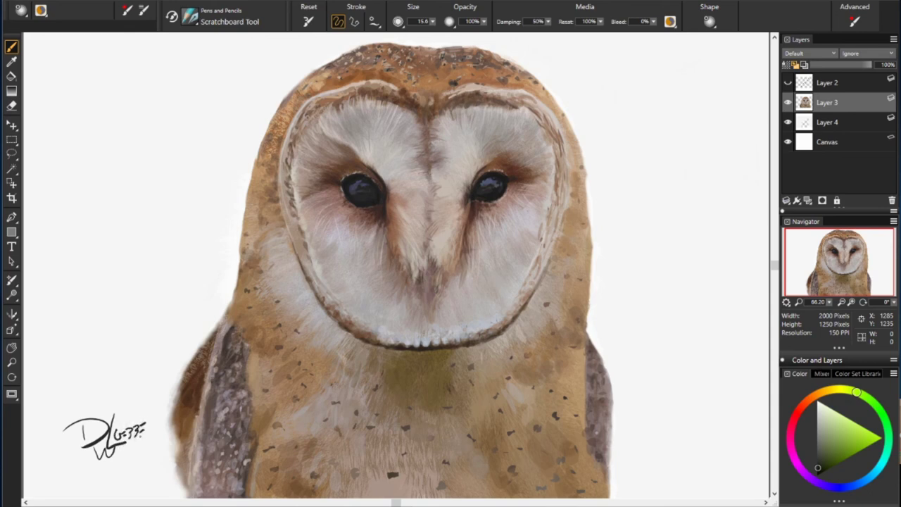
pyautogui.moveTo(123, 421); pyautogui.dragTo(182, 392)
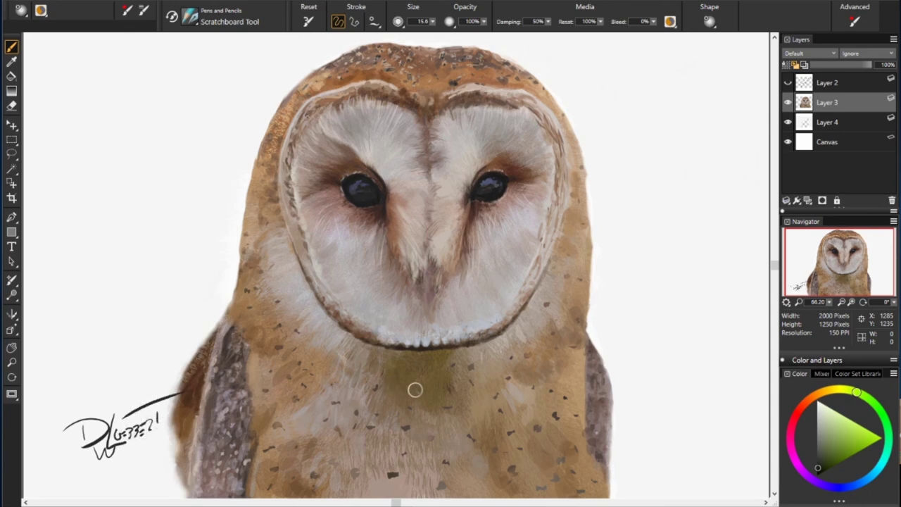